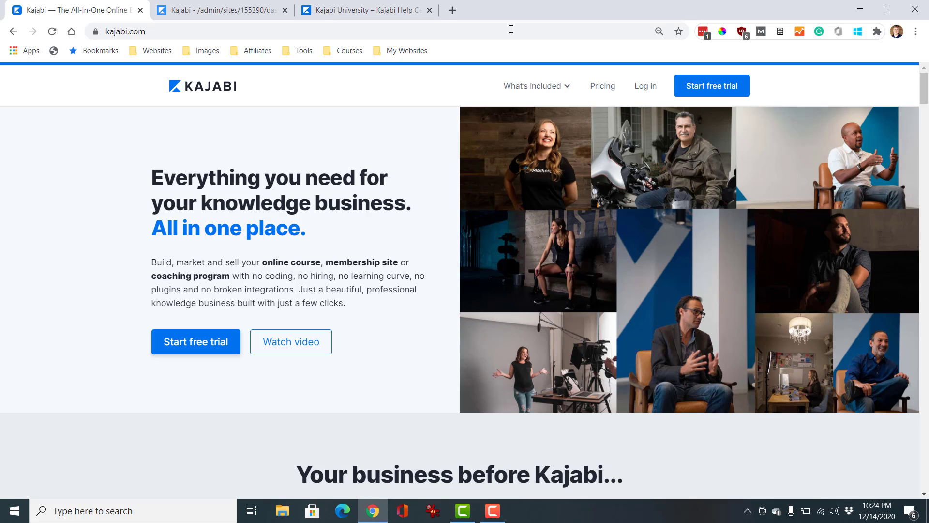
Switch to the Kajabi admin dashboard and examine the "Learn the basics" checklist, from creating a product to setting up the site
click(240, 16)
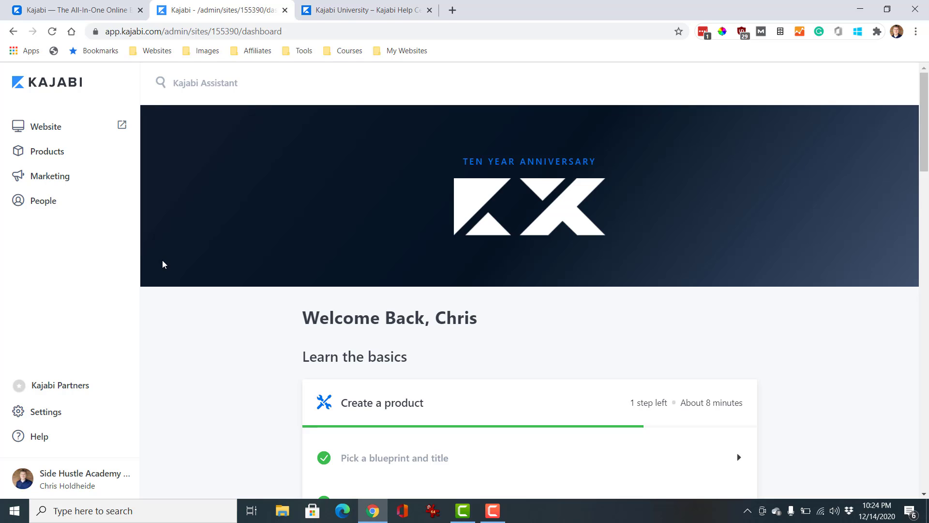
scroll(148, 215, down, 6)
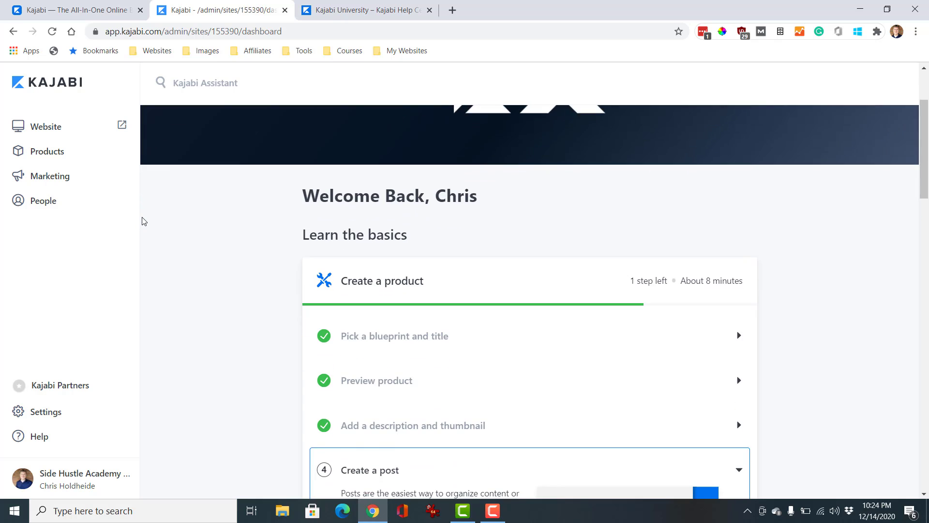
scroll(141, 221, down, 8)
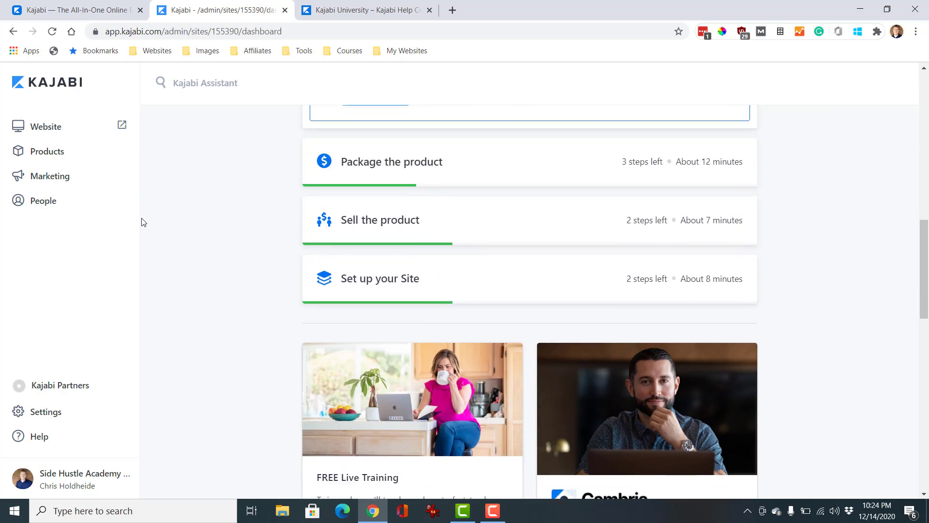
scroll(134, 229, up, 4)
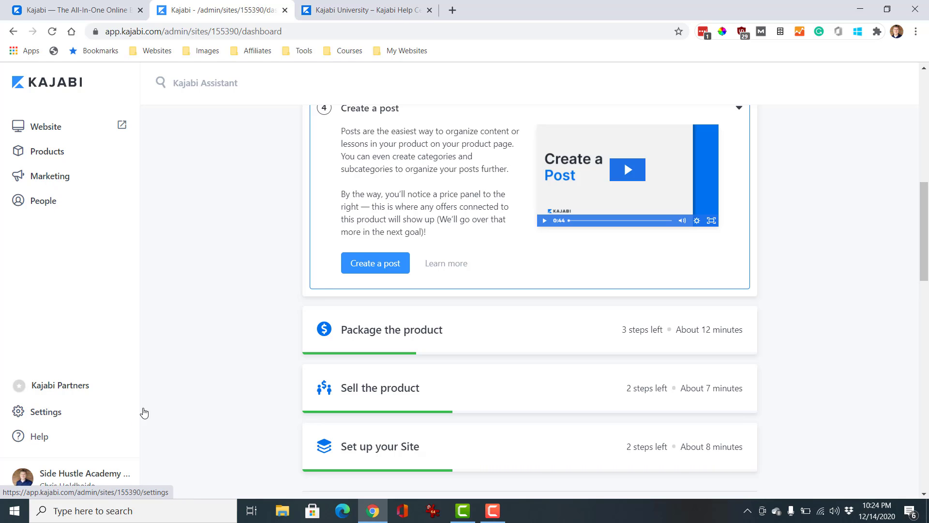
scroll(189, 348, down, 4)
scroll(191, 348, down, 3)
scroll(191, 348, up, 12)
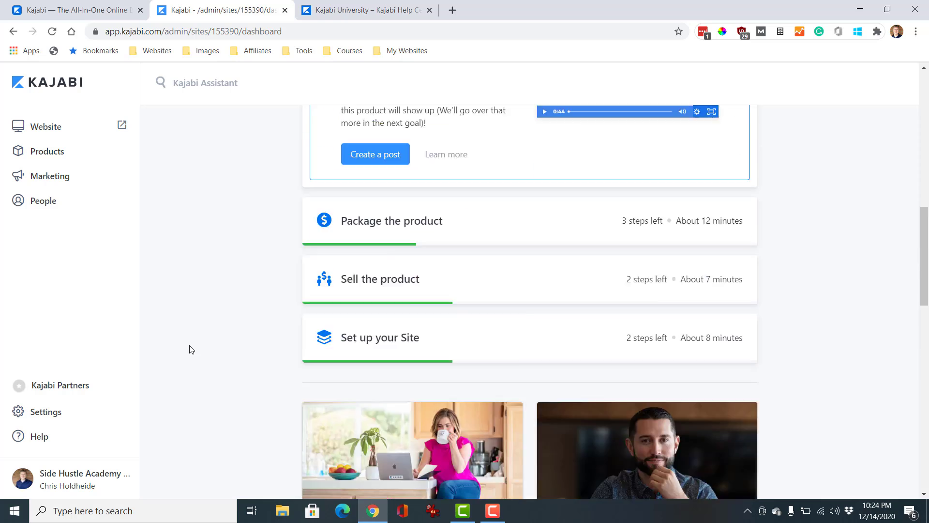
scroll(383, 333, down, 3)
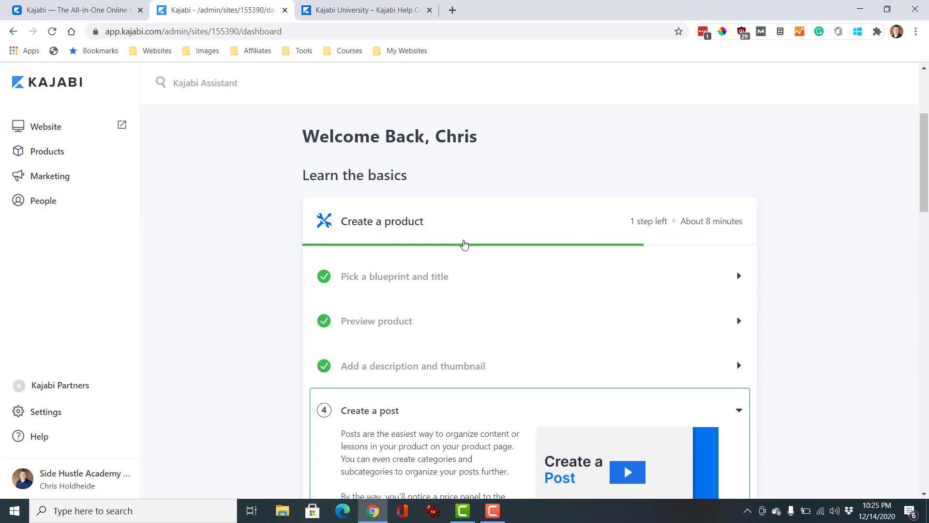
scroll(331, 308, down, 6)
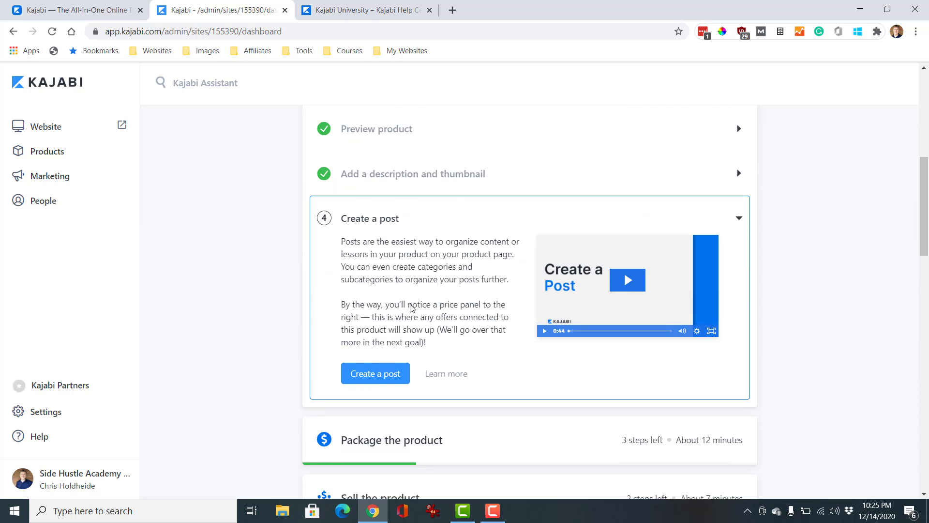
scroll(398, 379, down, 1)
scroll(400, 328, up, 5)
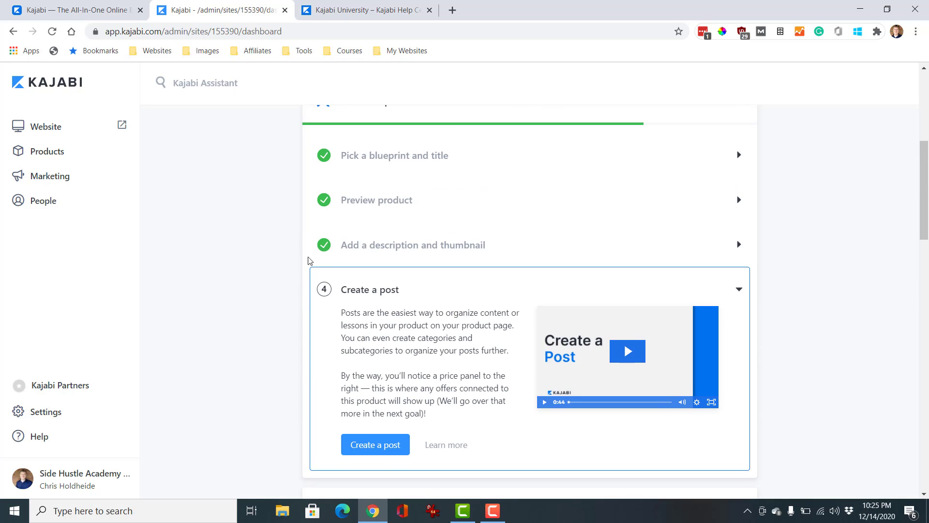
scroll(290, 256, down, 2)
scroll(263, 278, up, 7)
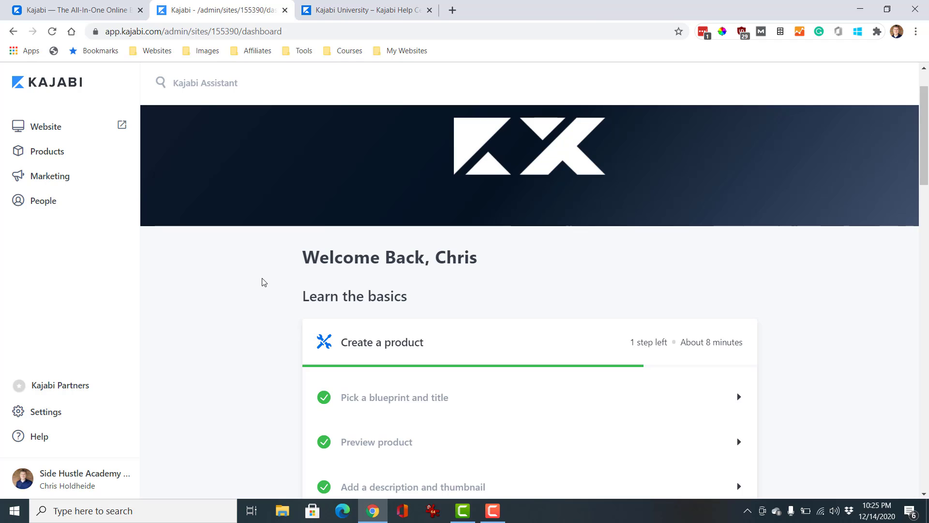
scroll(264, 282, up, 1)
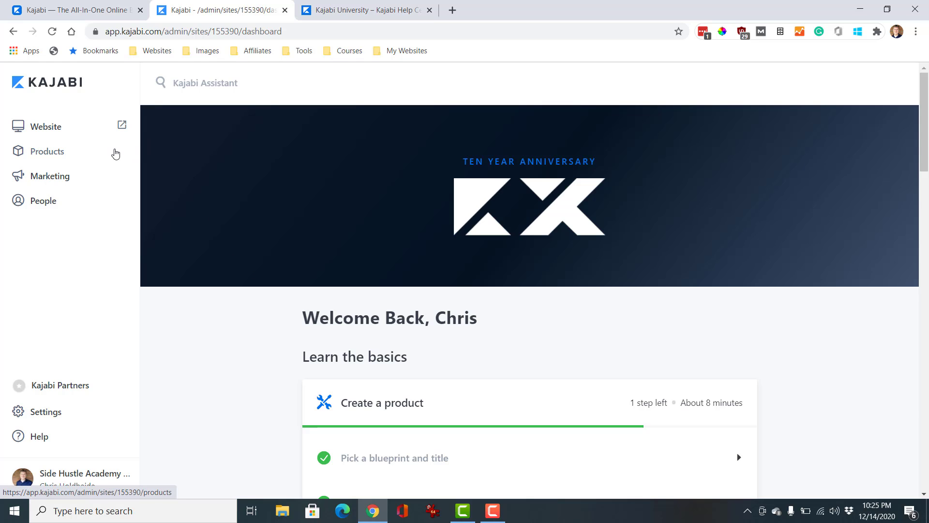
Open the website design overview and examine the list of website pages and the Home page preview
click(49, 130)
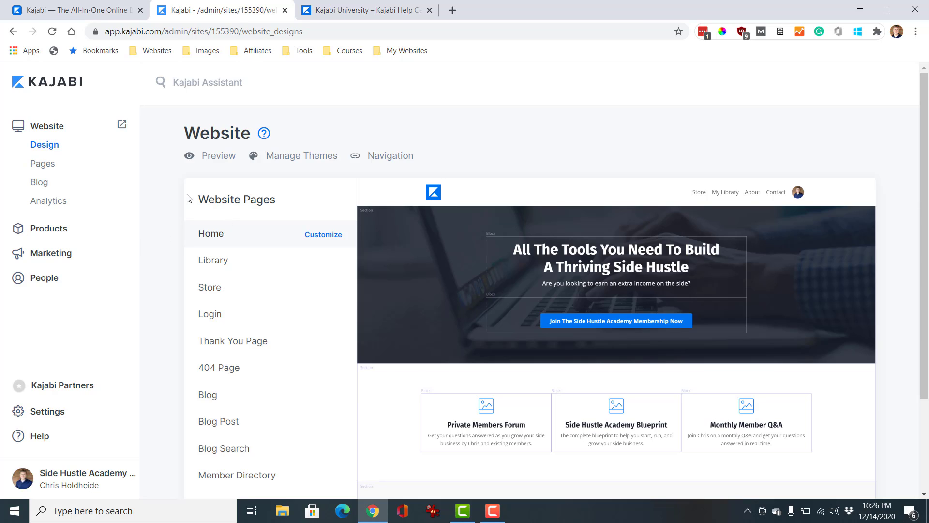
scroll(174, 253, down, 3)
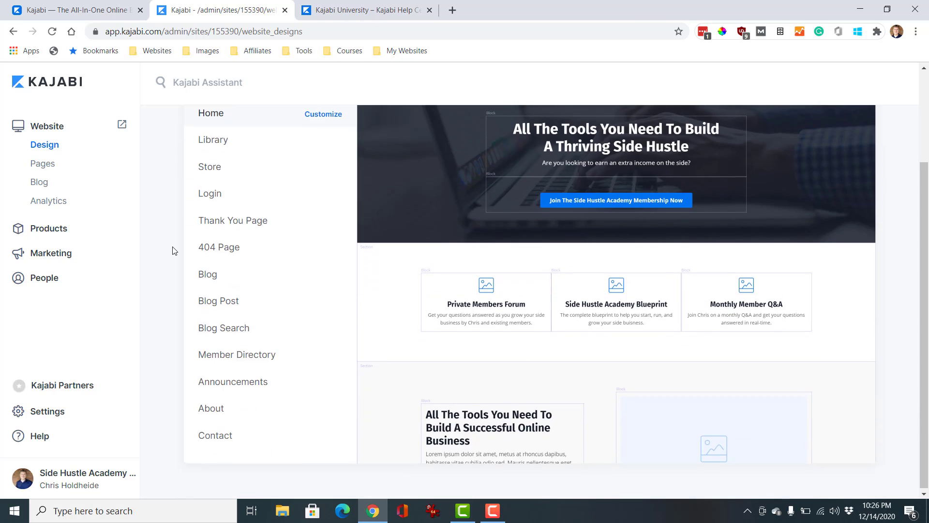
scroll(174, 287, up, 1)
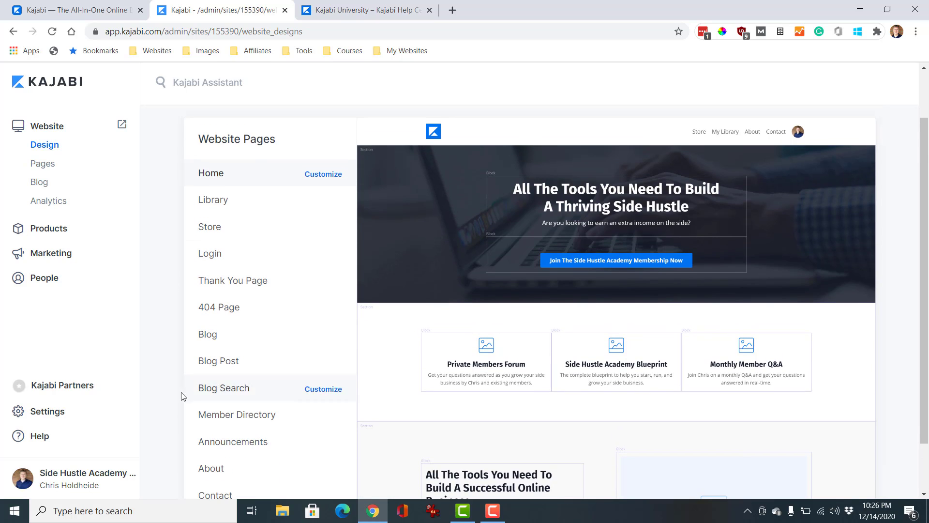
scroll(187, 416, down, 1)
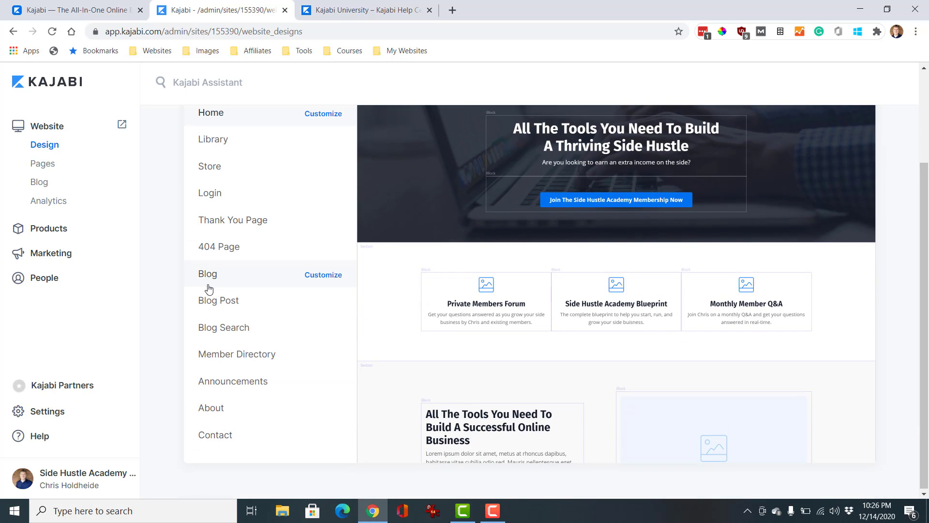
scroll(203, 290, up, 1)
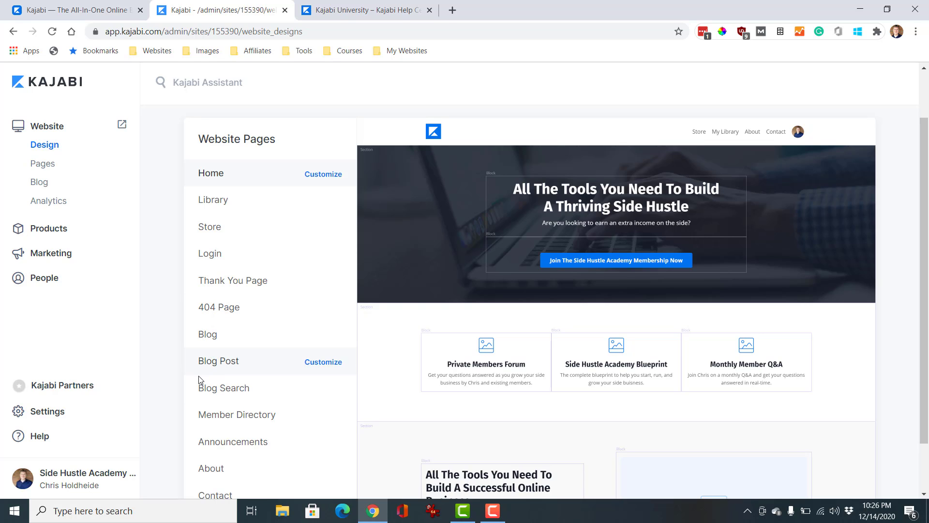
scroll(252, 382, down, 1)
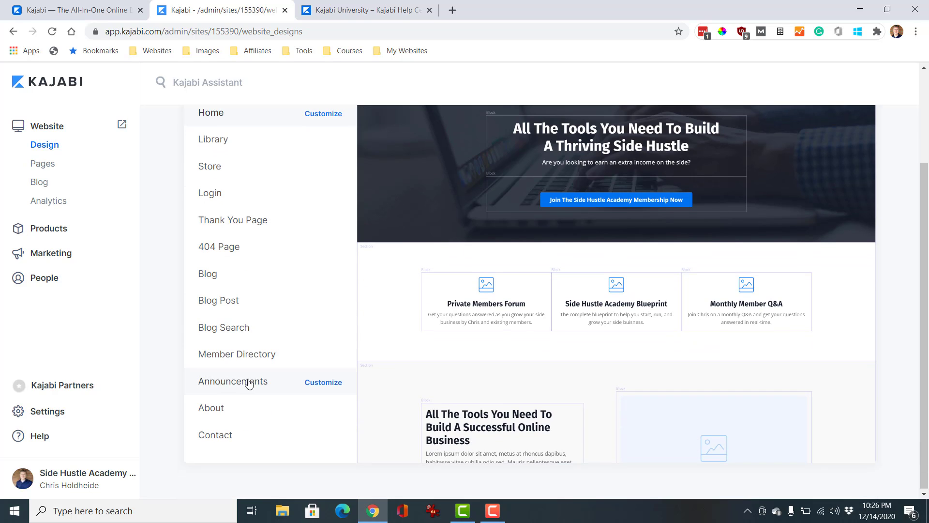
scroll(289, 379, up, 2)
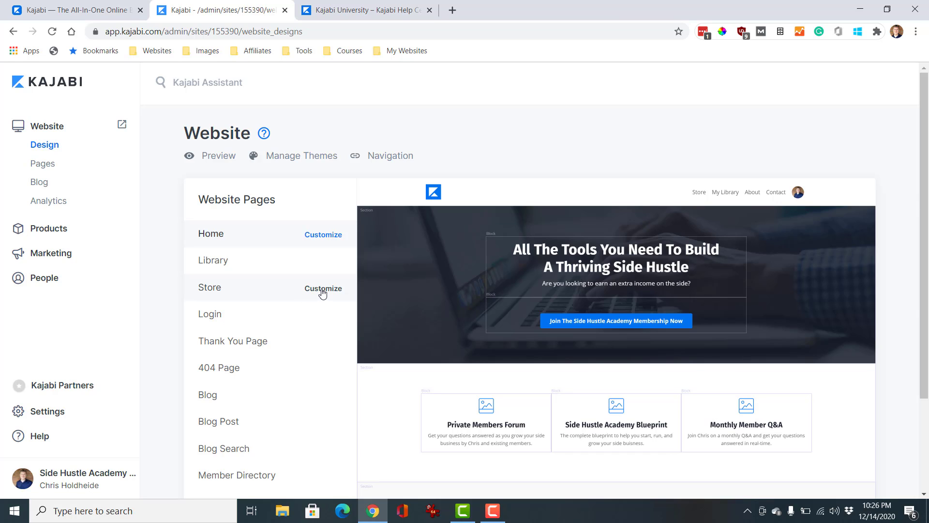
scroll(620, 355, down, 1)
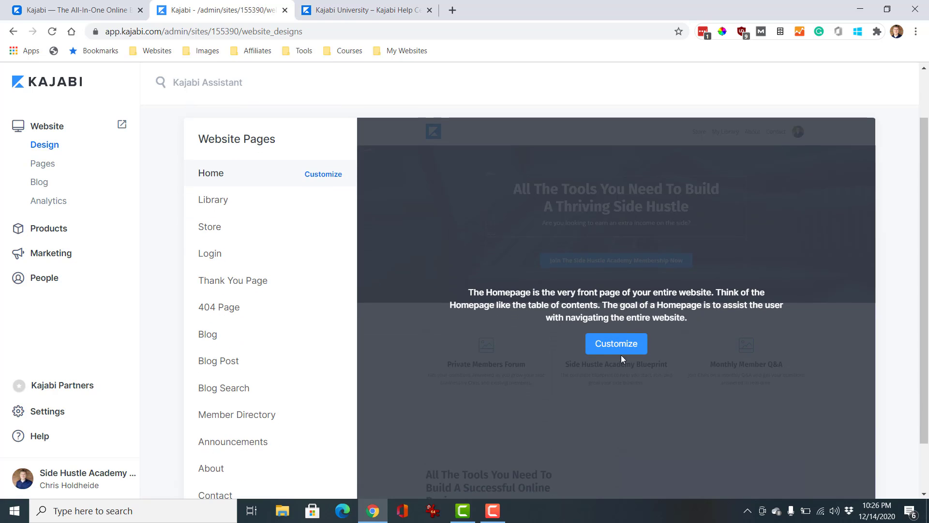
scroll(552, 380, down, 1)
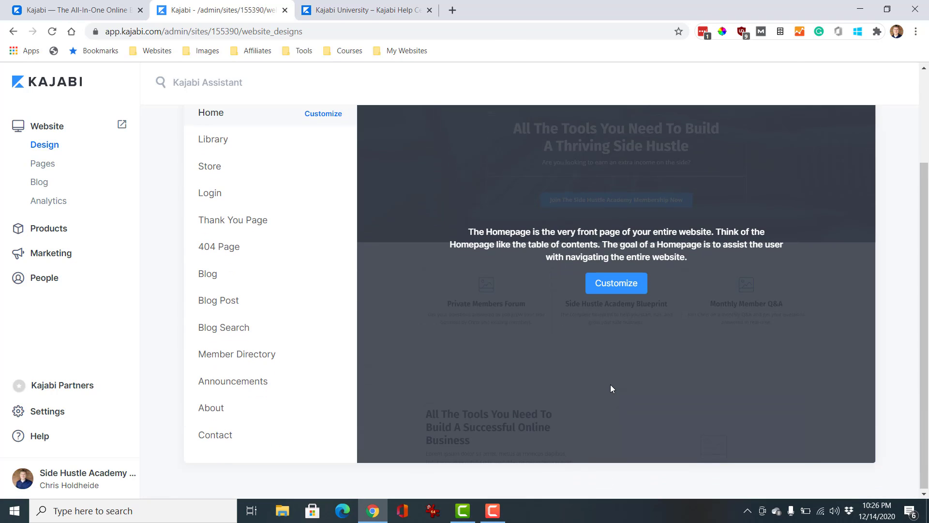
scroll(611, 384, up, 1)
Open the Home page for customization and review its sections from the hero down to the call to action and footer
click(624, 344)
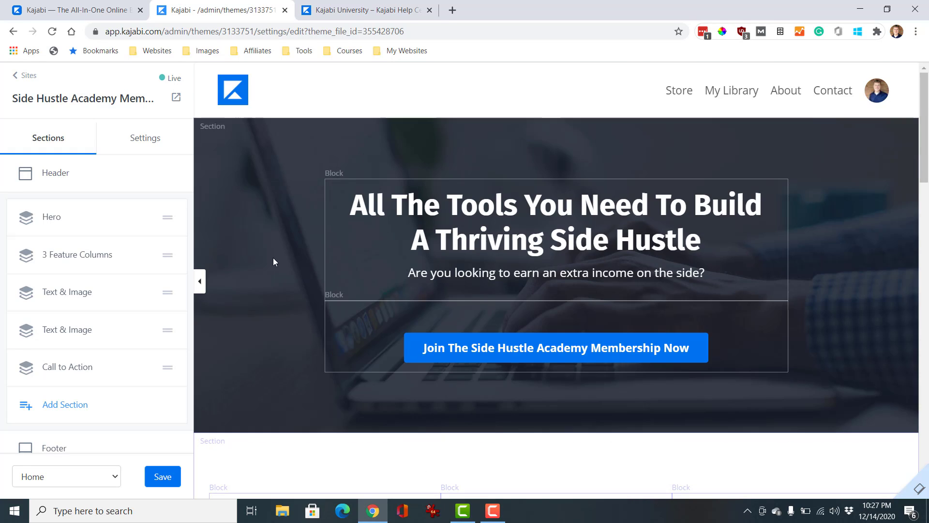
scroll(273, 261, down, 7)
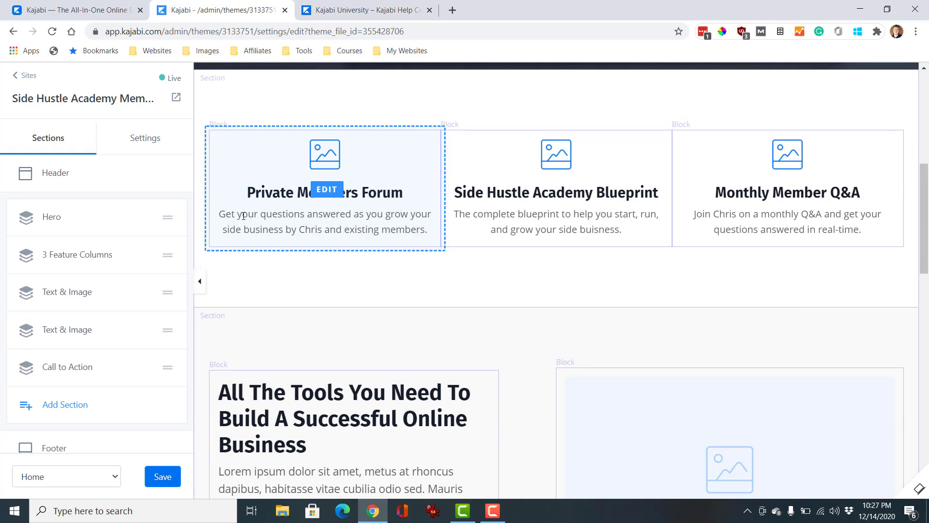
scroll(581, 285, down, 7)
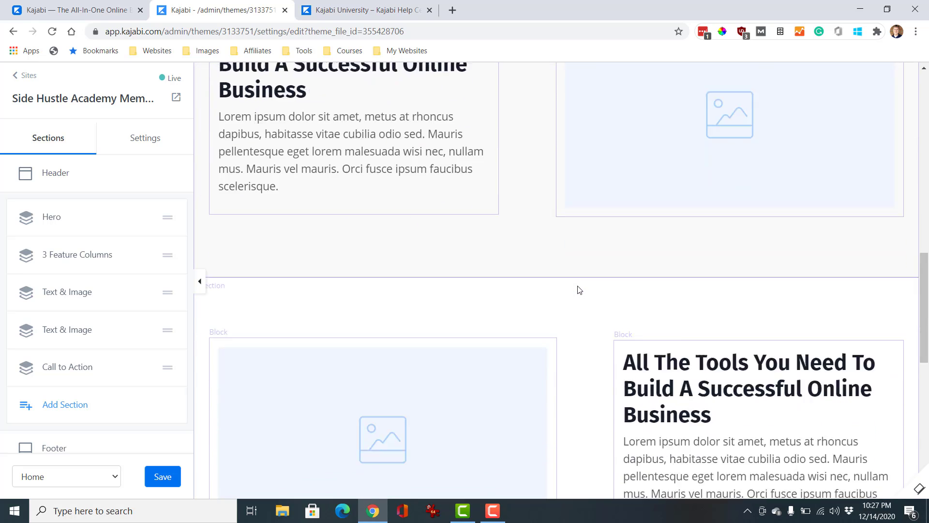
scroll(579, 289, down, 10)
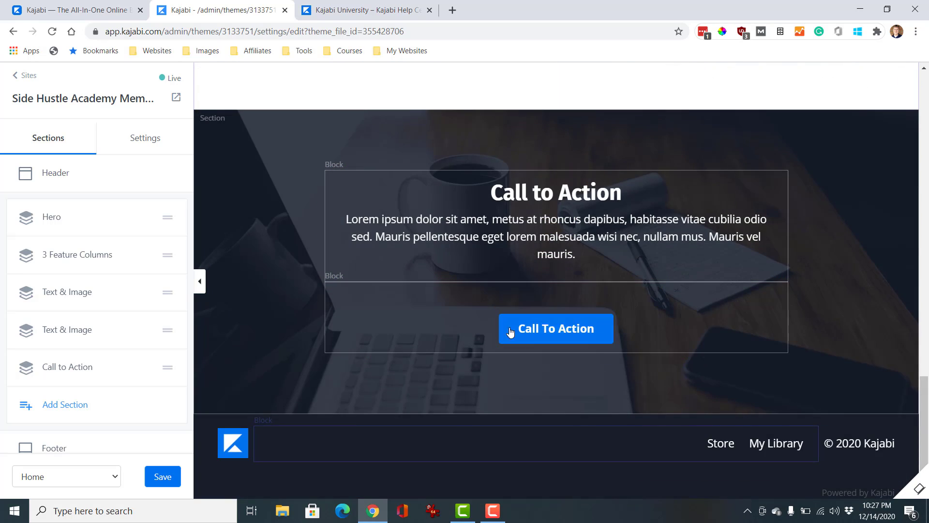
scroll(379, 386, up, 8)
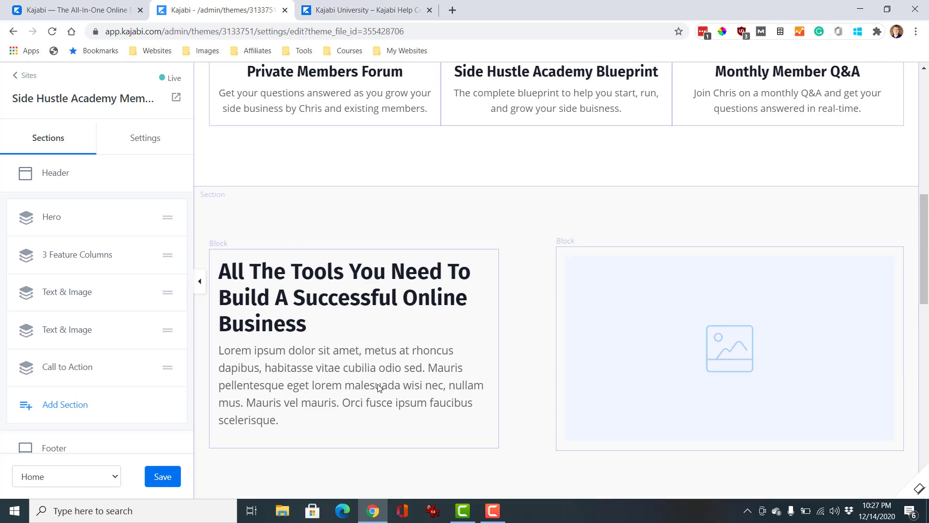
scroll(379, 385, up, 10)
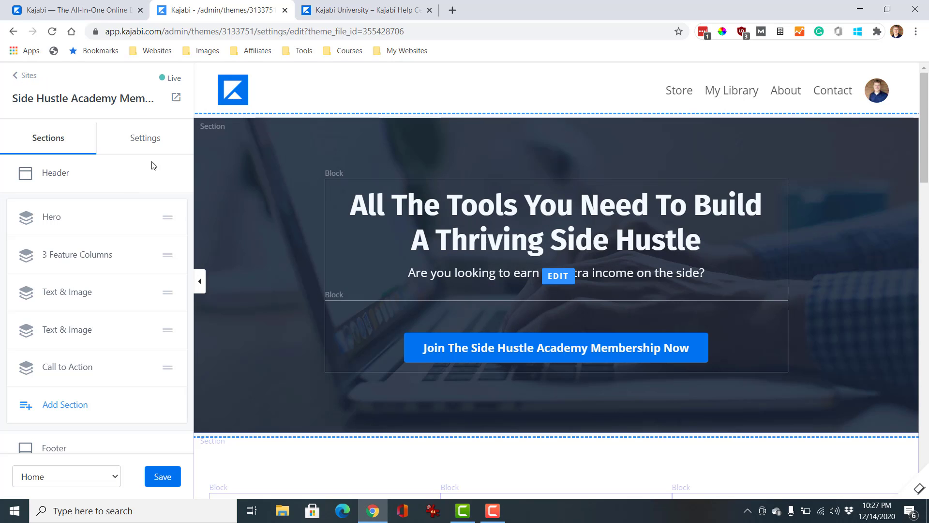
Leave the page editor for the site's theme overview and examine the live theme's preview and details
click(22, 75)
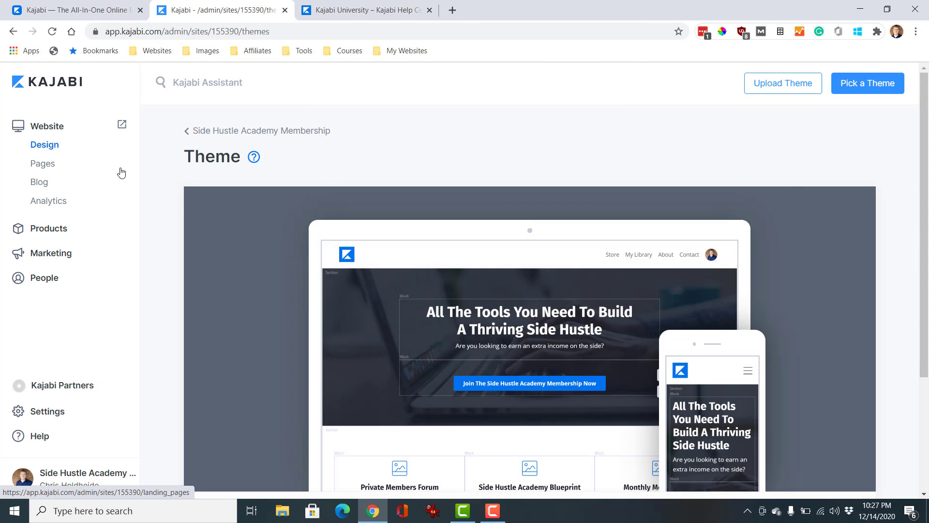
mouse_move(201, 218)
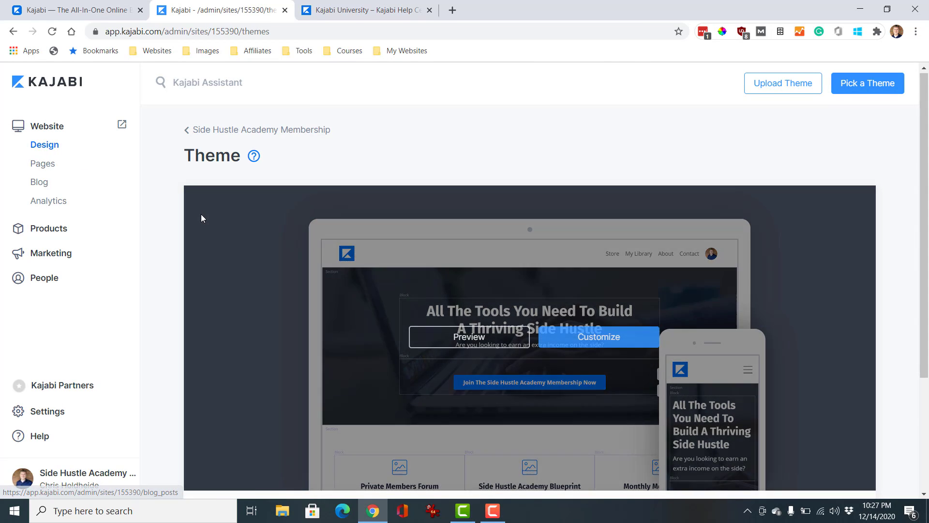
scroll(202, 228, down, 1)
scroll(190, 231, down, 1)
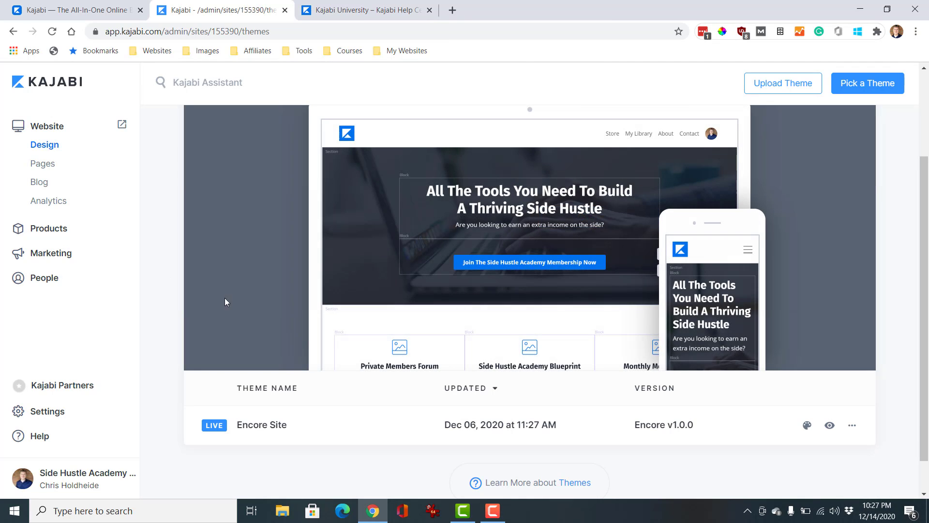
scroll(232, 290, down, 1)
scroll(149, 264, up, 3)
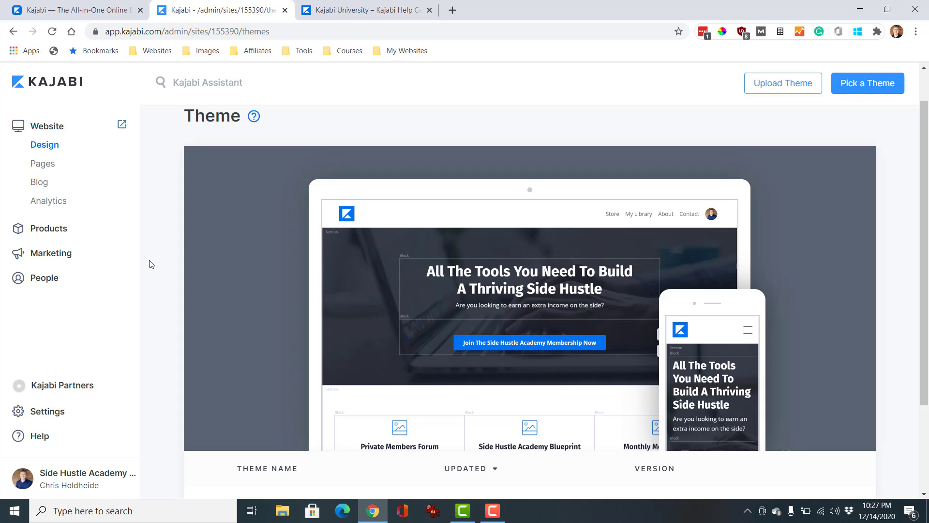
scroll(149, 265, down, 3)
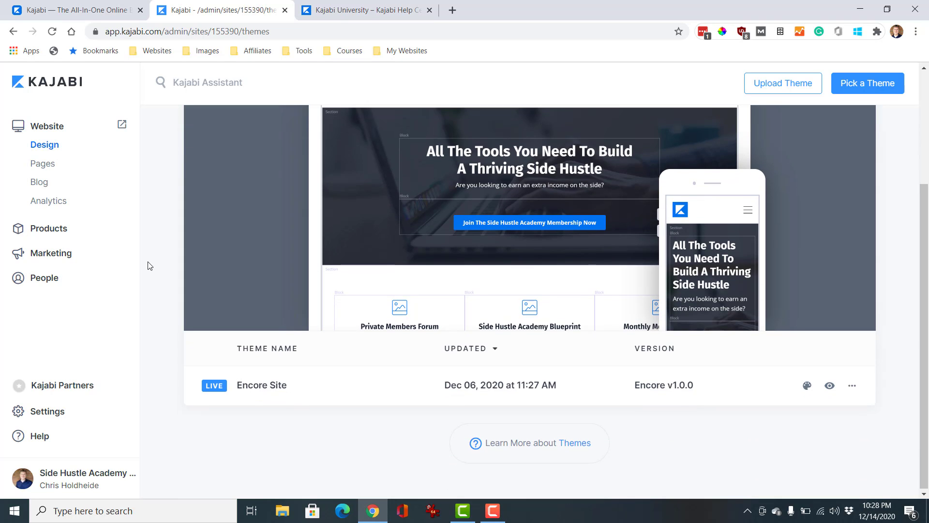
scroll(149, 265, up, 3)
scroll(149, 265, down, 3)
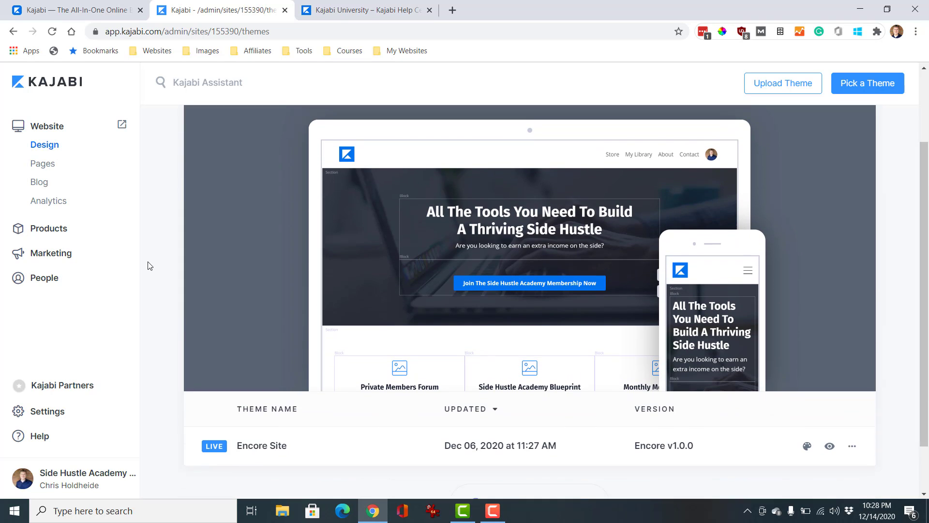
scroll(149, 265, up, 1)
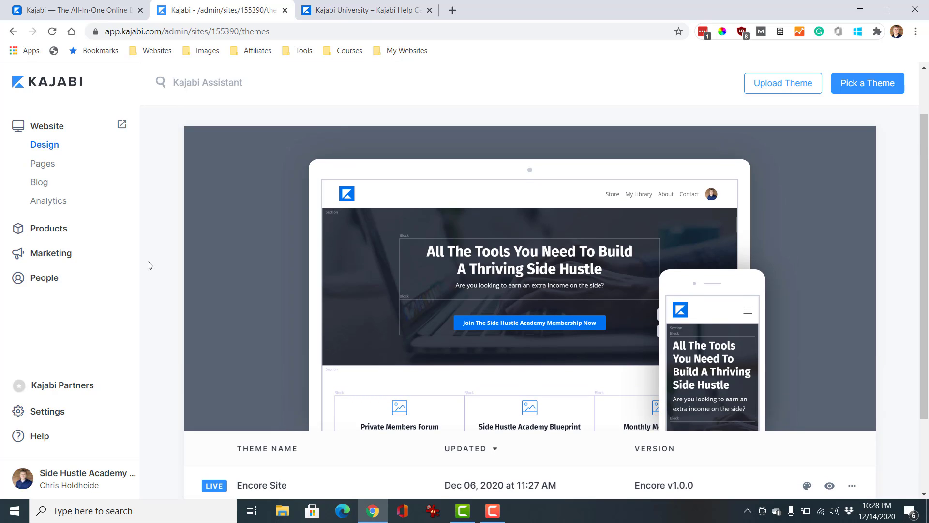
Open the website's Pages section, start a new page and examine the available page templates, from the Streamlined presets to the styled themes
click(52, 164)
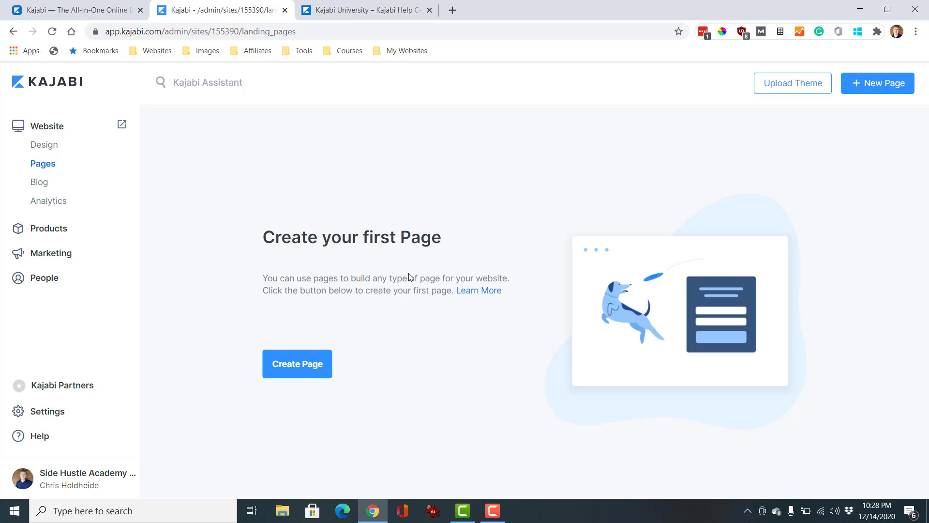
click(859, 92)
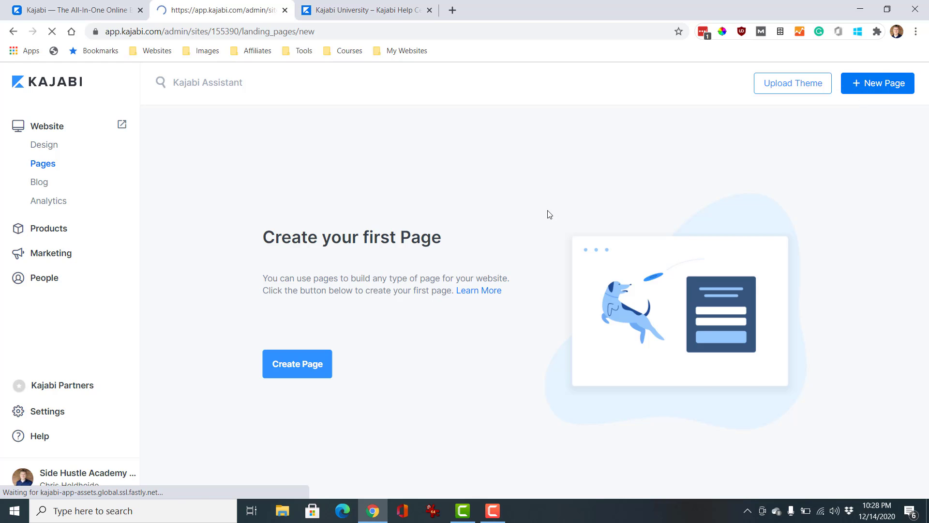
scroll(273, 320, down, 2)
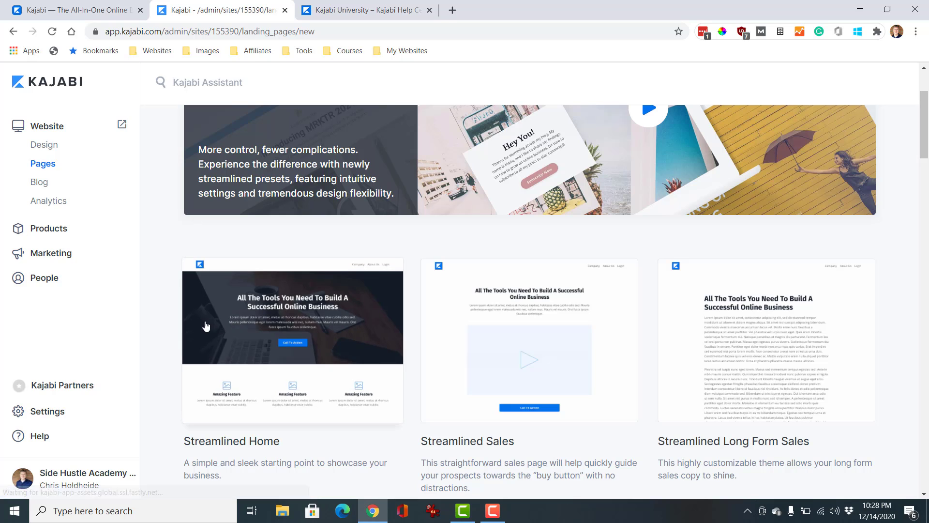
scroll(155, 332, down, 1)
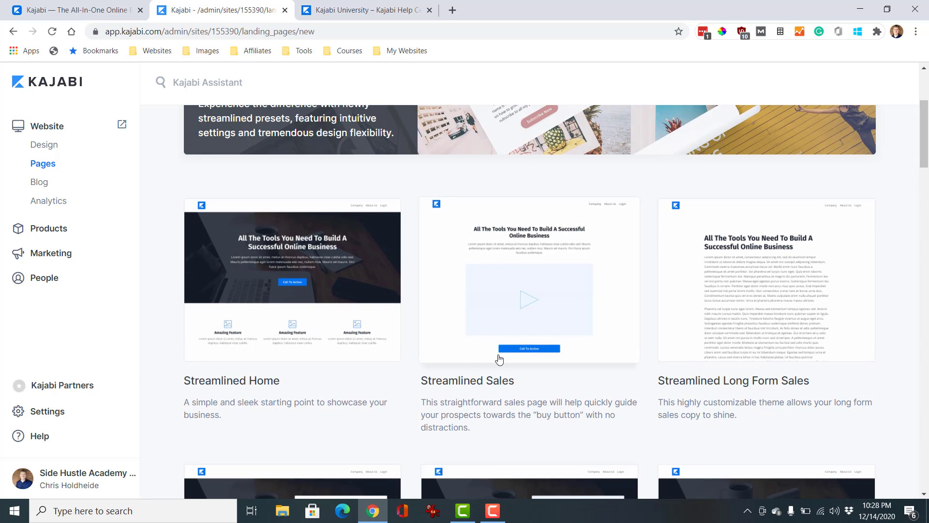
scroll(495, 341, down, 1)
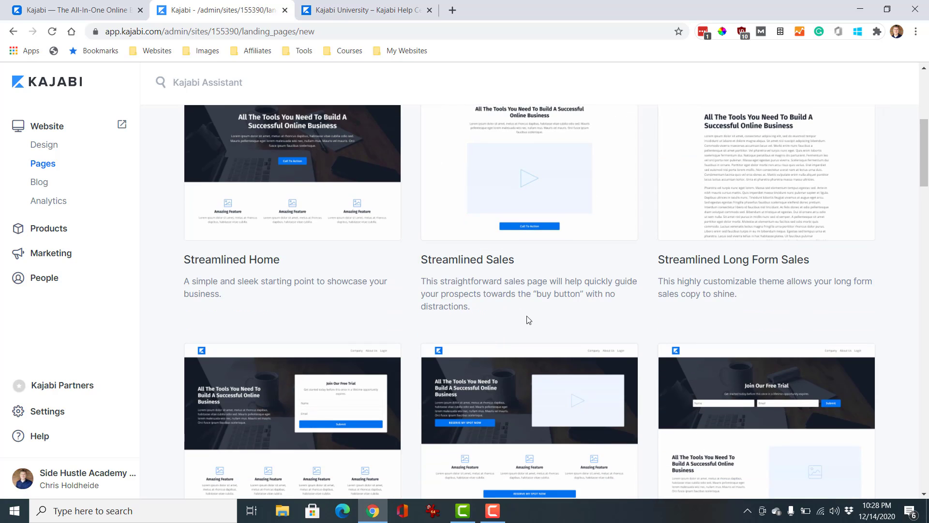
scroll(491, 338, down, 2)
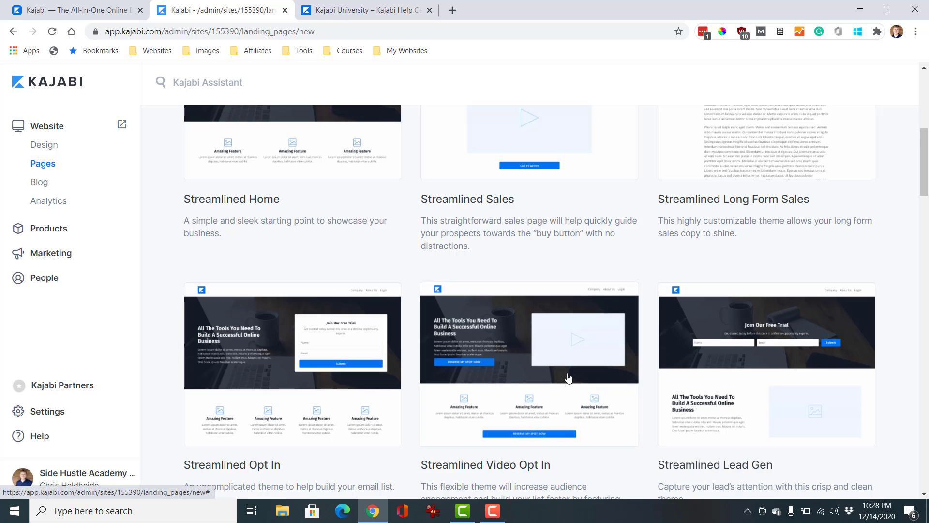
scroll(566, 370, down, 1)
scroll(610, 384, down, 6)
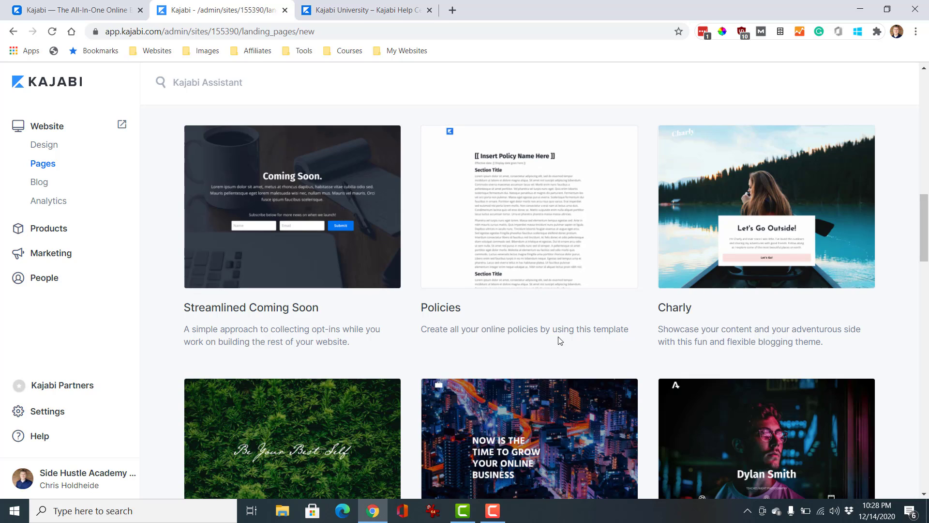
scroll(575, 318, down, 8)
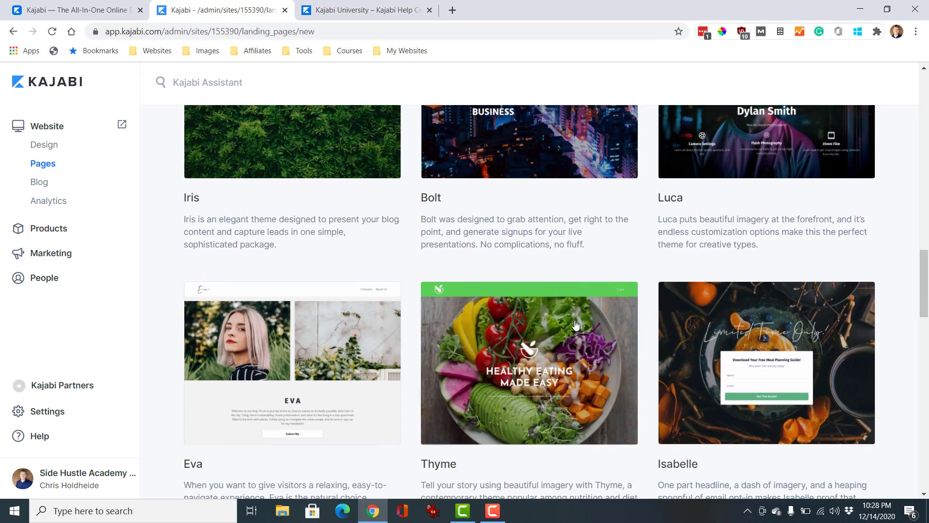
scroll(573, 324, up, 5)
scroll(571, 328, up, 10)
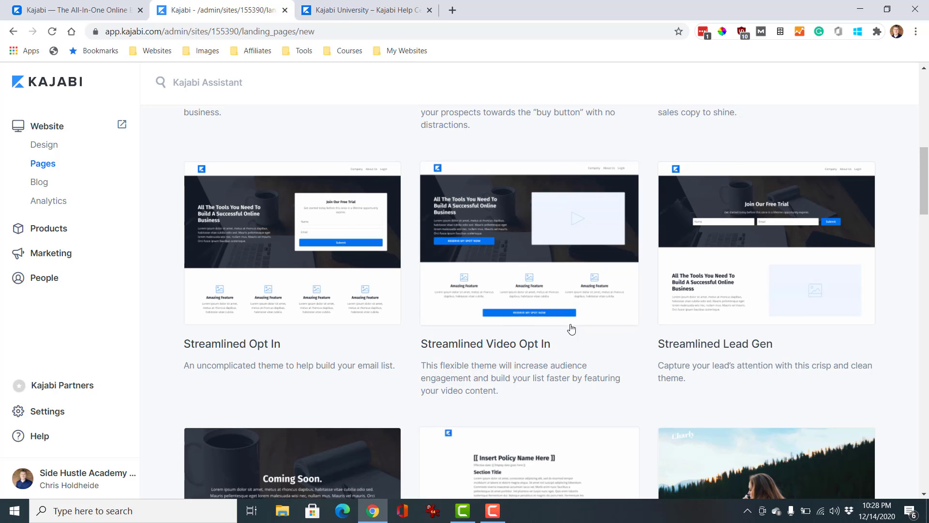
scroll(572, 329, up, 4)
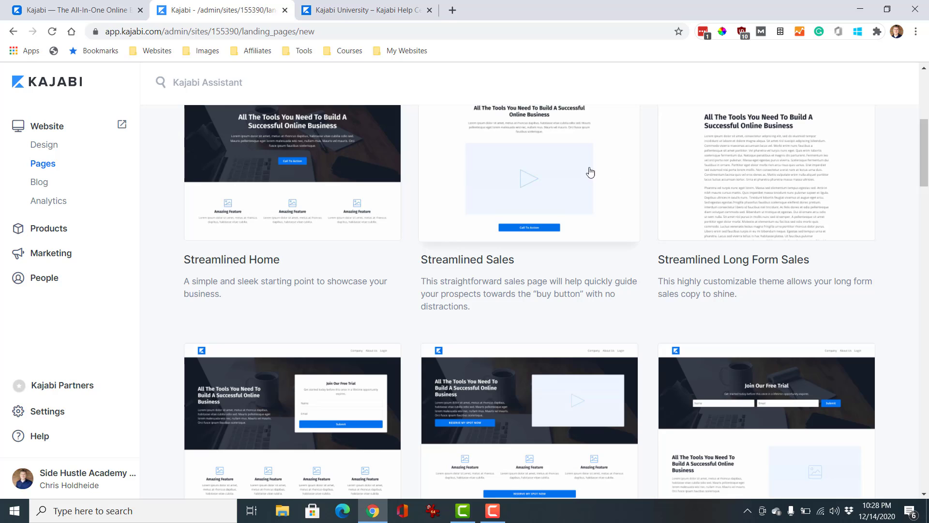
Look at the website's blog section, and open the analytics overview to examine its reports from Net Revenue to Affiliates
click(43, 184)
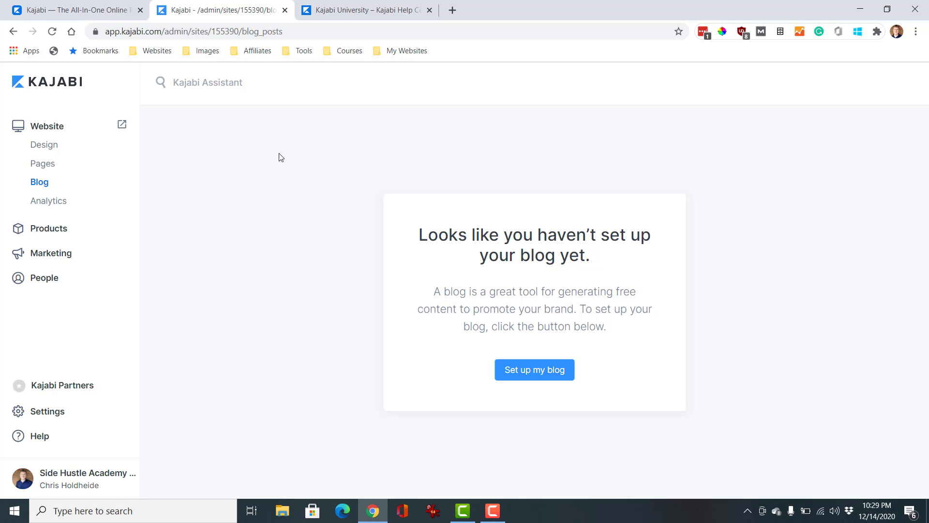
click(61, 206)
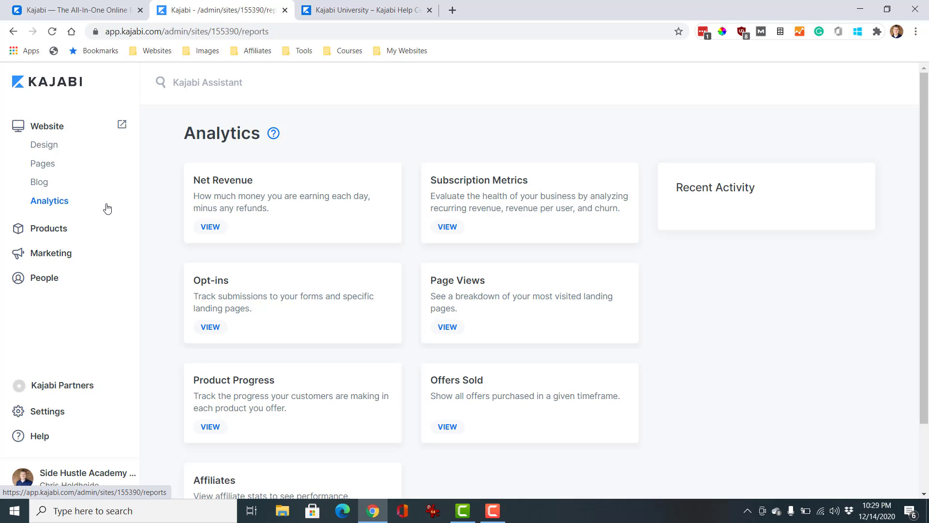
scroll(107, 208, down, 2)
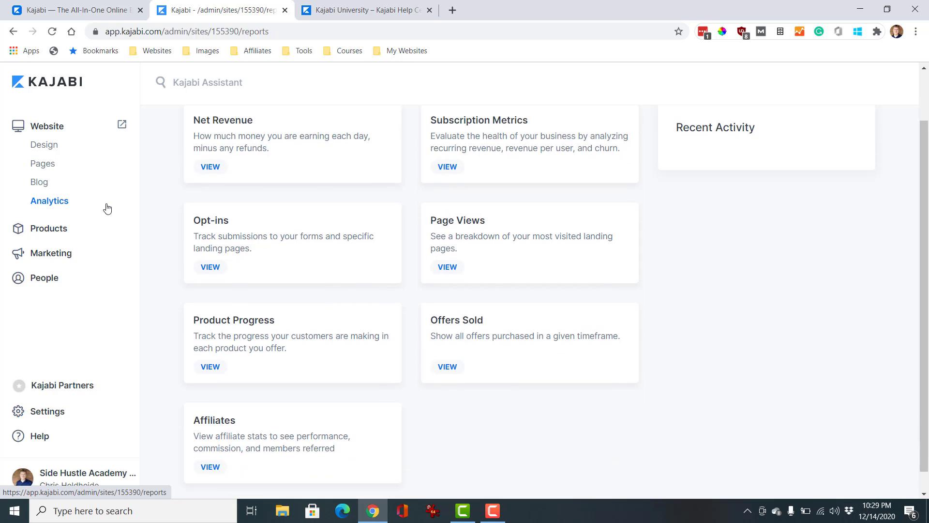
scroll(107, 209, up, 2)
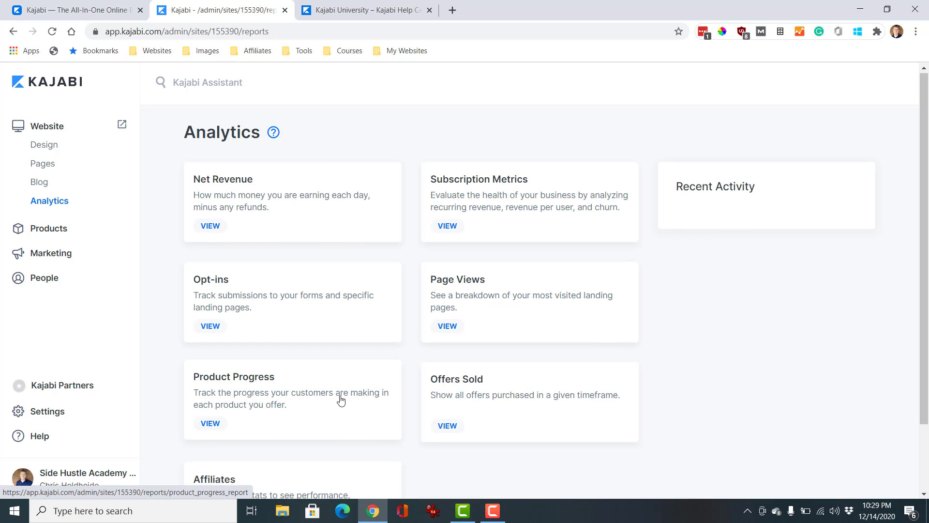
scroll(341, 399, down, 1)
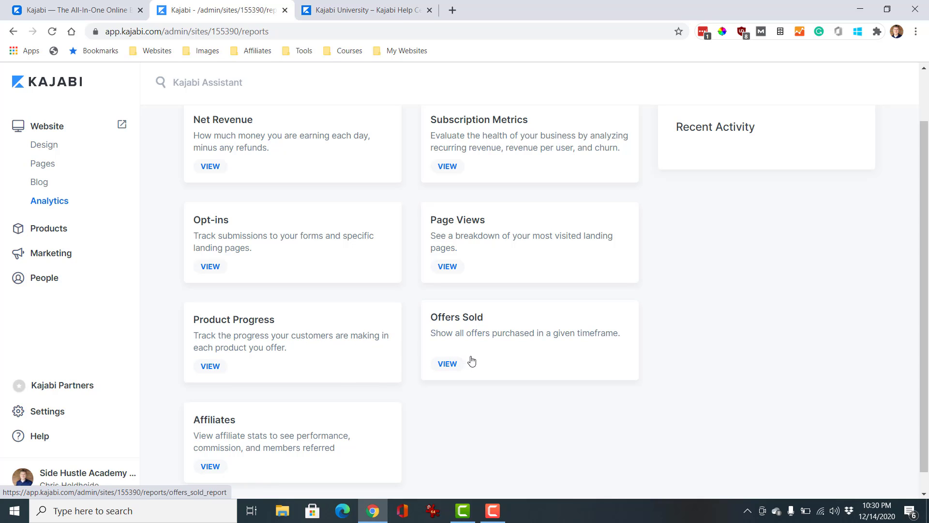
scroll(455, 373, down, 1)
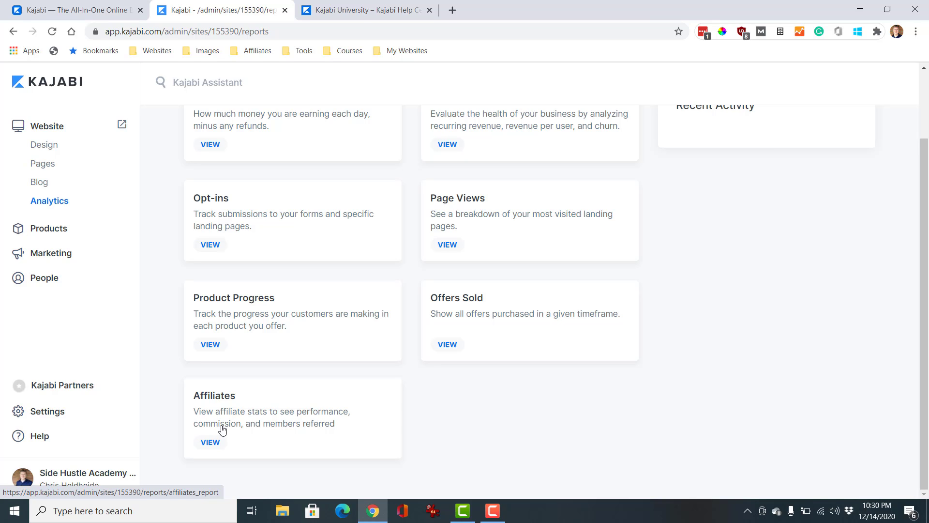
scroll(213, 430, up, 2)
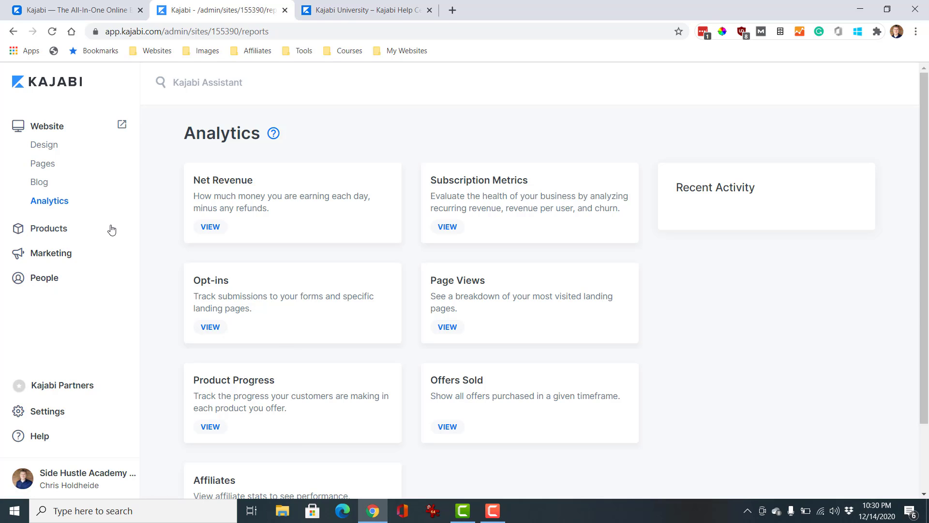
Open the products overview, start a new product and examine the product blueprints from Blank to Community
click(59, 231)
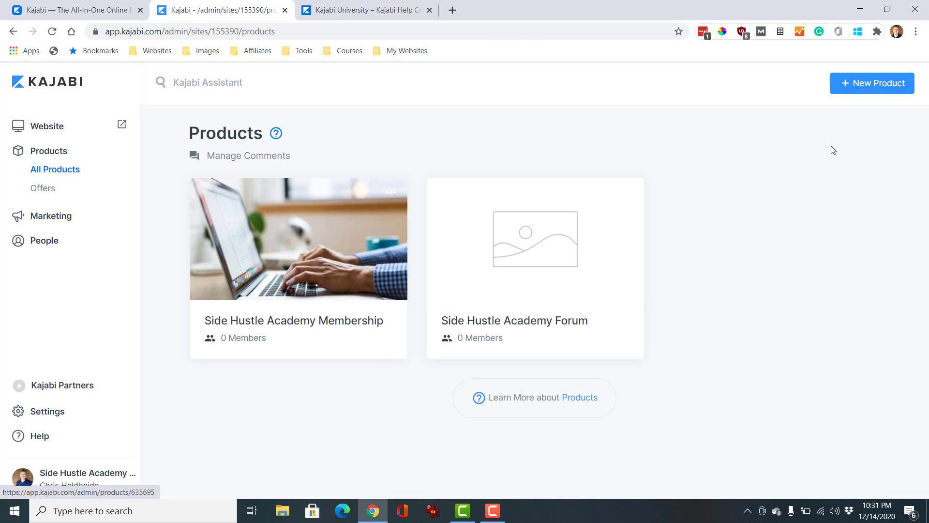
click(866, 92)
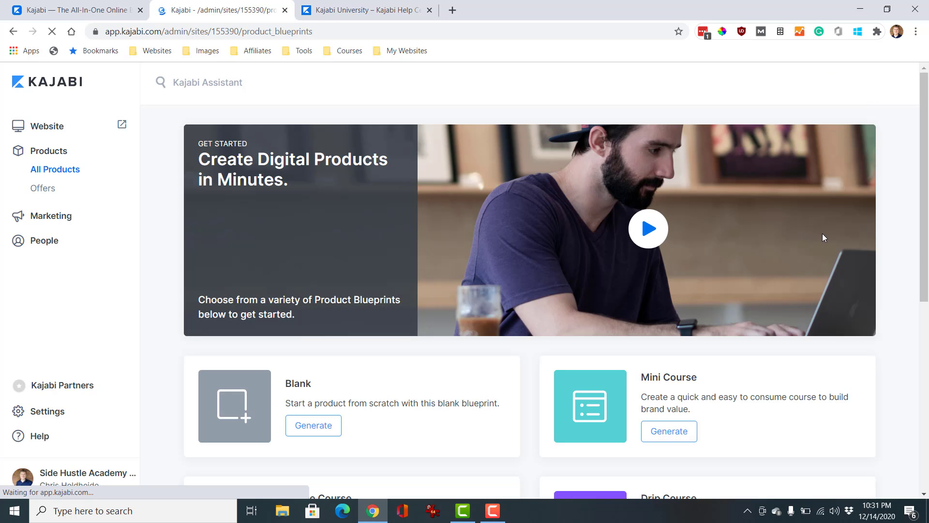
scroll(825, 237, down, 1)
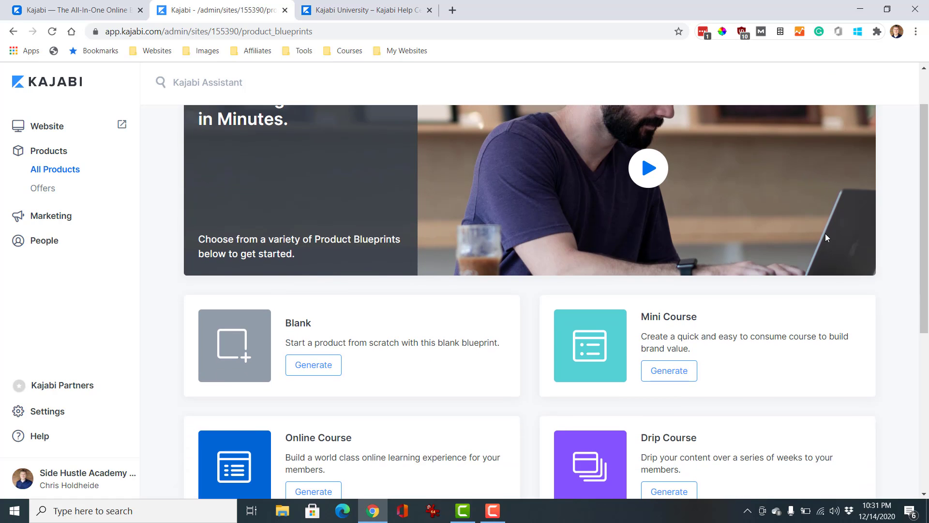
scroll(825, 234, down, 2)
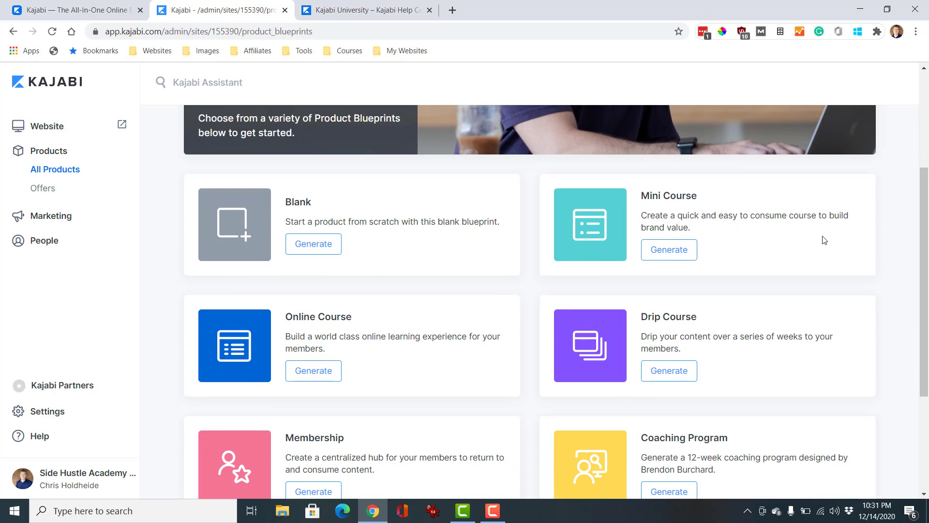
scroll(822, 241, down, 1)
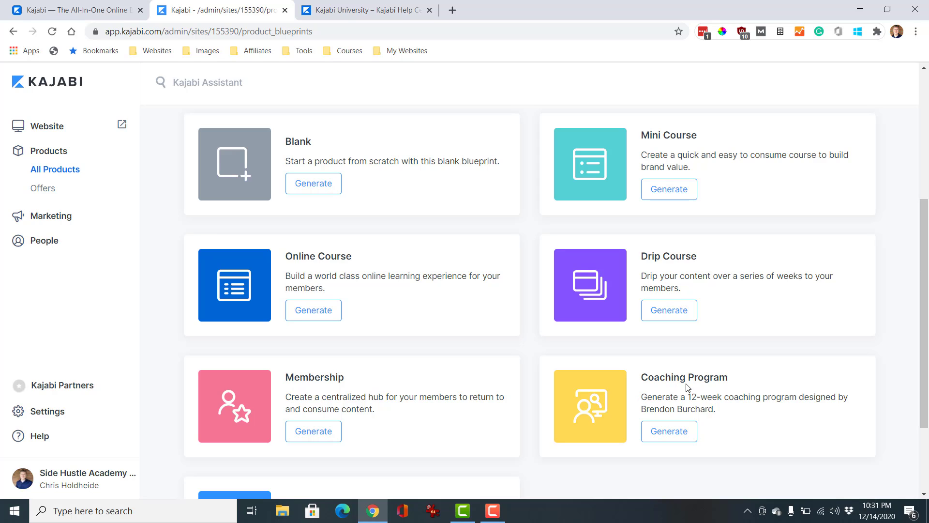
scroll(716, 346, down, 1)
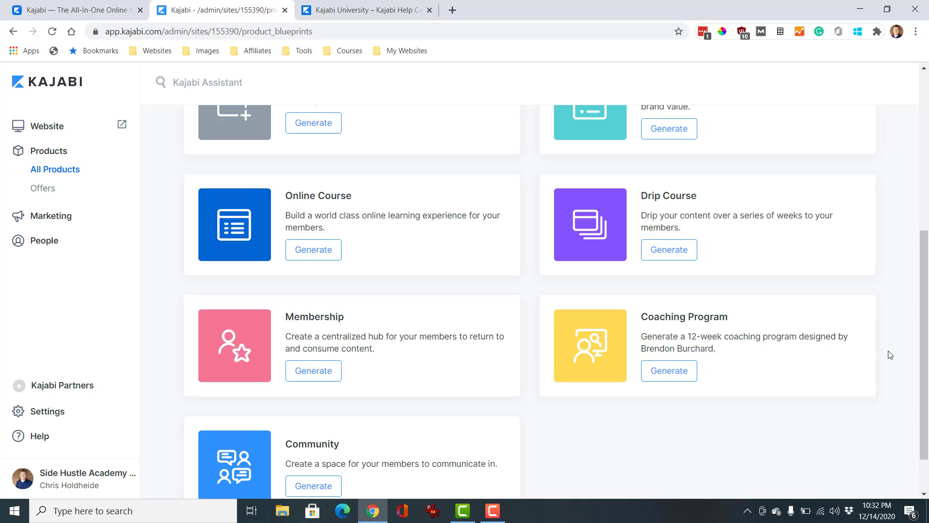
scroll(782, 405, down, 1)
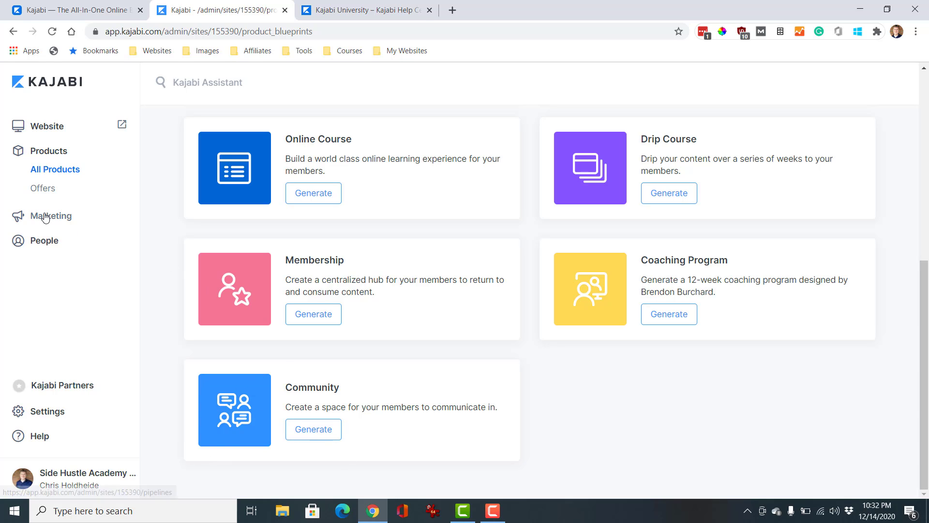
Open the offers overview, visit its coupons page and return to the offers
click(43, 188)
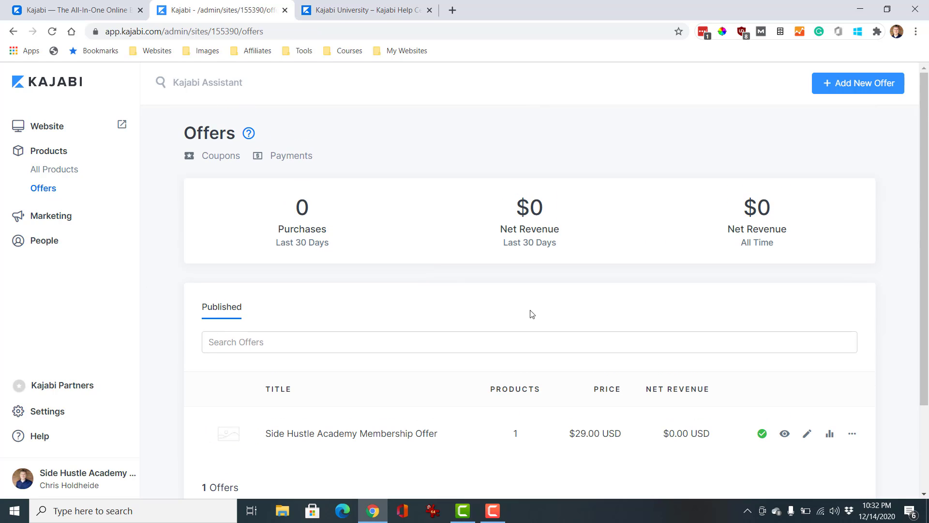
click(224, 161)
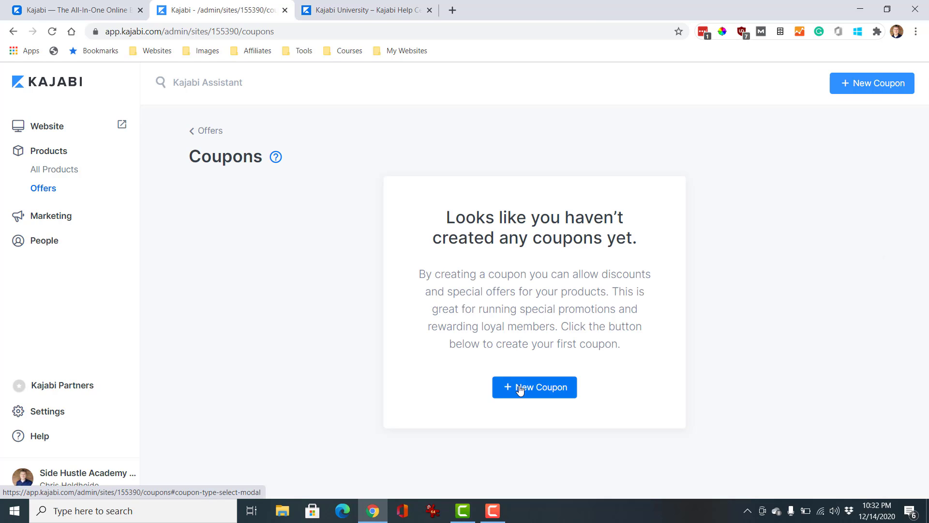
click(212, 136)
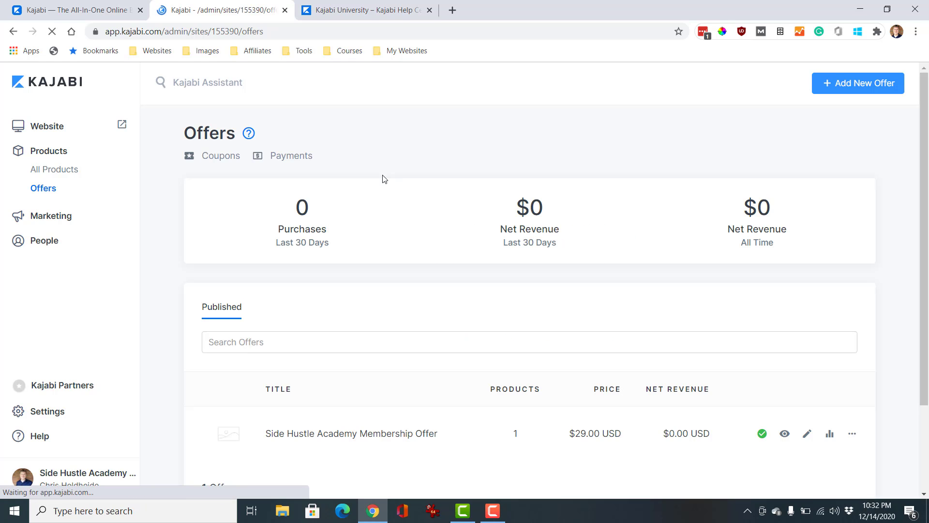
Examine the purchase and revenue summary and the published offers list on the offers overview
scroll(337, 211, down, 1)
scroll(336, 209, down, 1)
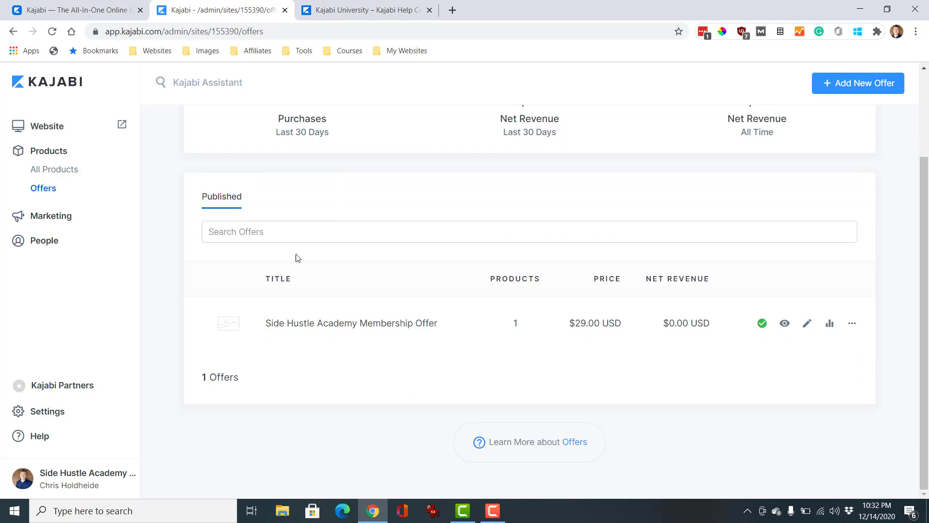
scroll(250, 221, up, 1)
scroll(250, 220, up, 1)
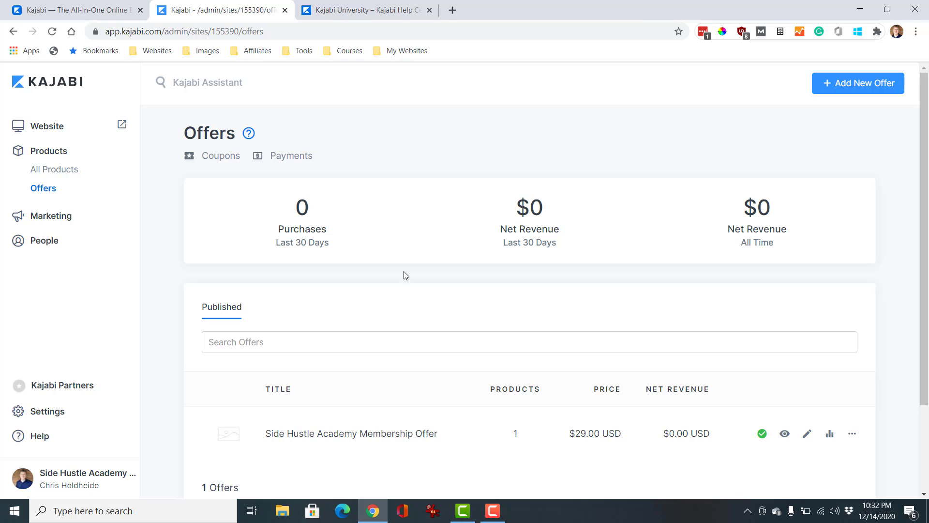
scroll(518, 137, down, 1)
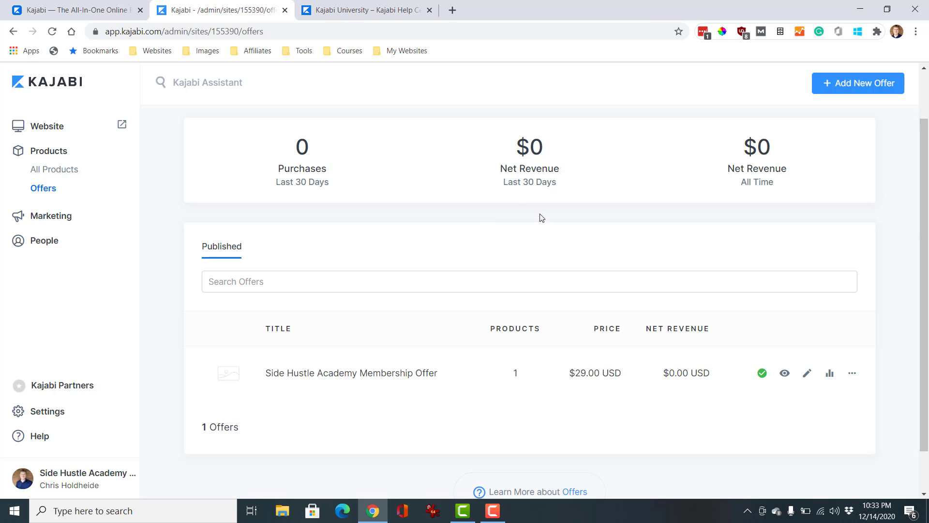
scroll(420, 309, down, 1)
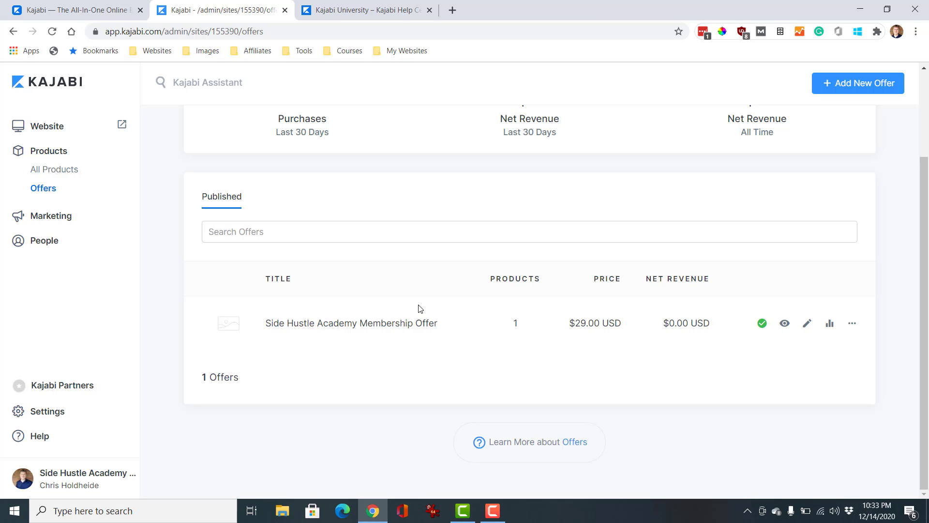
Open the marketing pipelines, start a new pipeline and examine the blueprints, closing the Simple Sales Page preview without creating one
click(59, 218)
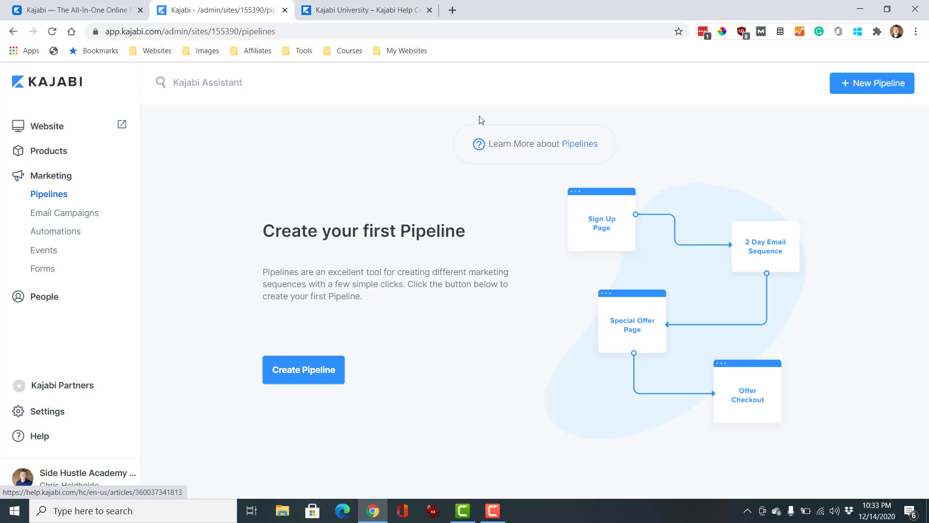
click(865, 89)
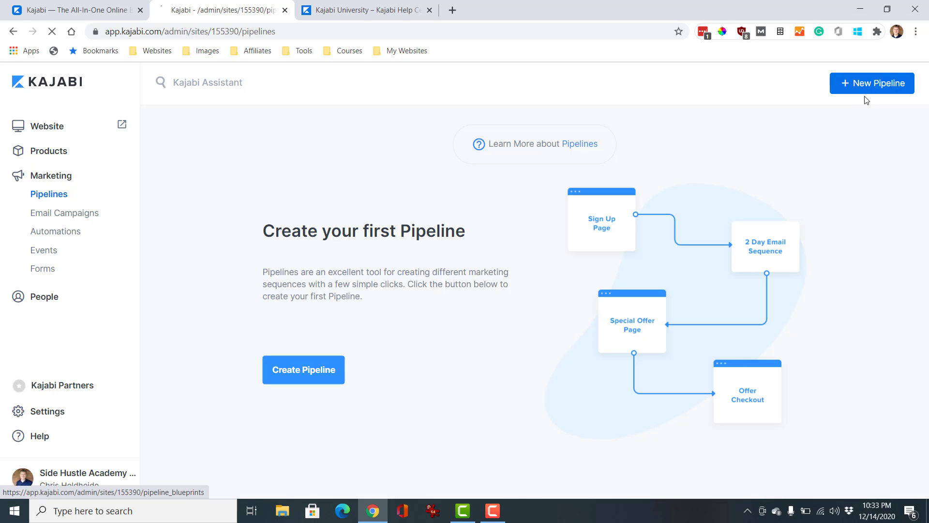
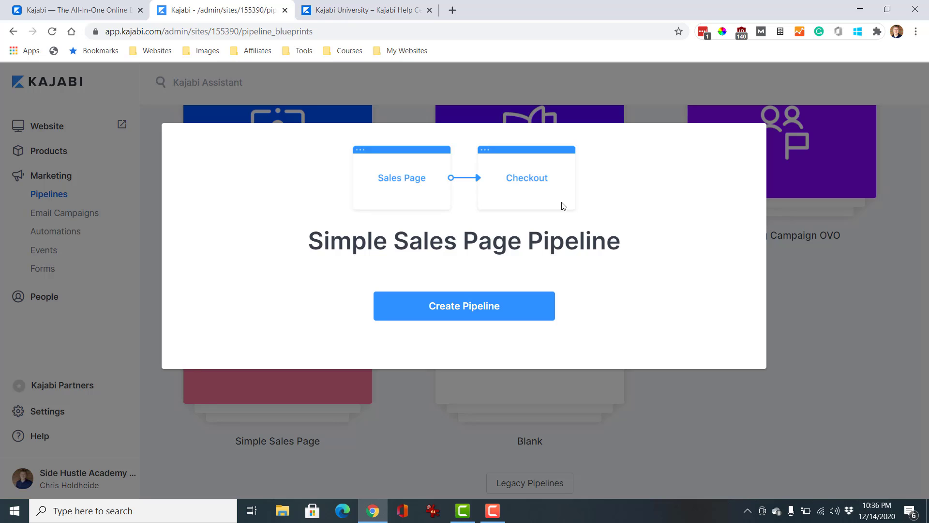
click(868, 312)
scroll(761, 345, down, 1)
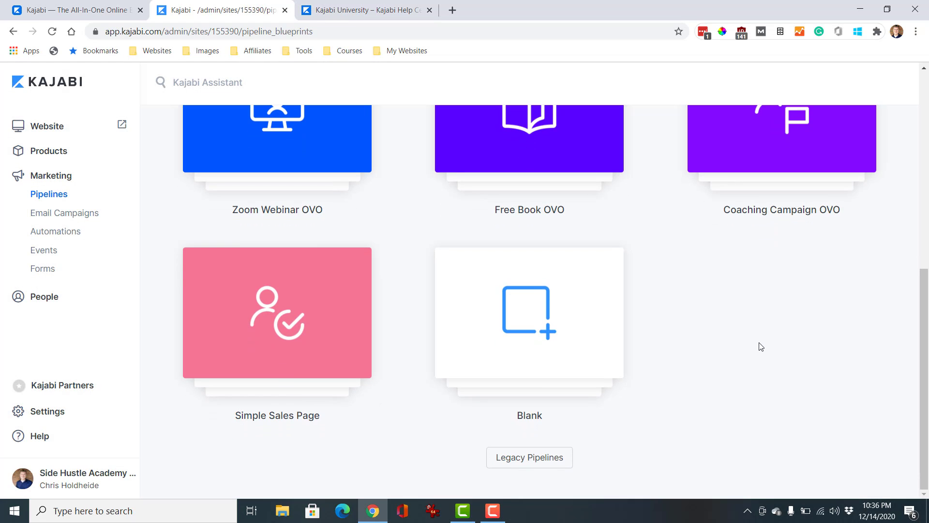
Show the legacy pipelines and examine their blueprints, including Free Report, Webinar, Product Launch and Virtual Summit
click(556, 456)
scroll(664, 337, down, 5)
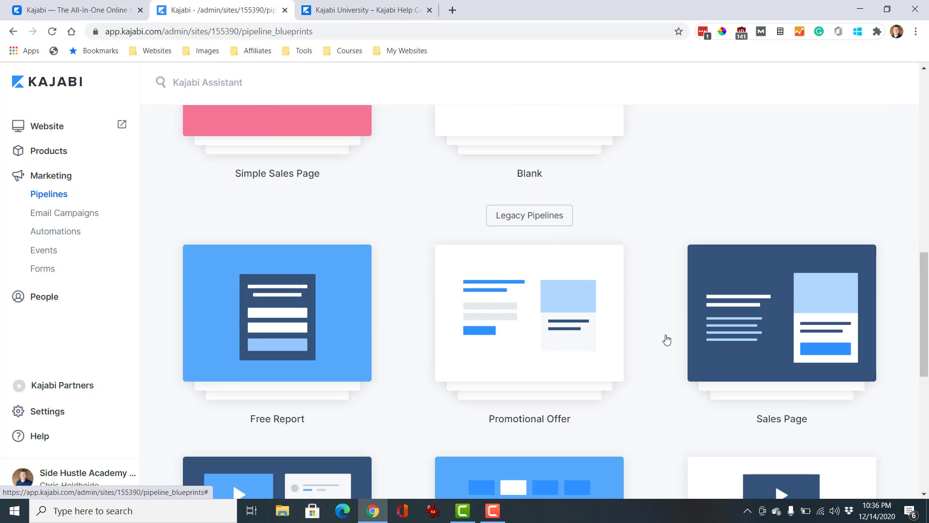
scroll(666, 339, down, 5)
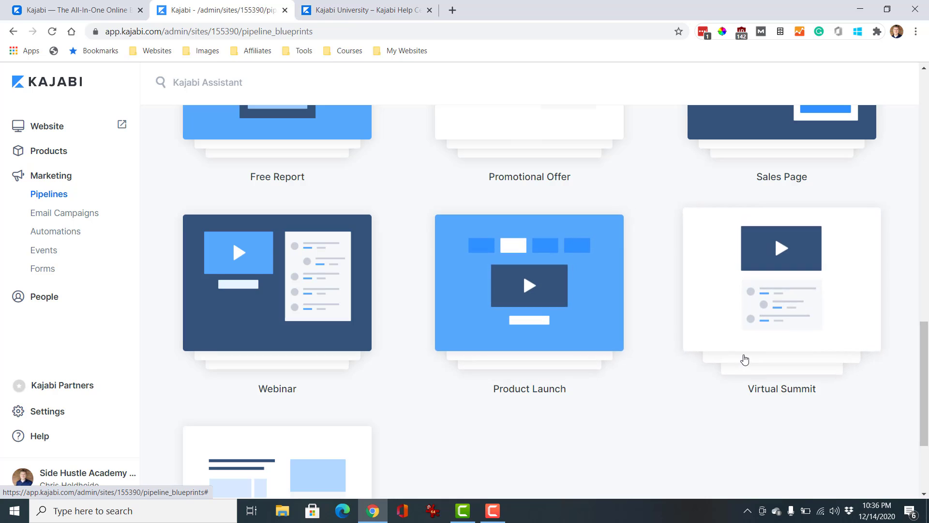
scroll(486, 405, down, 3)
scroll(326, 441, up, 4)
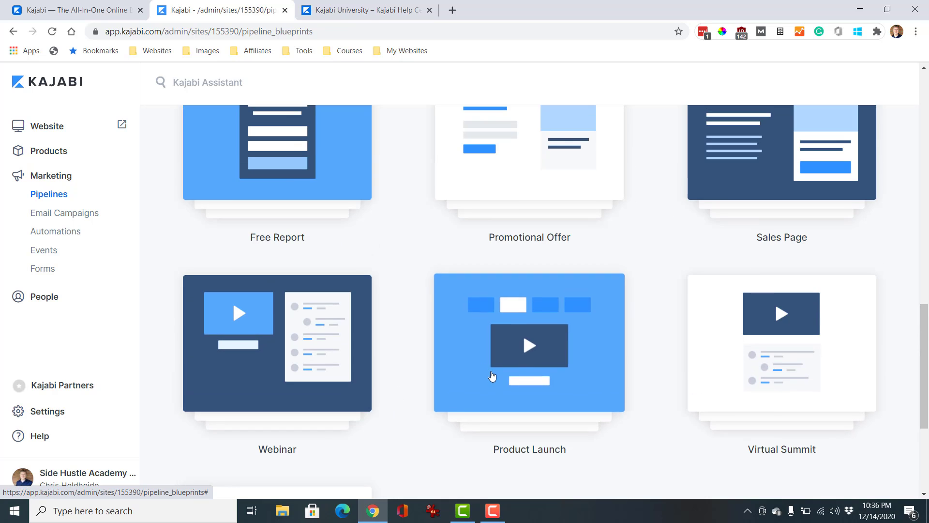
scroll(492, 376, up, 3)
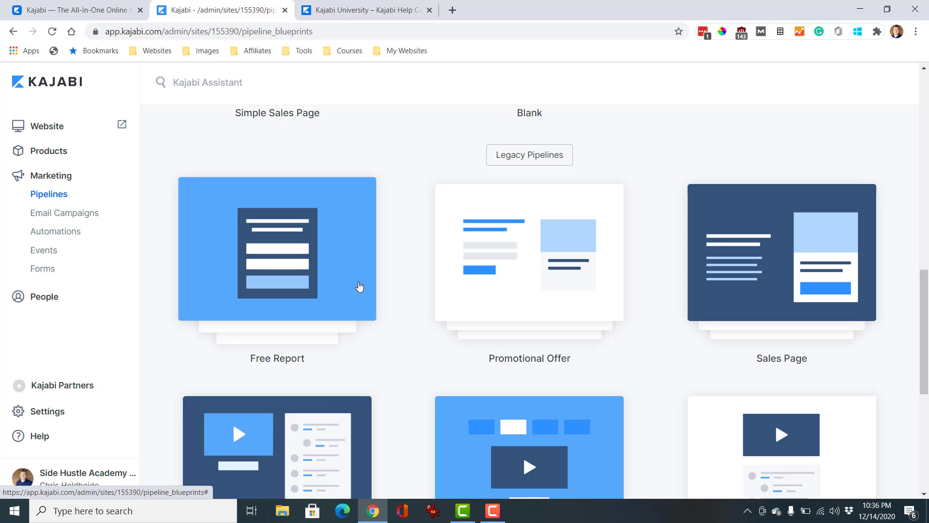
scroll(518, 292, up, 12)
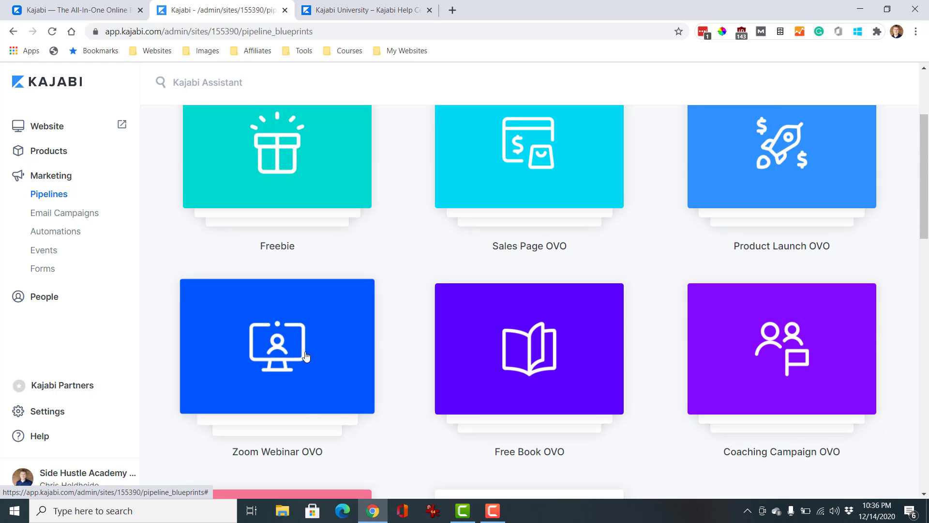
View the email campaigns, including the Sequence filter and the full list, and open the Automations page
click(104, 249)
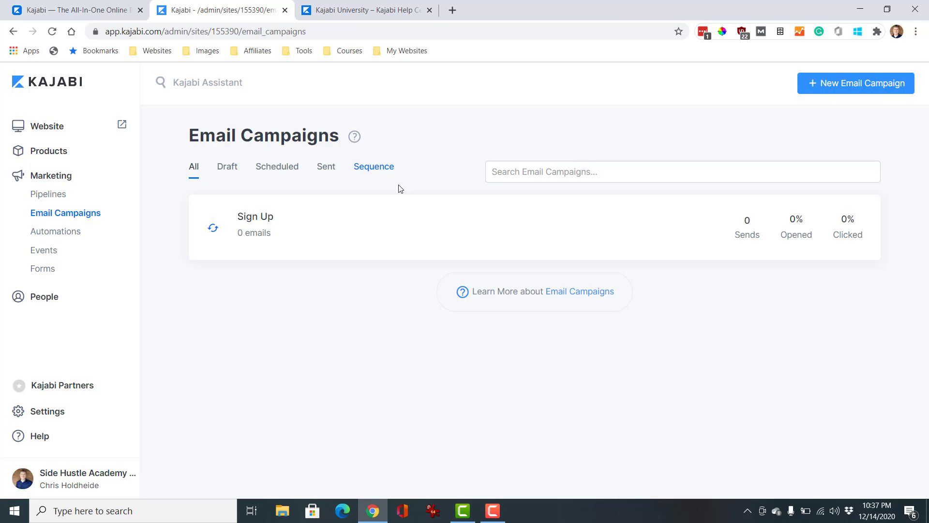
click(386, 171)
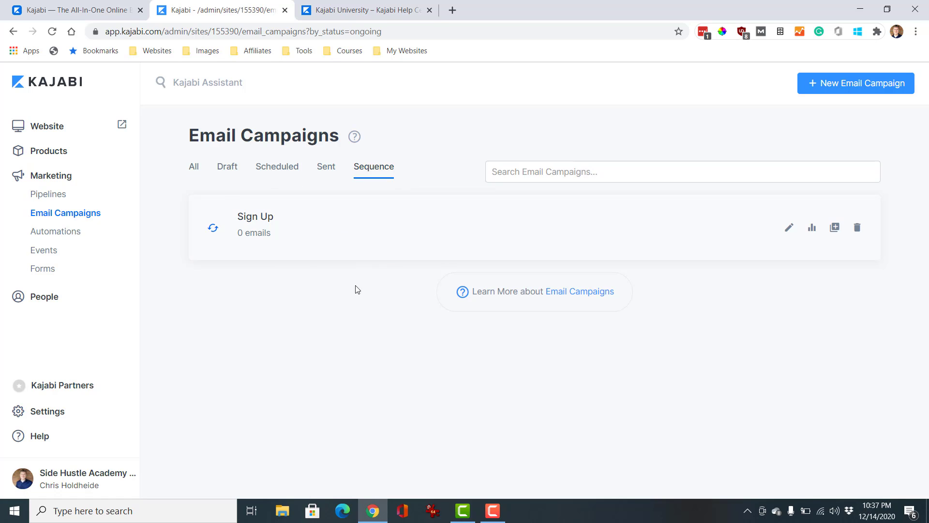
click(194, 173)
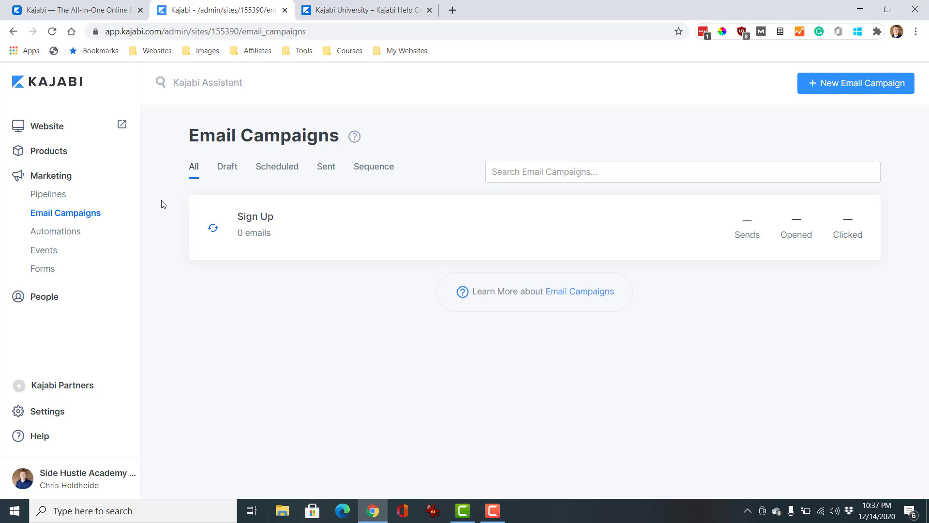
click(63, 242)
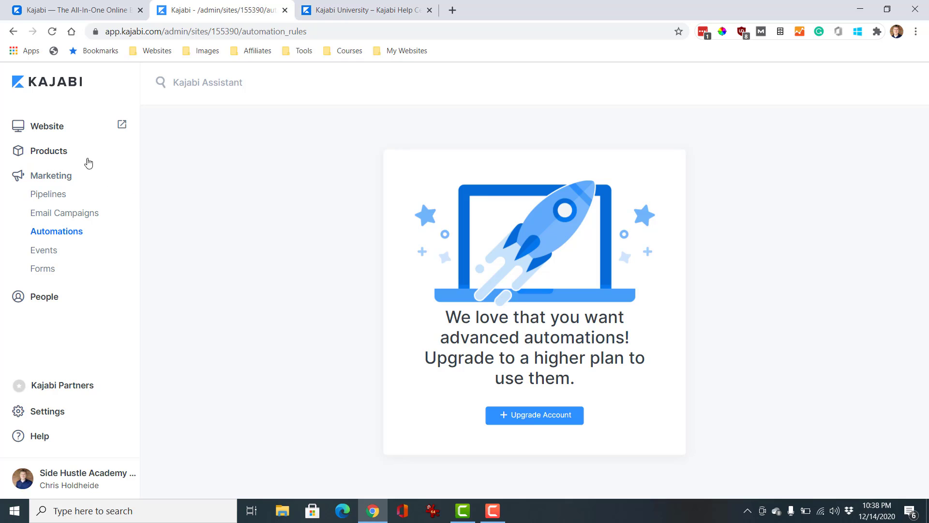
Open the Side Hustle Academy Membership Offer for editing from the offers overview and view its Automations section
click(55, 152)
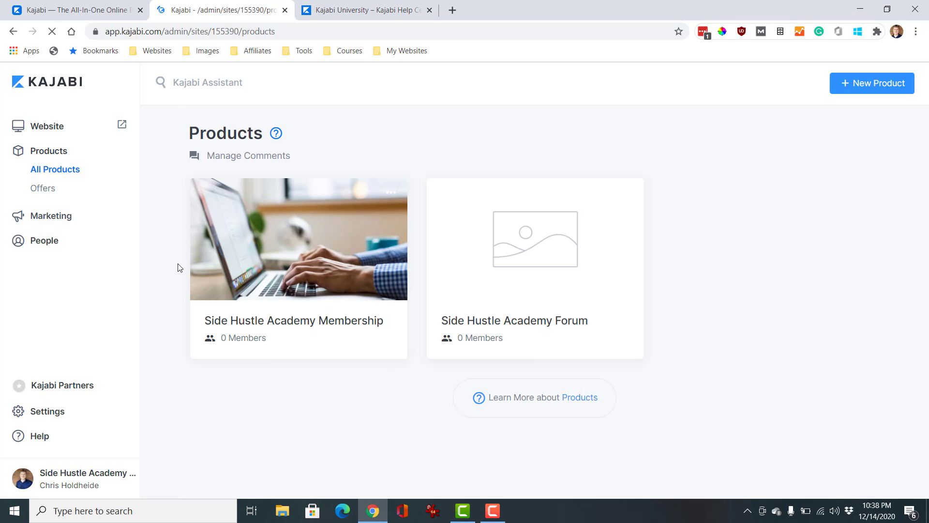
click(37, 188)
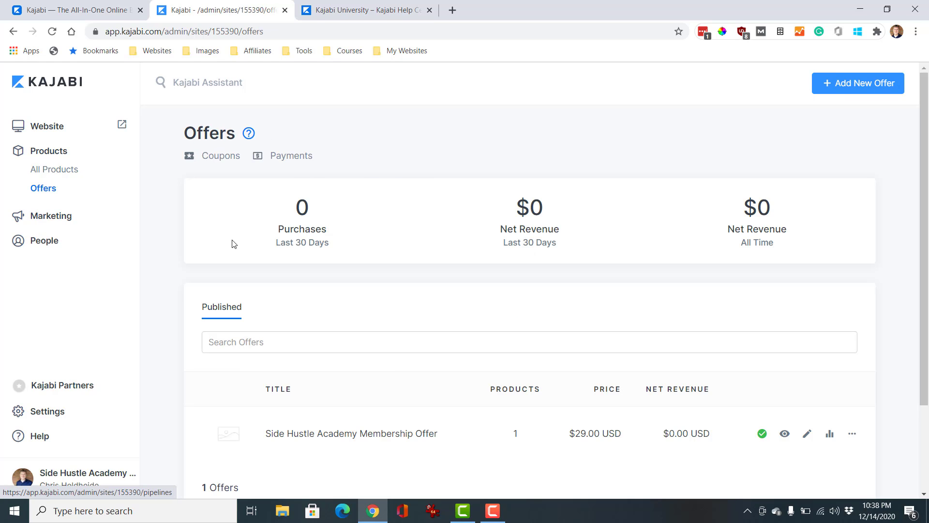
scroll(314, 291, down, 2)
click(338, 372)
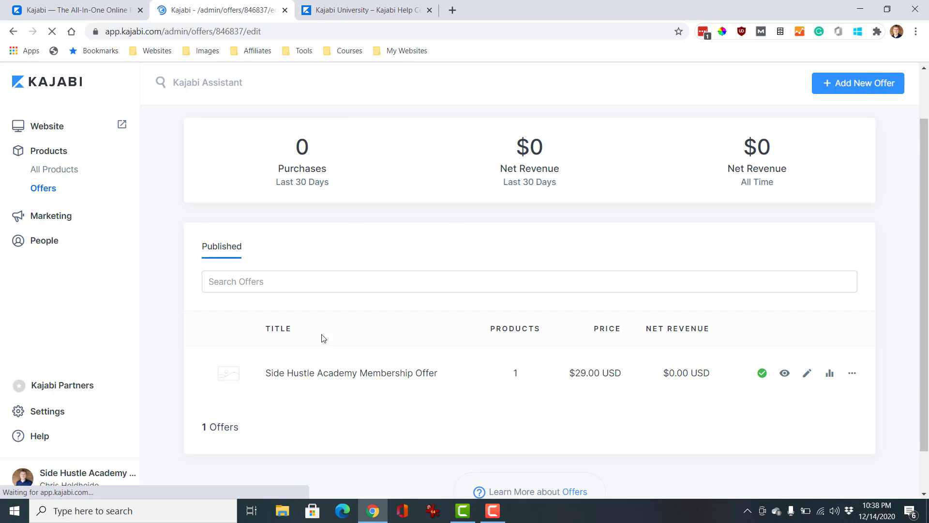
scroll(306, 324, down, 8)
scroll(305, 323, down, 3)
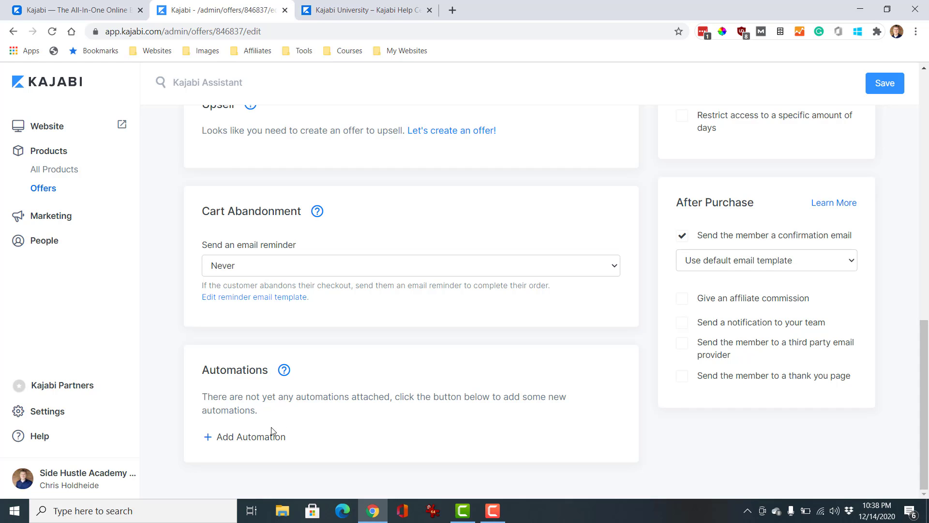
Start a new automation for the purchased offer, view the available Then actions and close it without saving
click(259, 438)
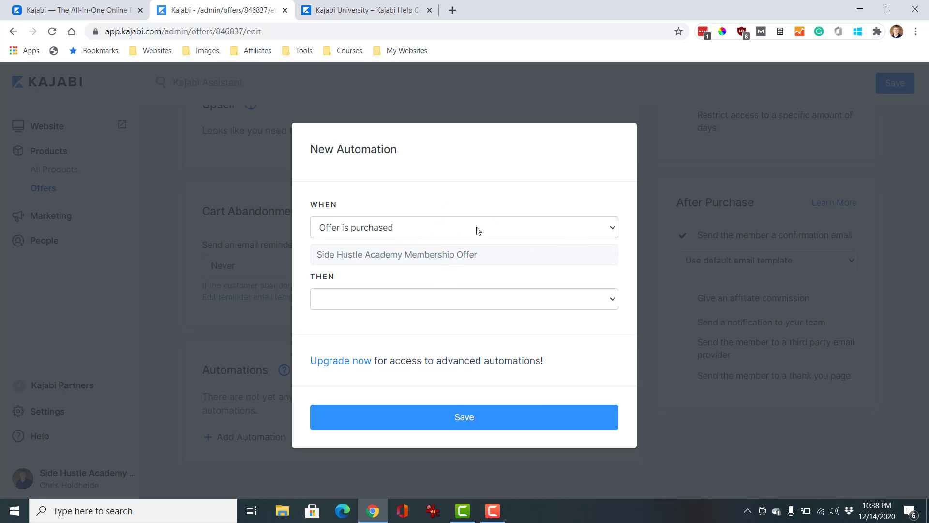
click(609, 302)
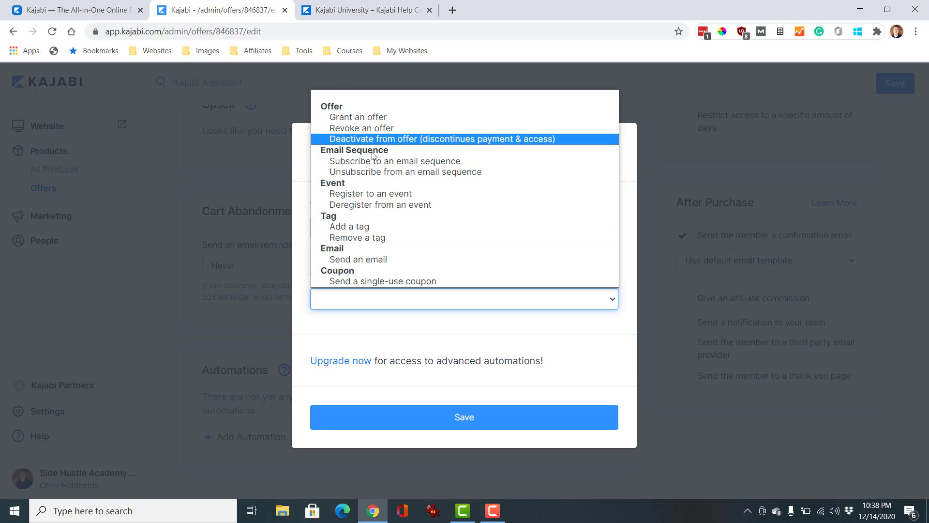
click(659, 334)
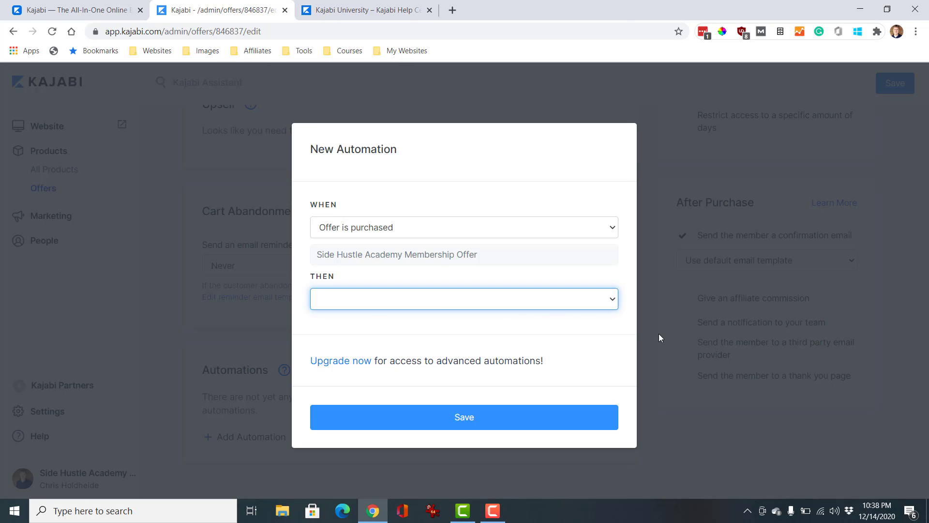
click(658, 333)
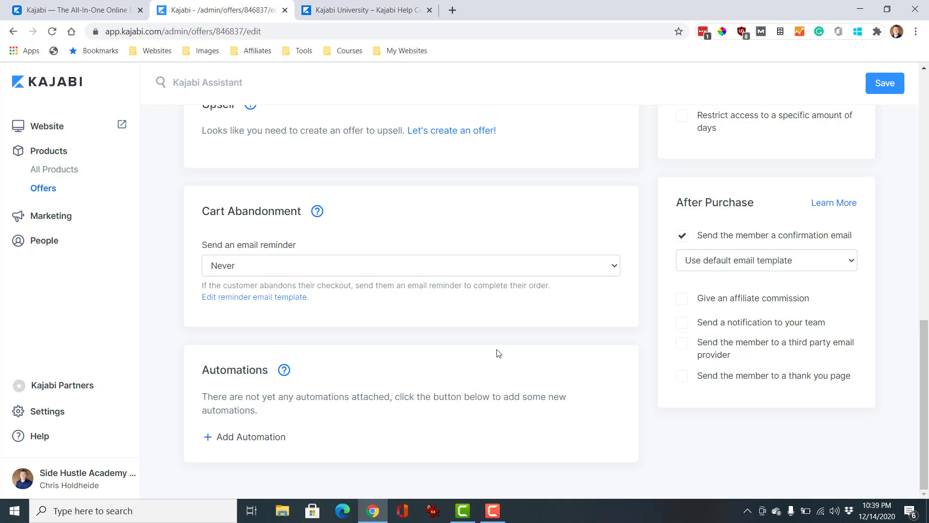
Examine the membership offer's title, description, included products and Upsell section
scroll(499, 353, up, 1)
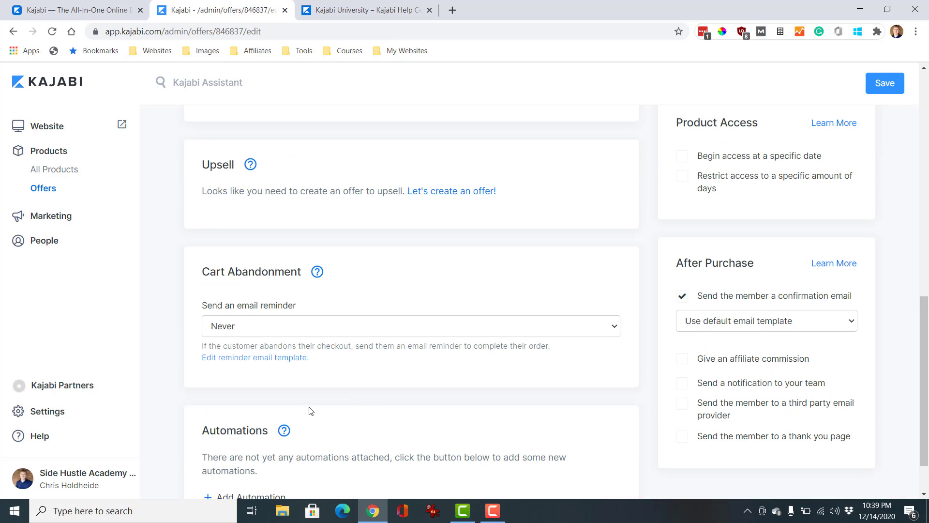
scroll(308, 369, up, 5)
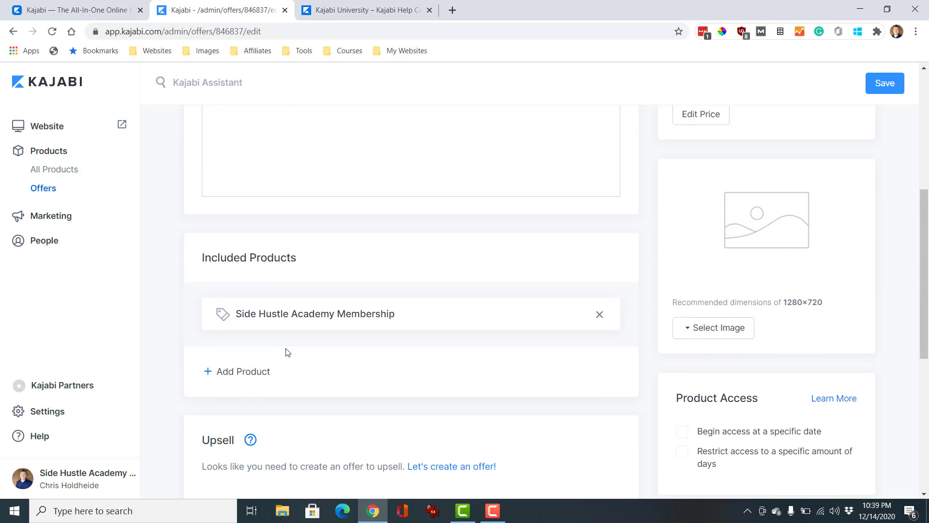
scroll(288, 351, up, 5)
scroll(365, 273, down, 2)
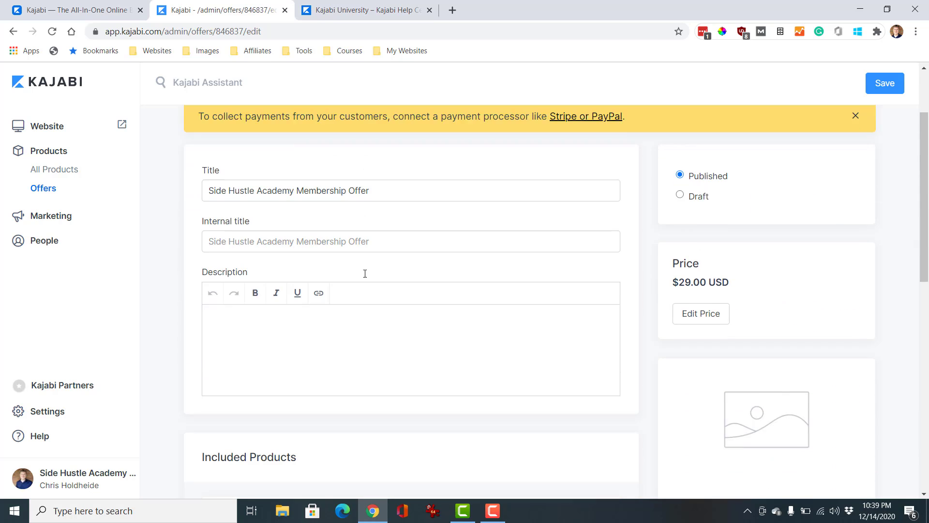
scroll(440, 344, down, 3)
scroll(632, 317, up, 3)
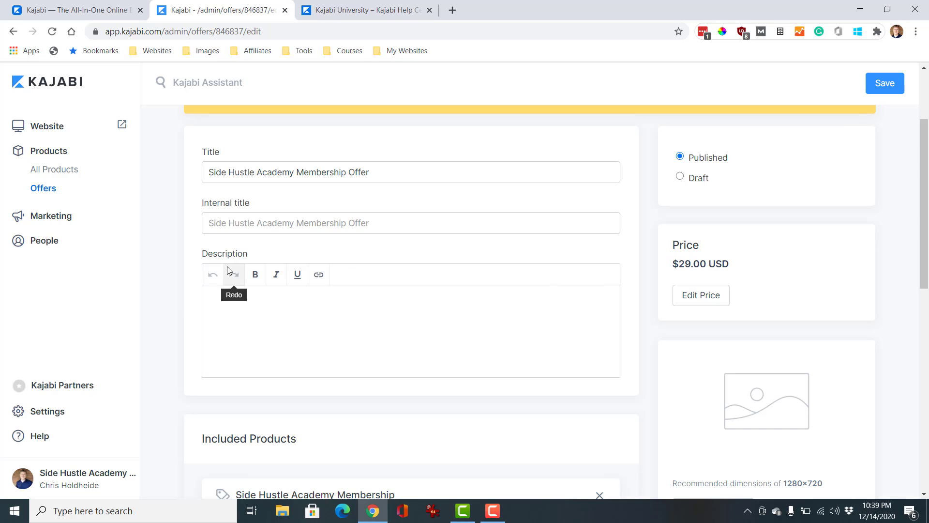
scroll(280, 303, down, 7)
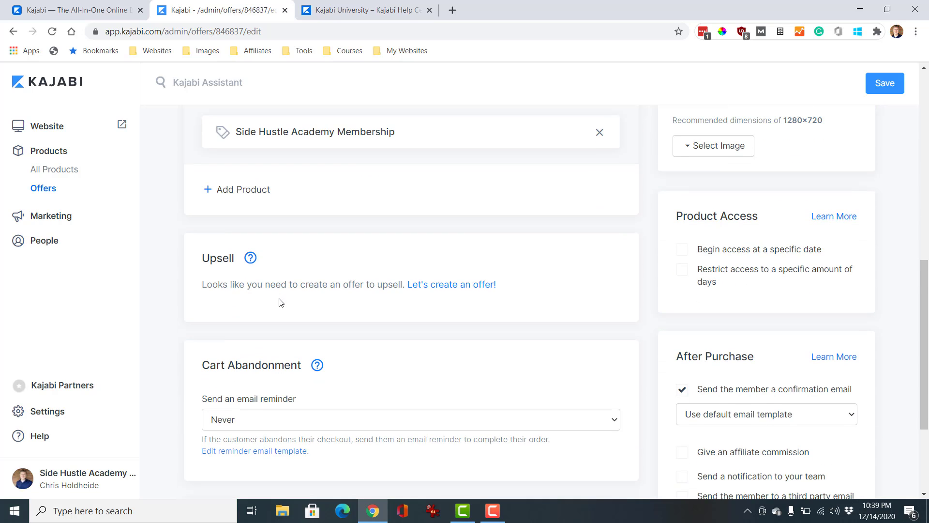
scroll(281, 302, down, 1)
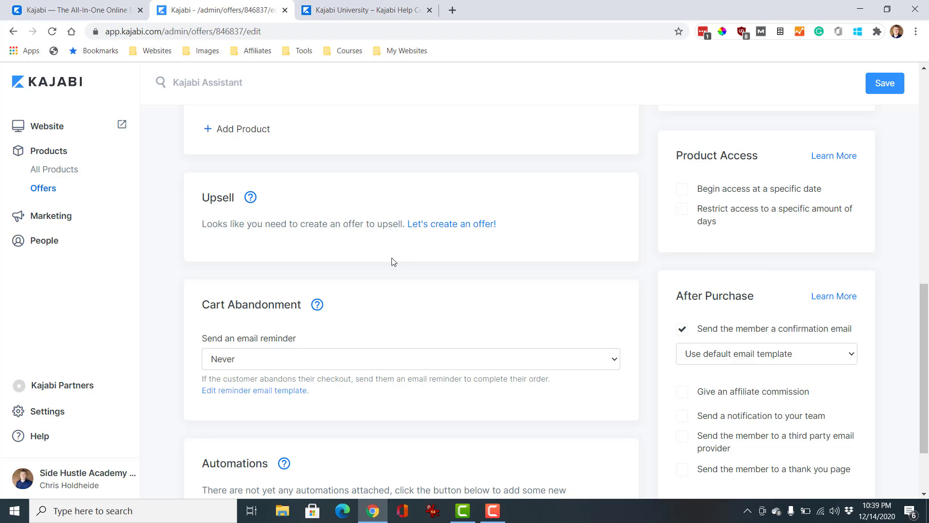
View the email reminder timing options for Cart Abandonment without choosing a new one
scroll(415, 284, down, 1)
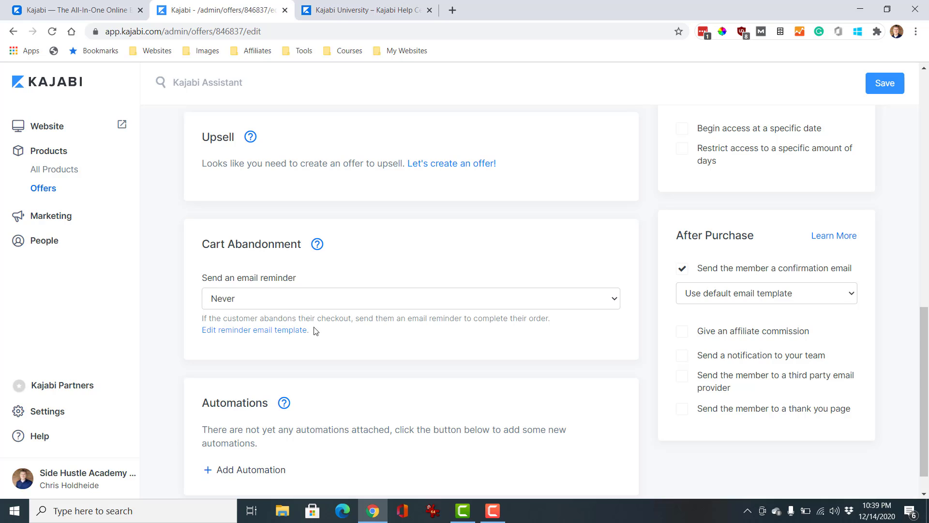
click(615, 301)
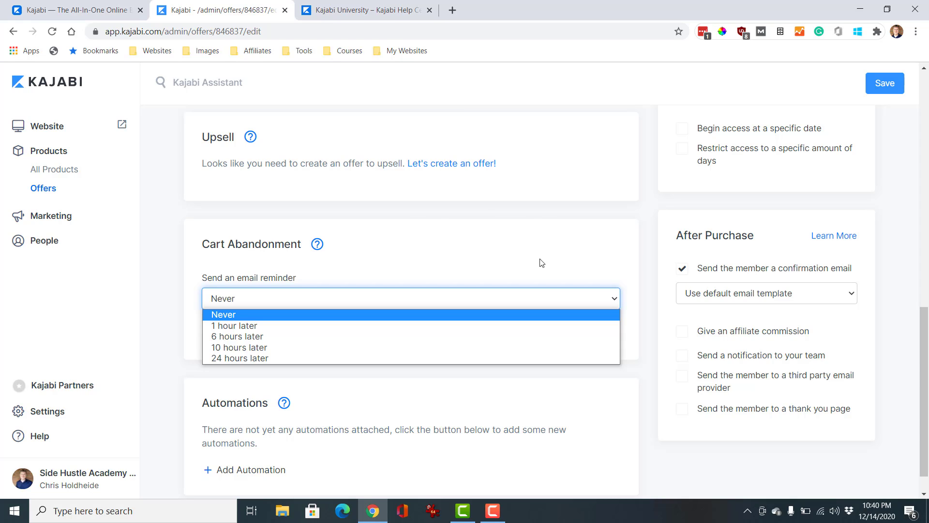
click(441, 245)
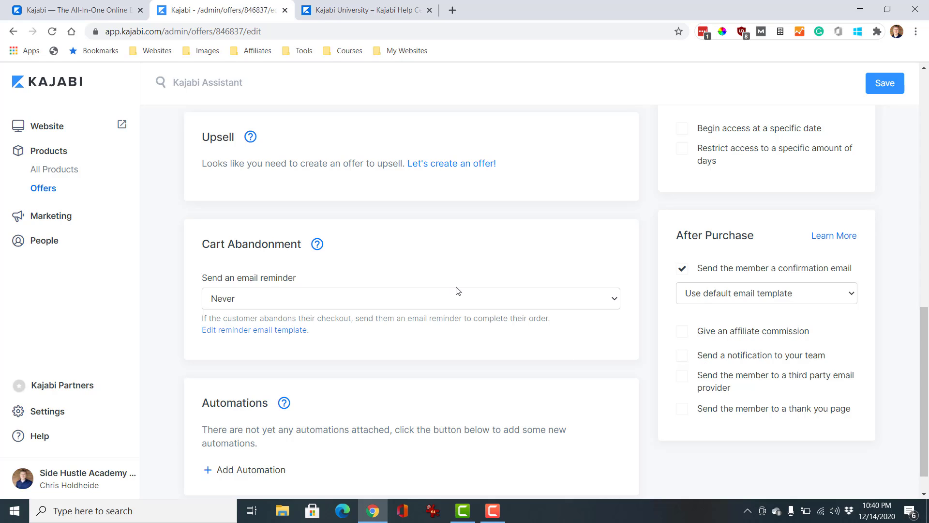
Enable the affiliate commission and the team notification in the offer's After Purchase options
click(683, 332)
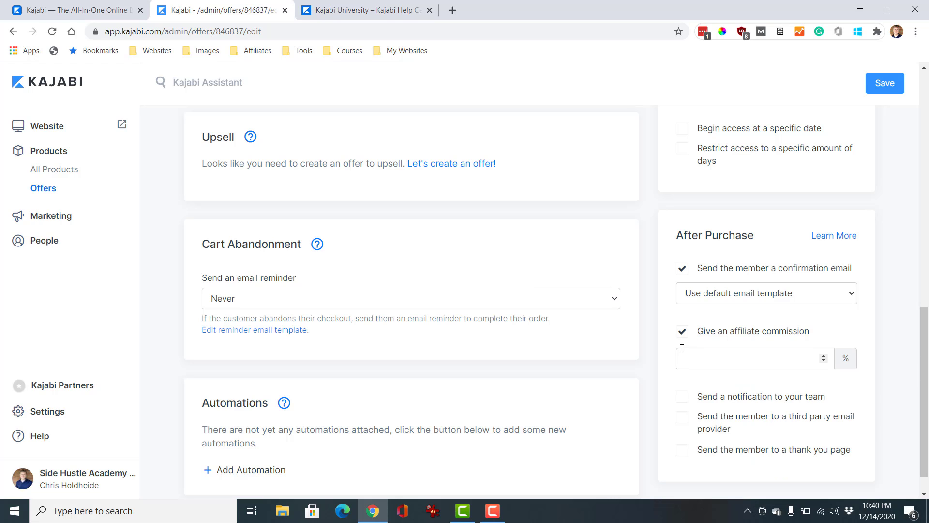
scroll(687, 382, down, 1)
click(682, 364)
scroll(686, 375, down, 1)
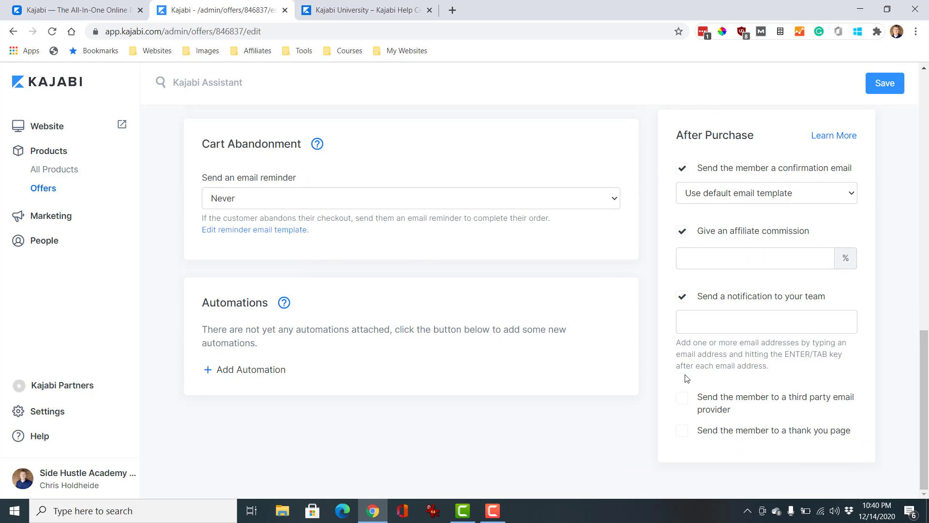
View the additional actions available for the membership offer and close the list without choosing one
scroll(714, 353, up, 15)
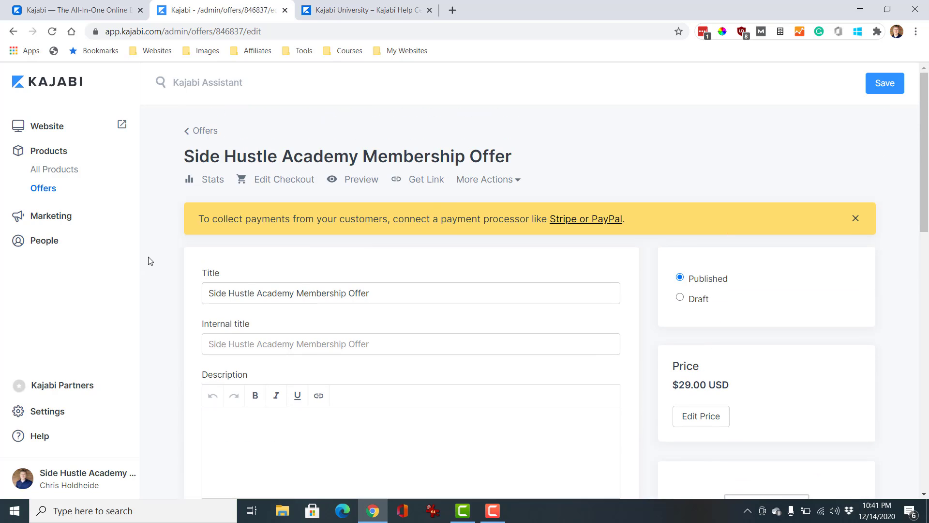
click(520, 181)
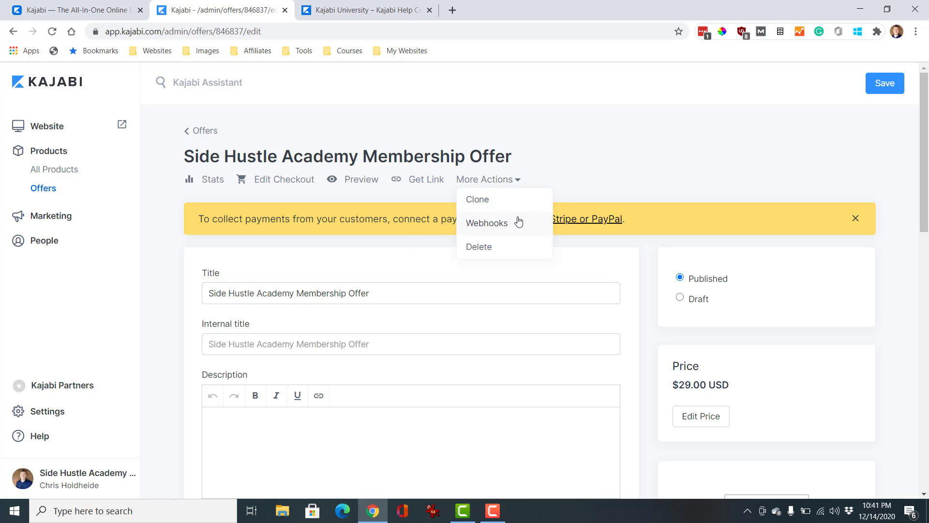
click(692, 167)
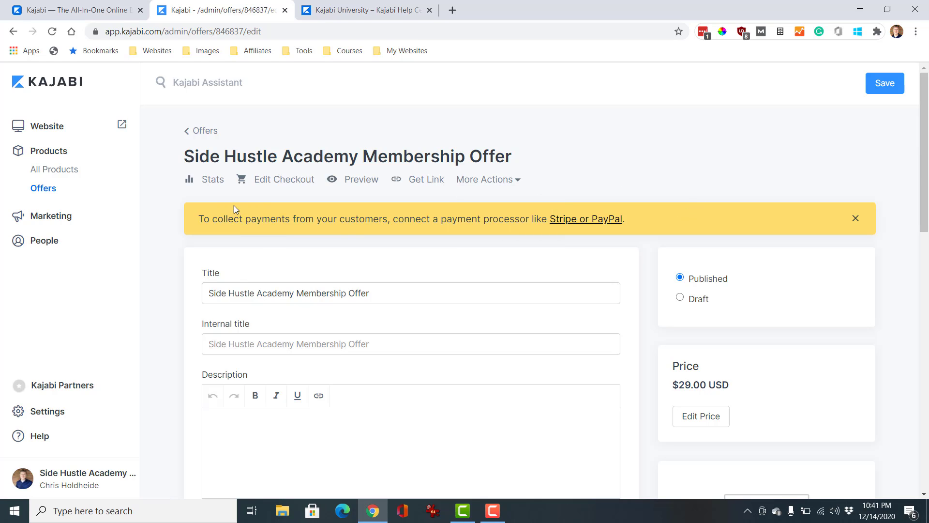
Open the marketing events and examine the actions, schedule and automations of the event titled New Event
click(62, 226)
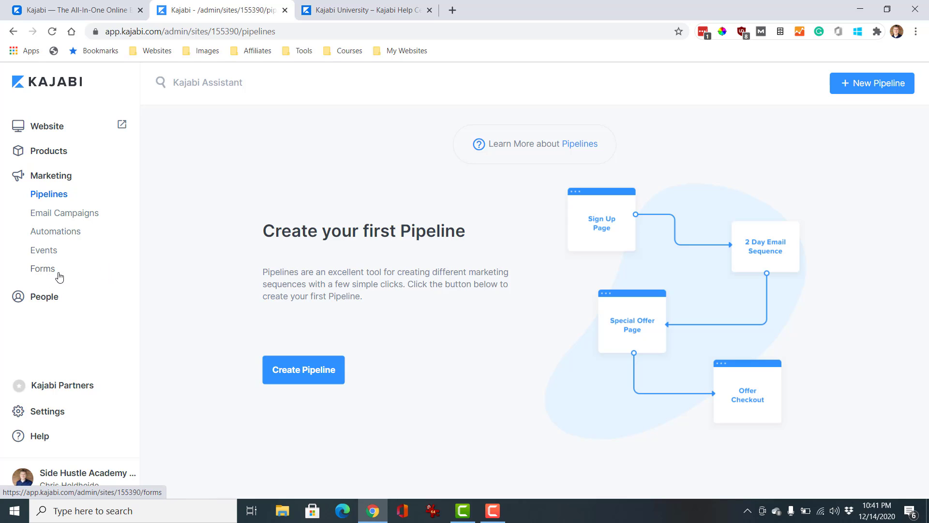
click(54, 251)
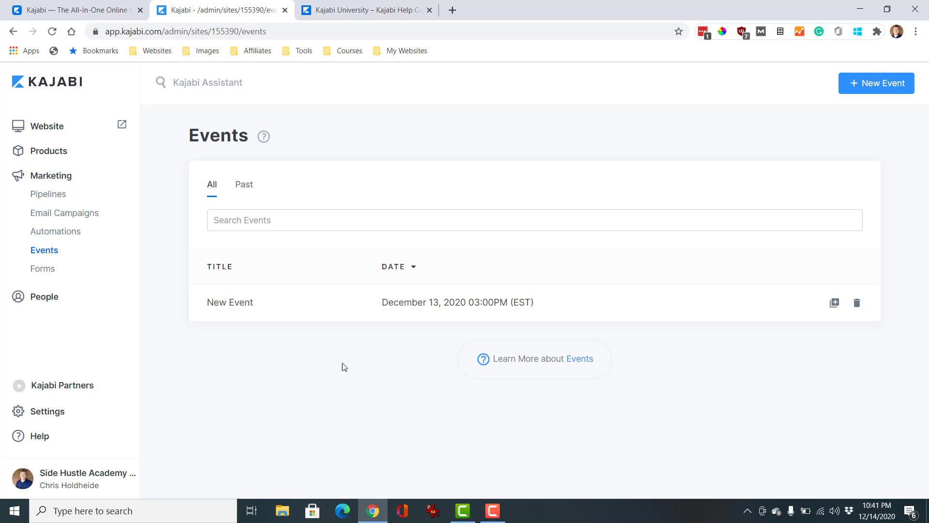
click(237, 303)
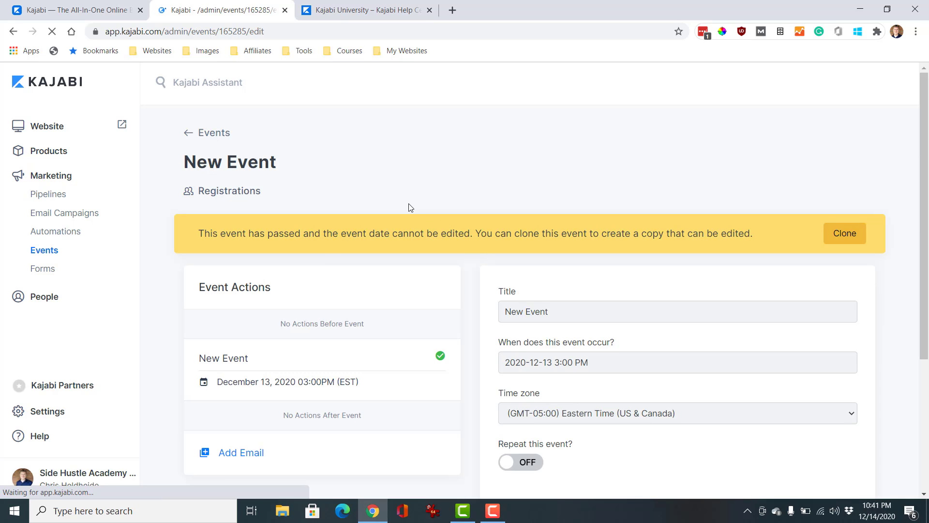
scroll(415, 255, down, 3)
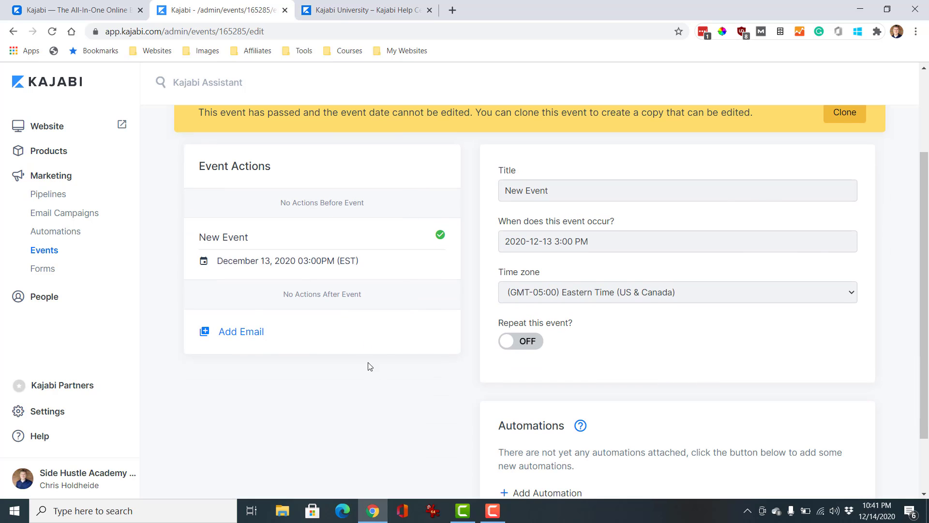
Review the past event's registrations link, email action, repeat setting and automations section
scroll(483, 361, down, 2)
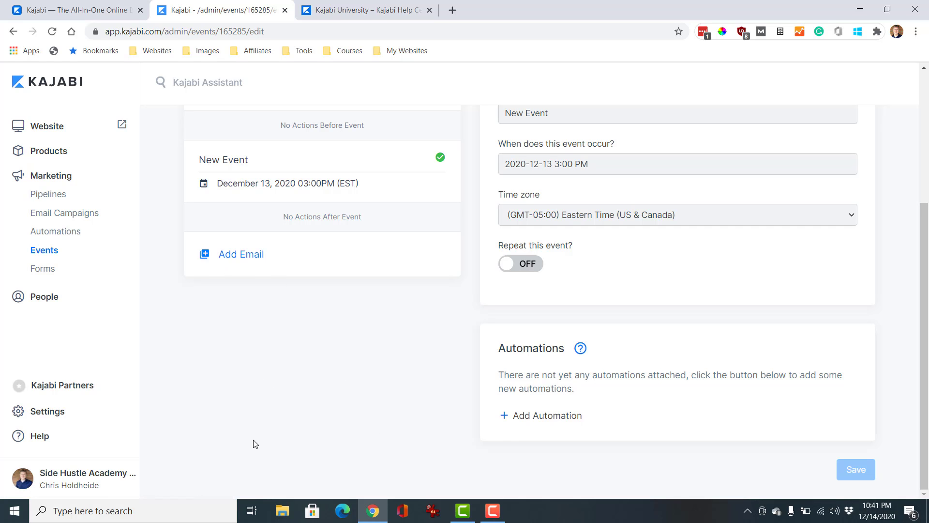
scroll(241, 335, up, 3)
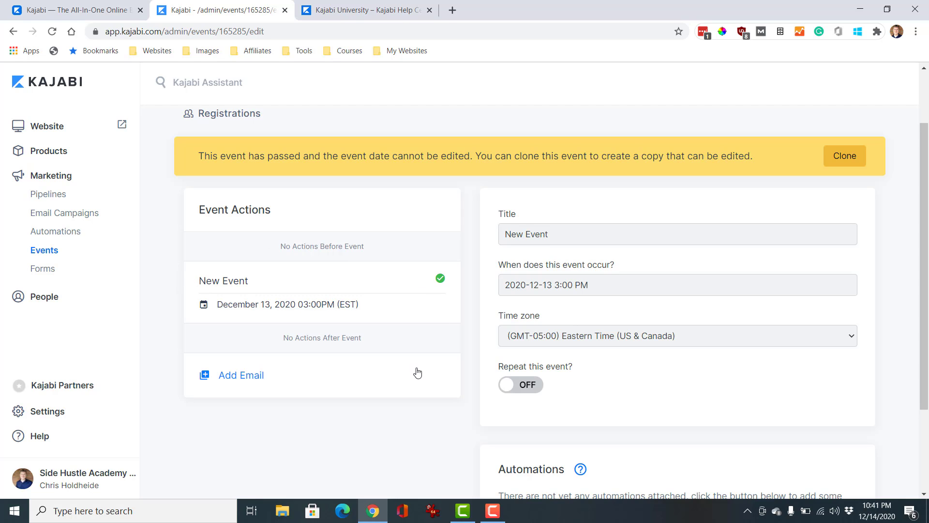
scroll(274, 340, down, 3)
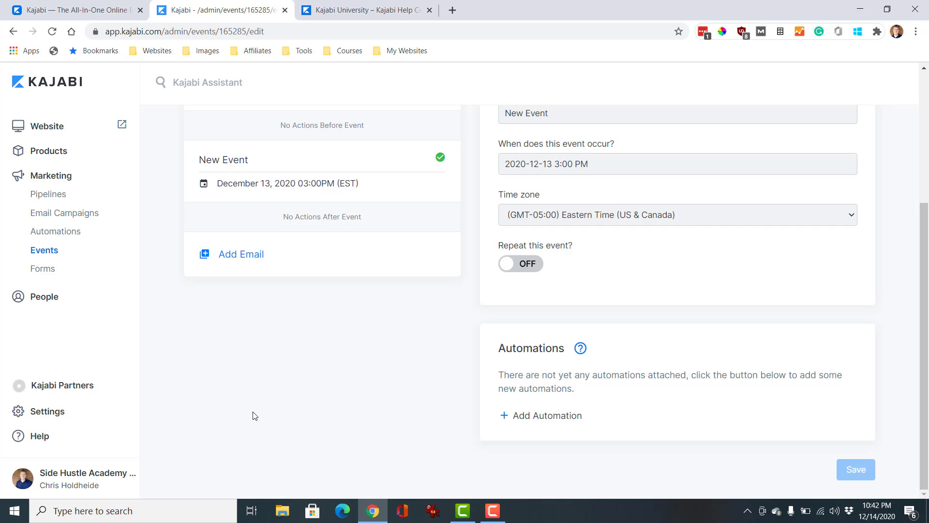
scroll(252, 415, up, 3)
scroll(254, 416, up, 1)
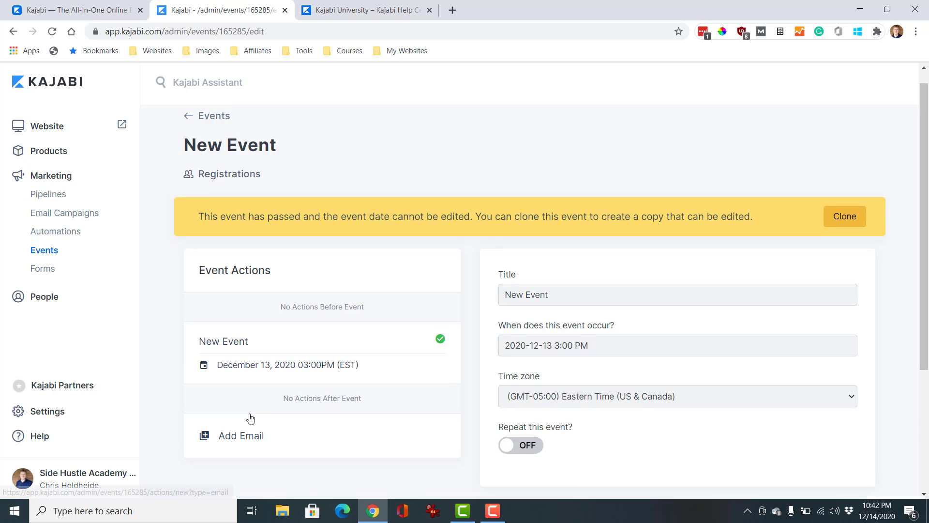
scroll(258, 319, down, 3)
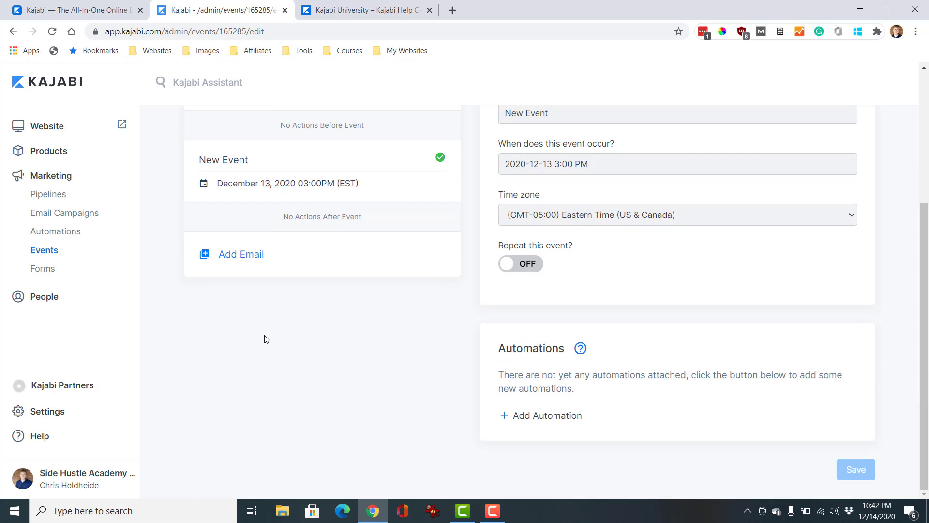
Open the marketing forms and examine the Winter Optin form's double opt-in setting, submission options, form fields and automations
click(48, 269)
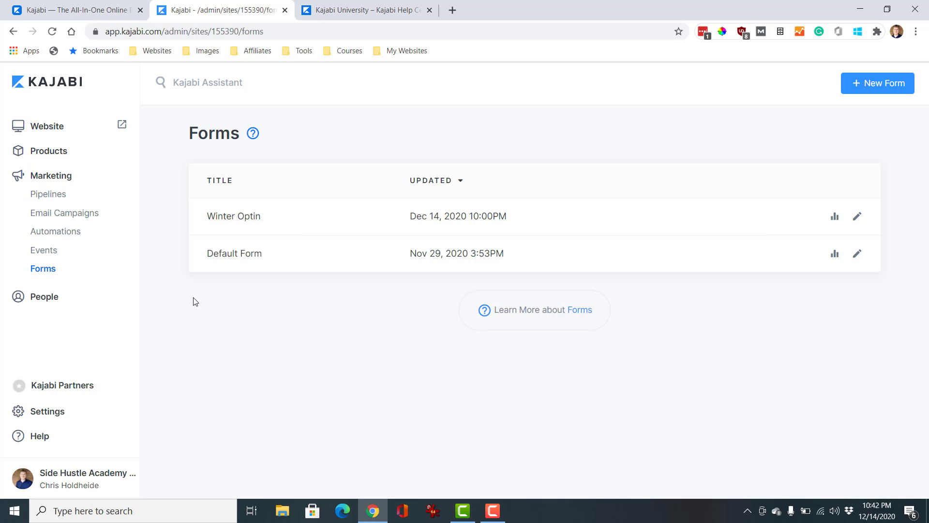
click(251, 216)
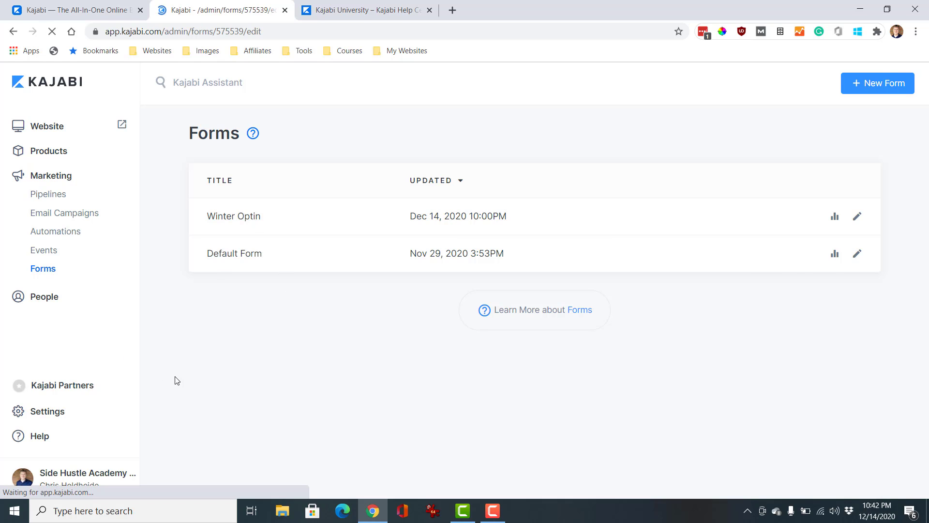
scroll(373, 351, down, 3)
scroll(373, 352, up, 3)
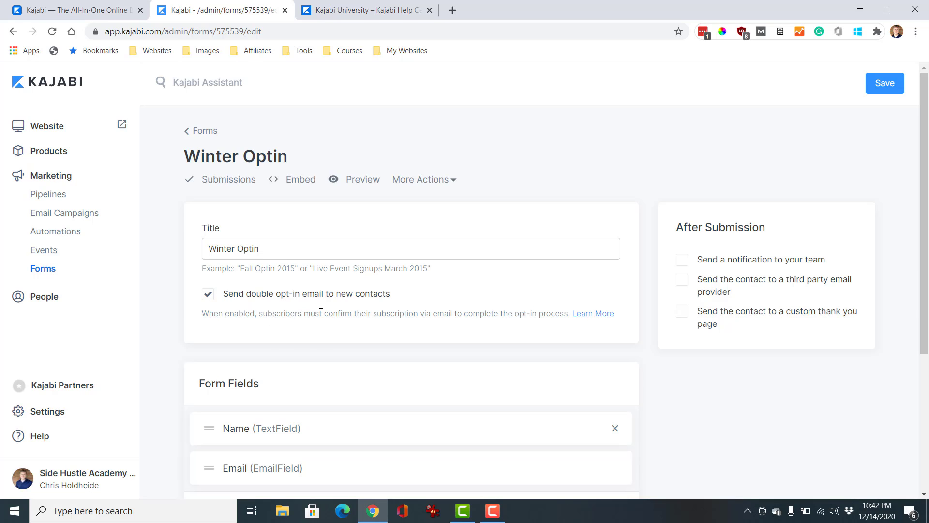
scroll(280, 396, down, 2)
scroll(348, 319, up, 2)
scroll(607, 291, down, 4)
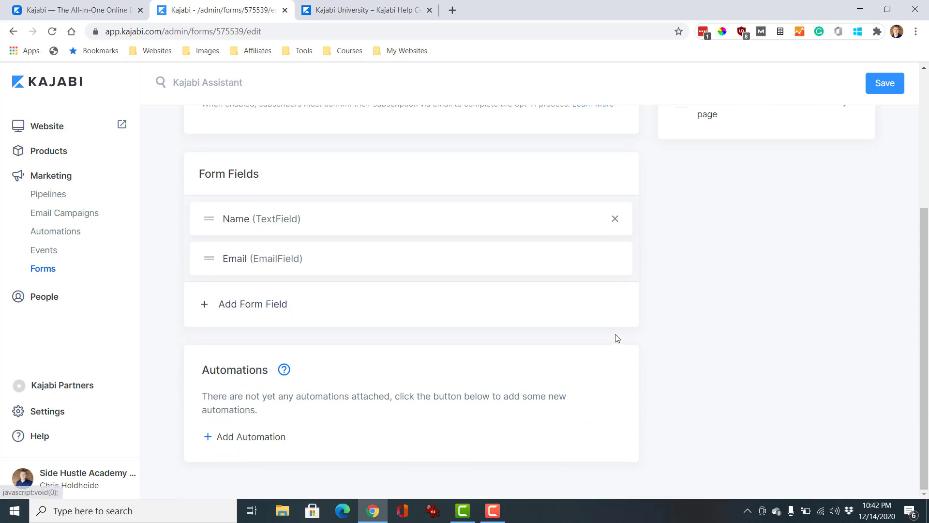
Preview the Winter Optin form and return to its settings
scroll(537, 329, up, 3)
click(363, 181)
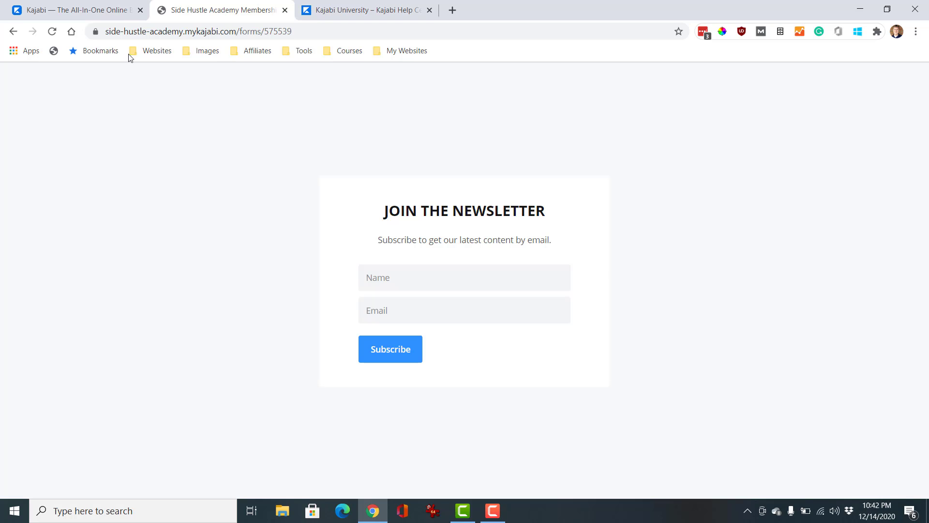
click(15, 33)
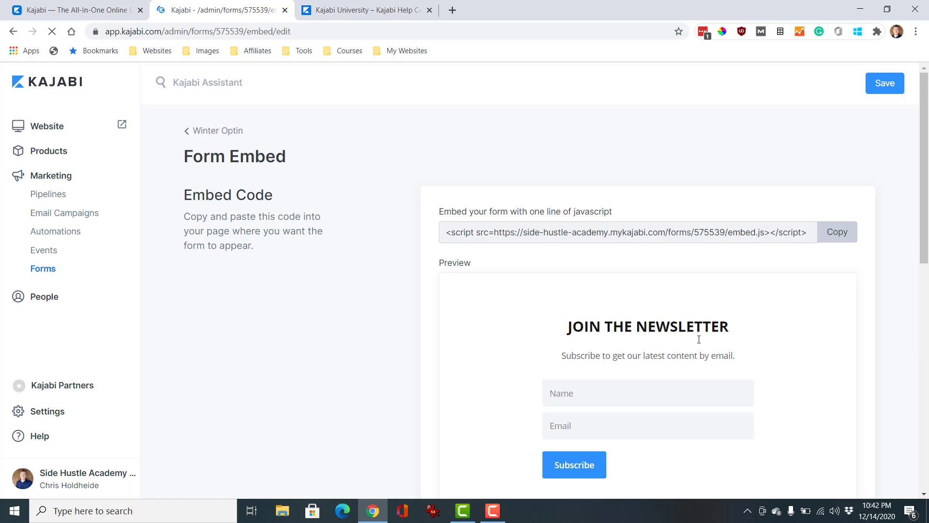
Open the Winter Optin form's embed settings and select its one-line JavaScript embed code
scroll(677, 329, down, 3)
scroll(605, 274, up, 2)
click(519, 176)
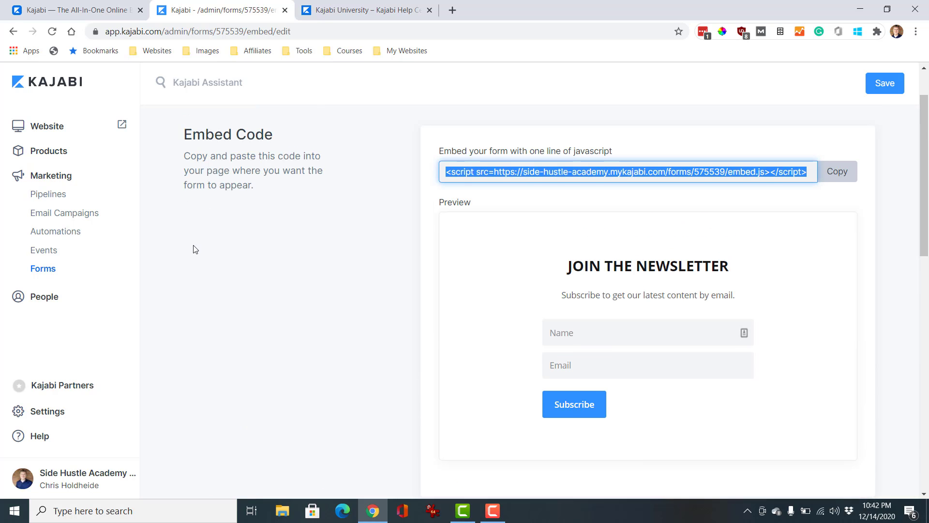
Examine the form embed's preview, title and subtitle text, button text, color settings and embed style
scroll(194, 254, down, 5)
scroll(281, 277, down, 5)
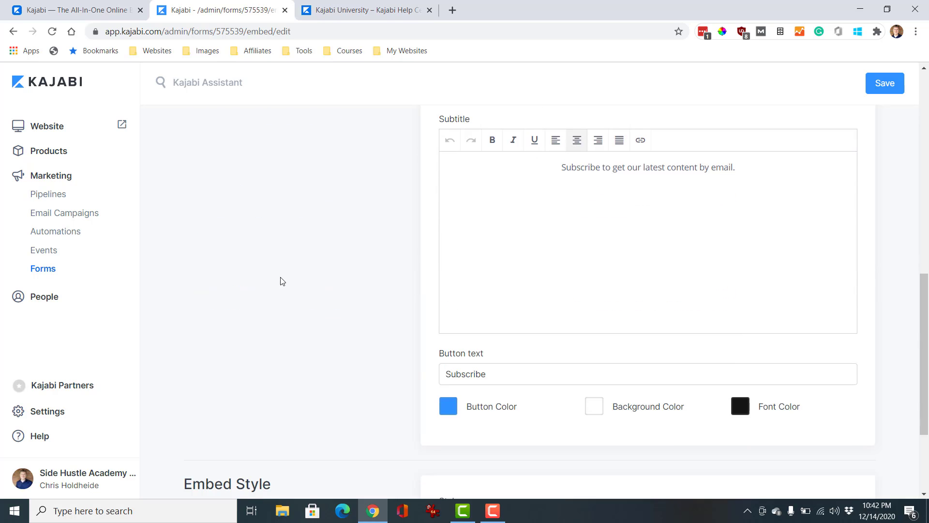
scroll(280, 285, up, 11)
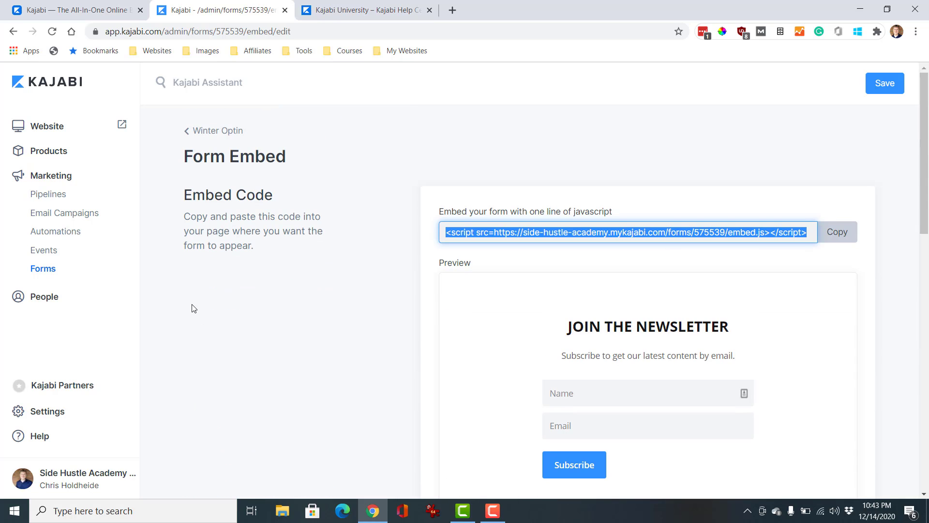
scroll(296, 323, down, 2)
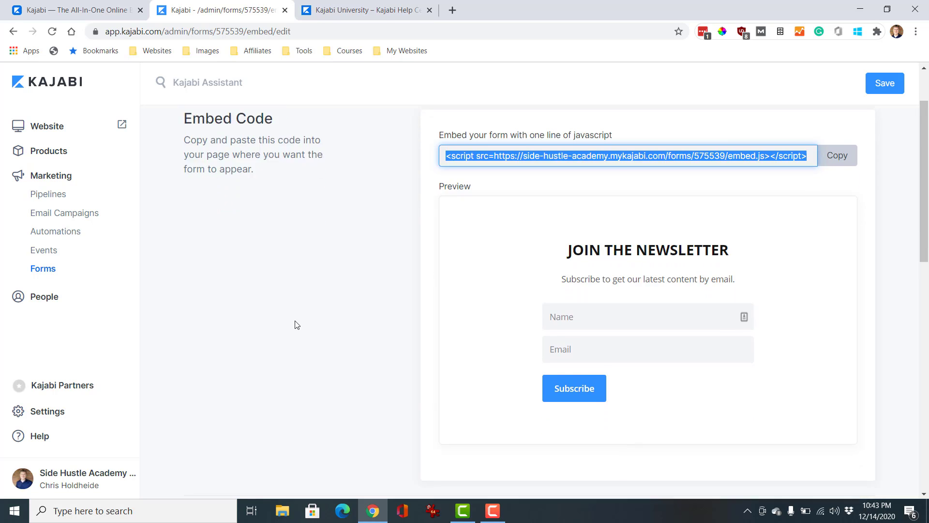
scroll(297, 317, up, 1)
scroll(300, 307, down, 6)
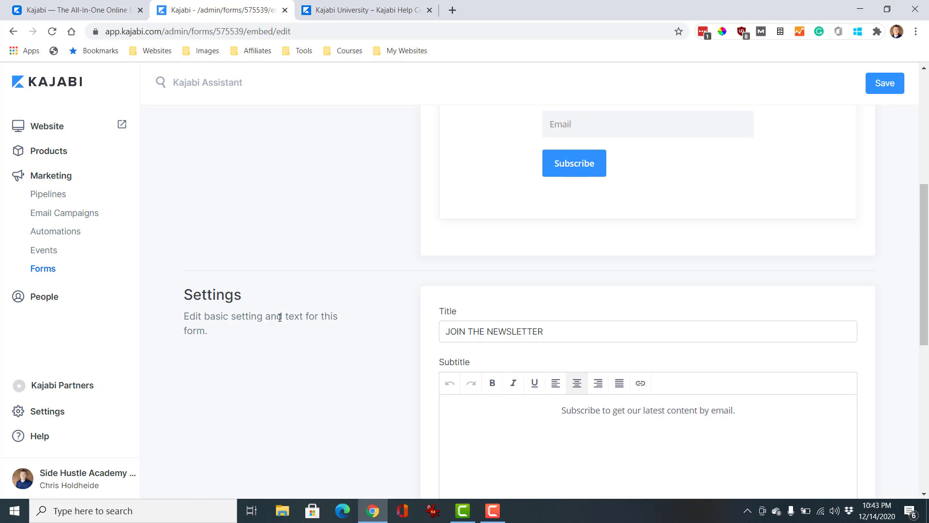
scroll(166, 216, up, 5)
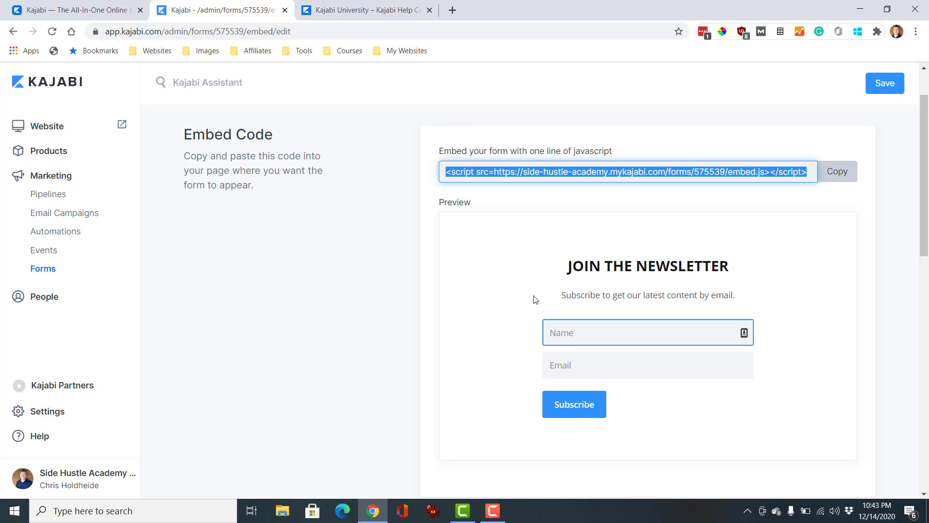
scroll(481, 338, down, 10)
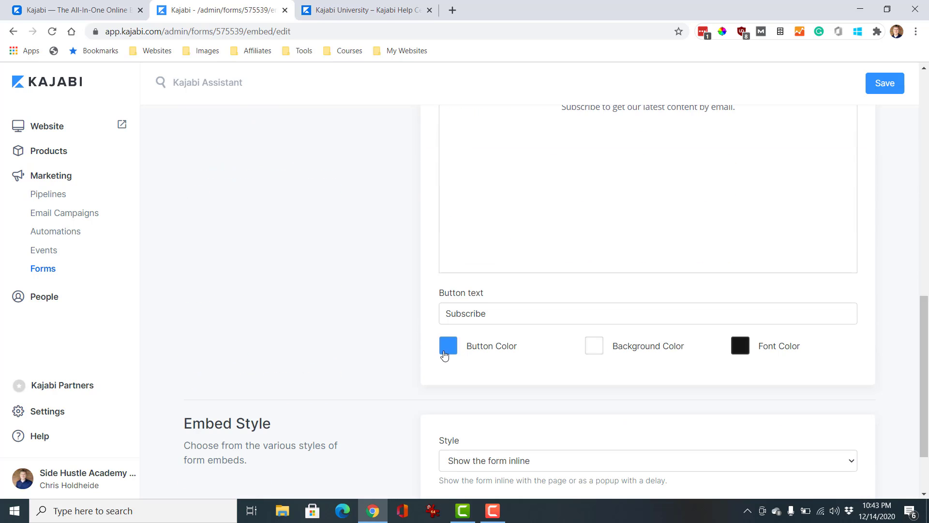
scroll(411, 382, down, 2)
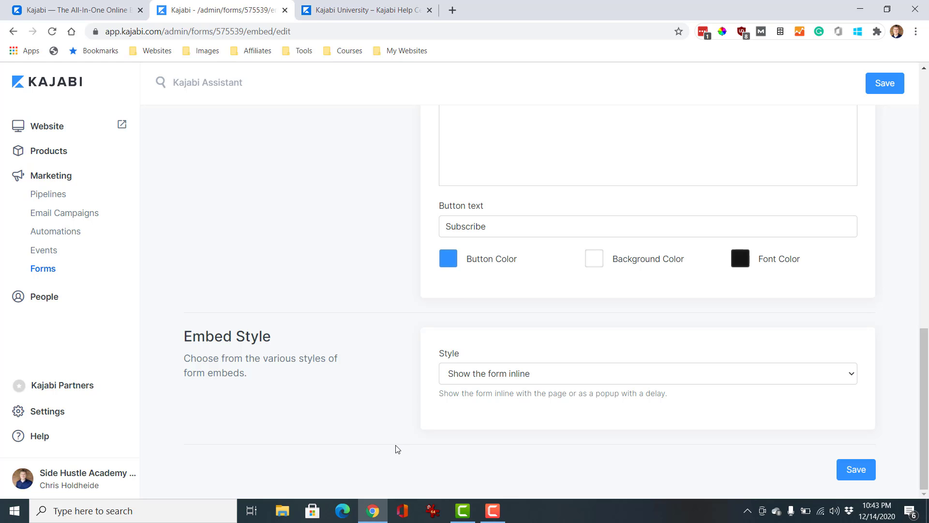
scroll(397, 449, up, 8)
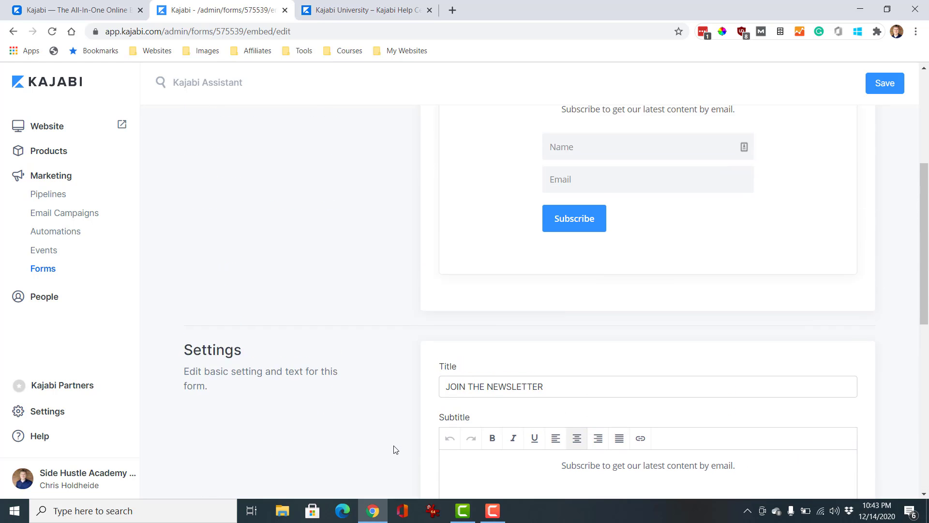
scroll(395, 449, up, 5)
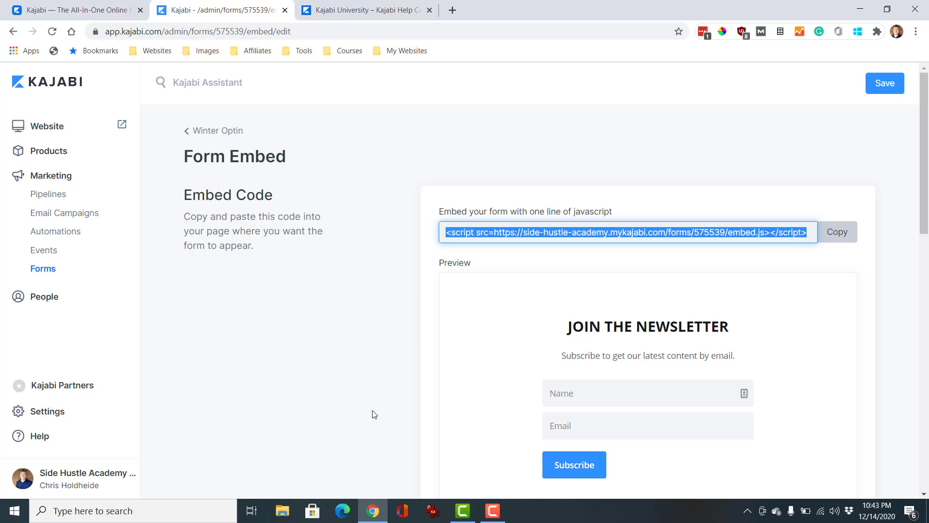
View the All People page, and examine the Membership Lifetime assessment's description, grading and language settings
click(38, 303)
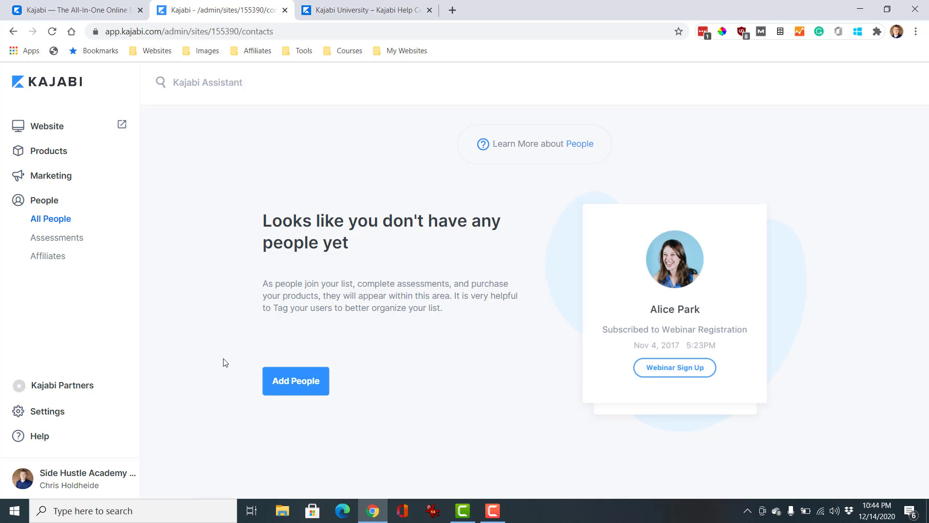
click(80, 246)
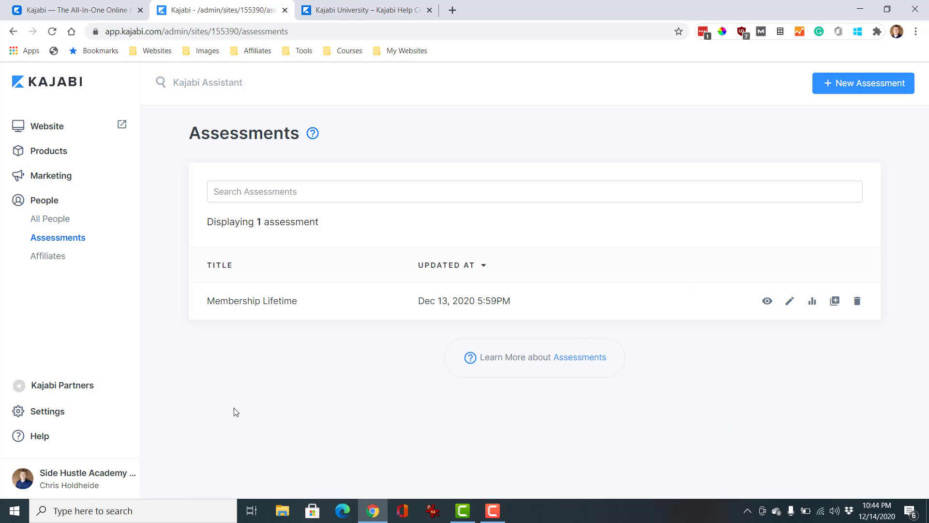
click(274, 306)
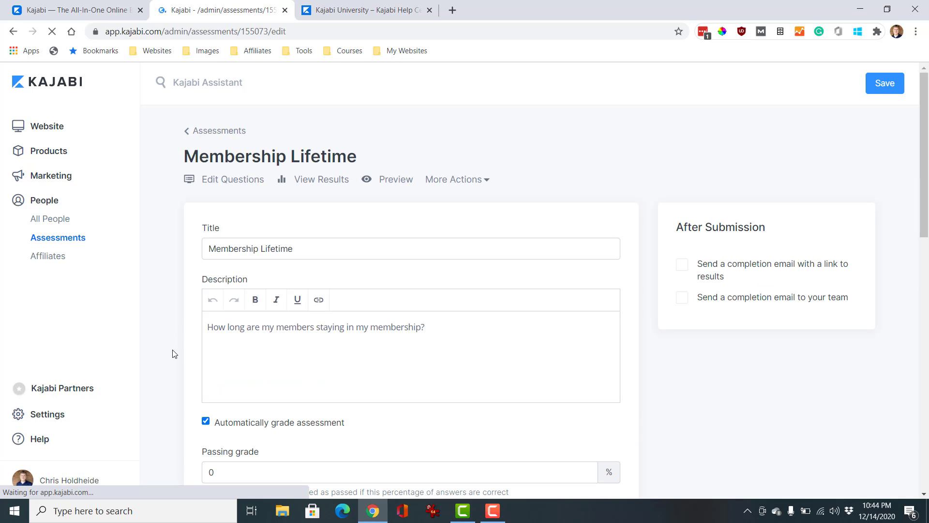
scroll(173, 354, down, 3)
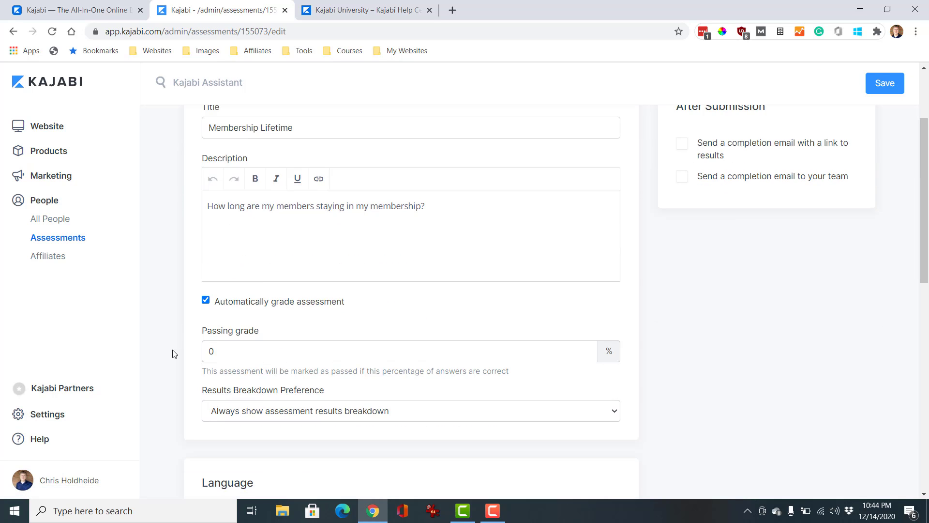
scroll(173, 353, down, 5)
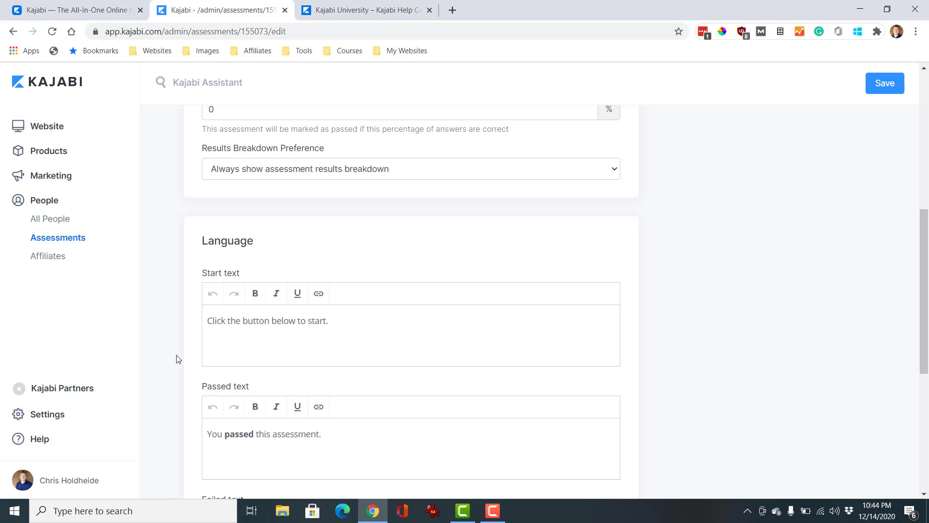
scroll(186, 409, up, 6)
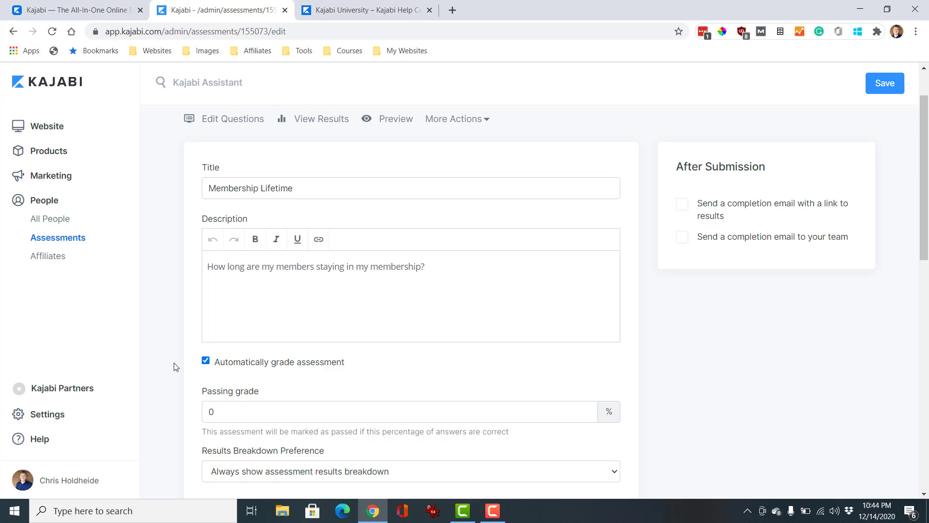
Preview the Membership Lifetime assessment and return to its settings
click(394, 119)
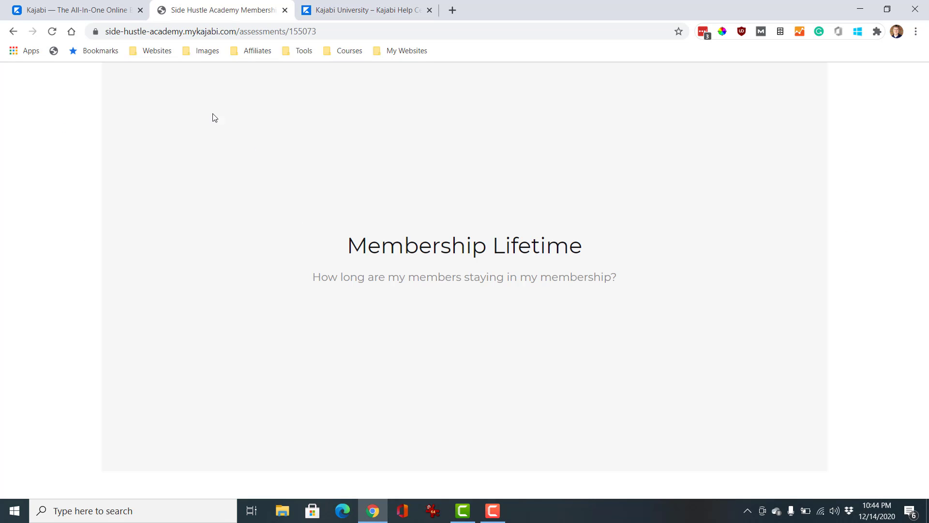
click(13, 32)
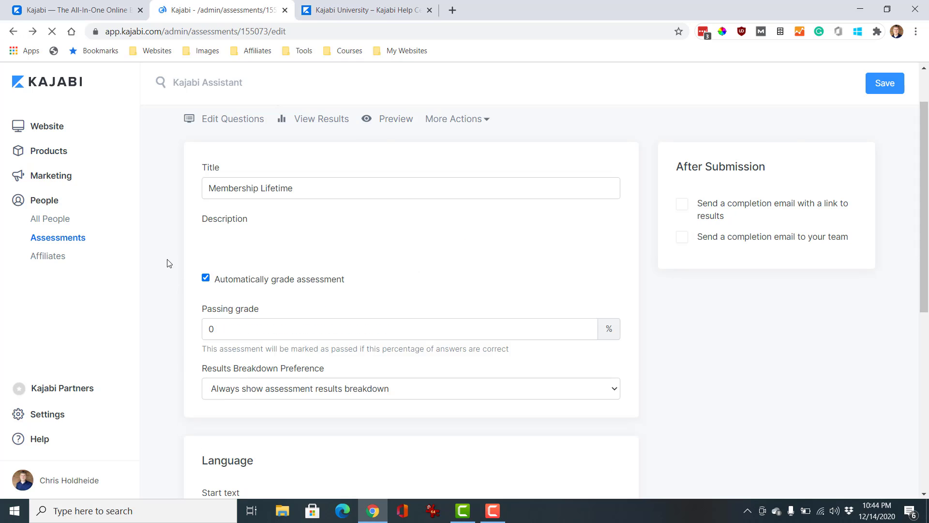
scroll(172, 289, down, 1)
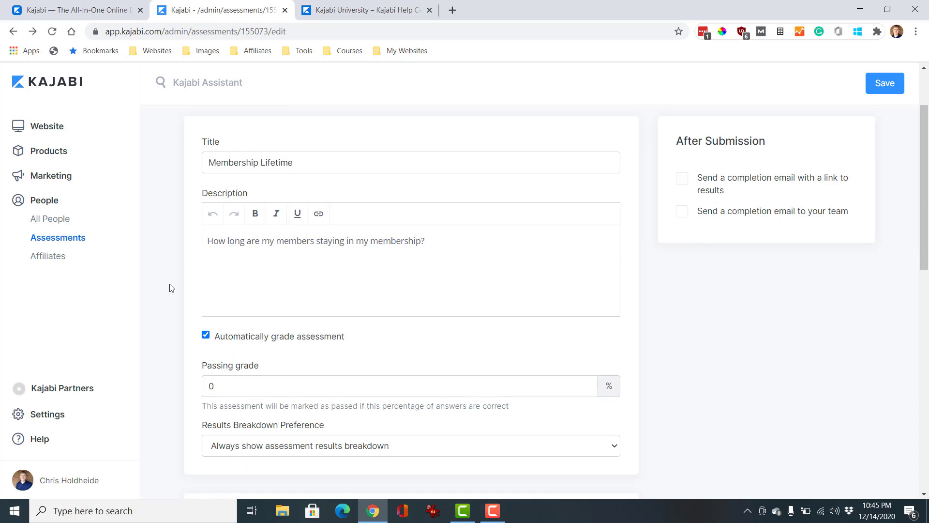
View the actions available for a new automation on the Membership Lifetime assessment and close the automation dialog without saving
scroll(170, 289, down, 12)
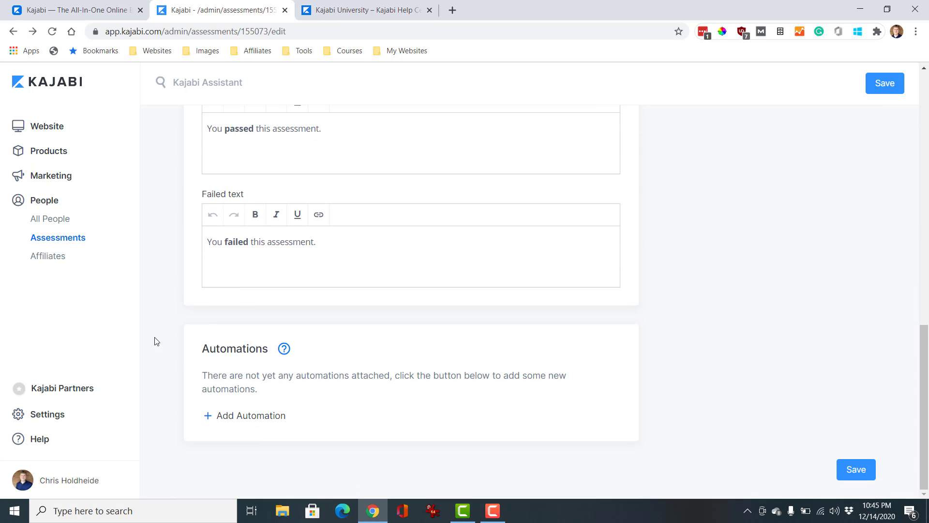
click(216, 417)
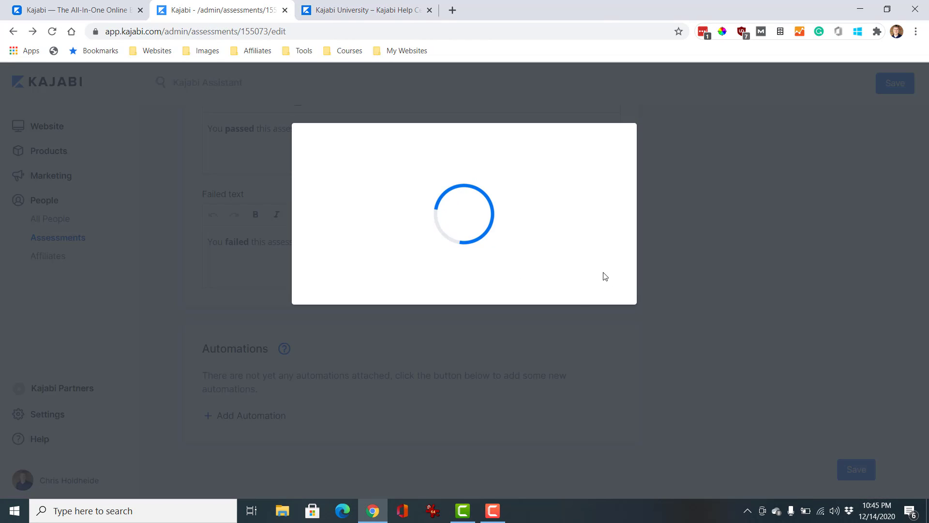
click(610, 300)
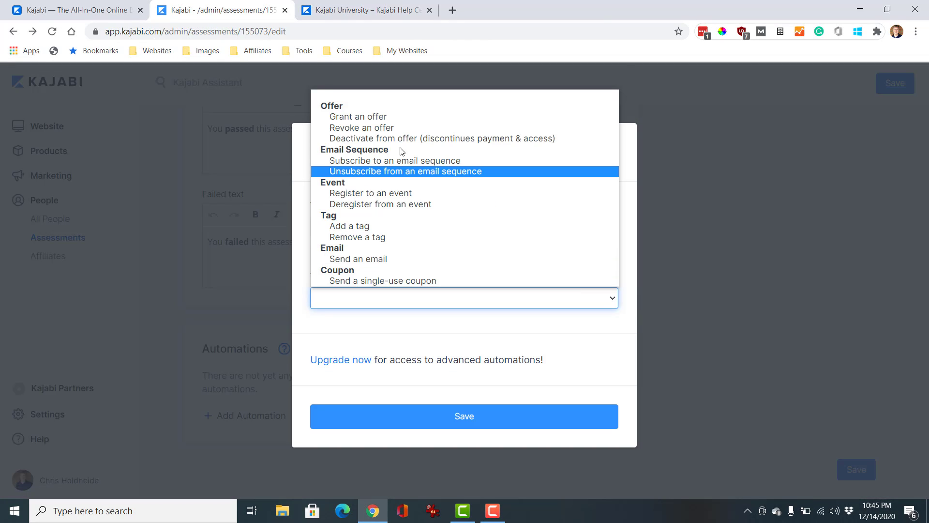
click(150, 242)
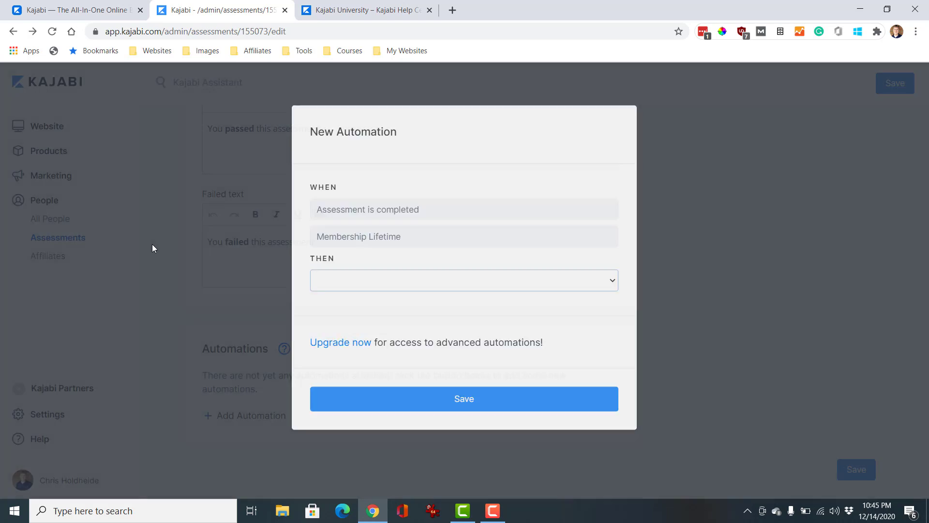
click(152, 245)
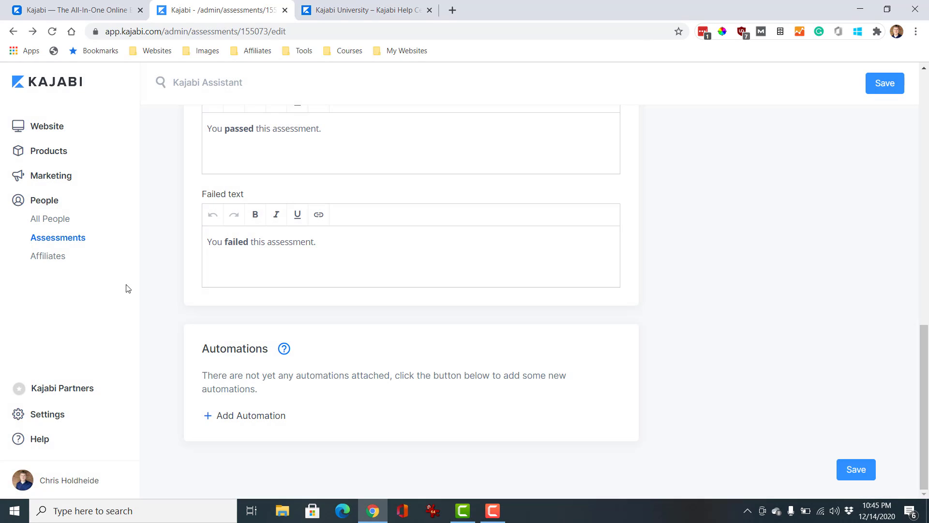
View the Affiliates page, and examine the payment integrations available in the site settings
click(56, 258)
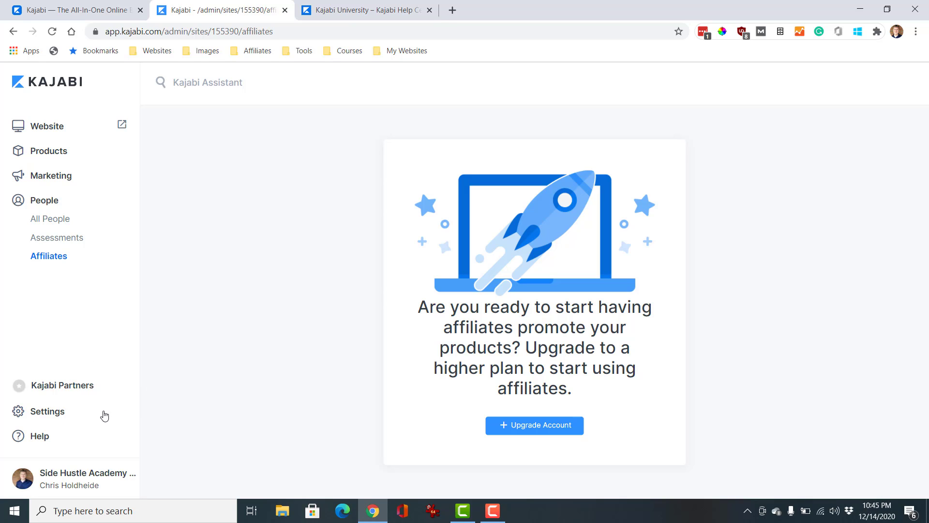
click(58, 413)
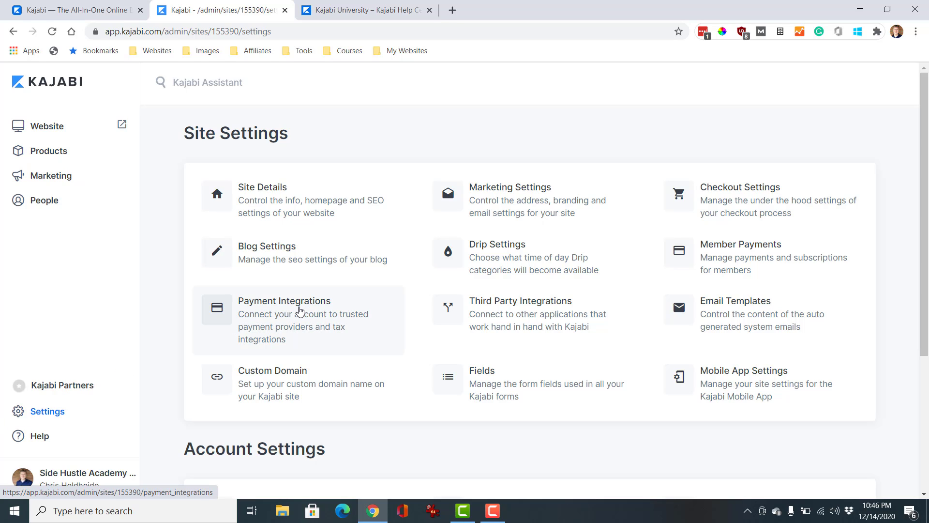
click(308, 334)
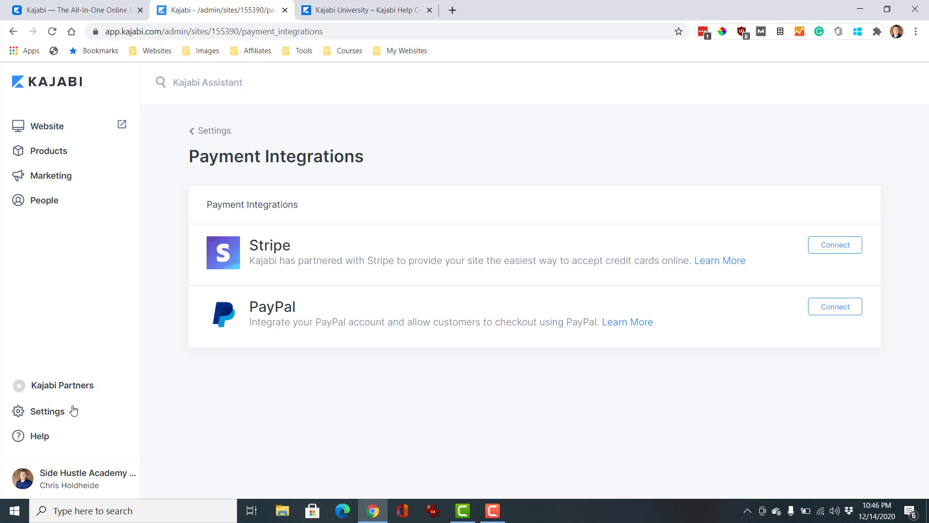
Open the Third Party Integrations in the site settings and examine the email, analytics and miscellaneous services offered
click(49, 412)
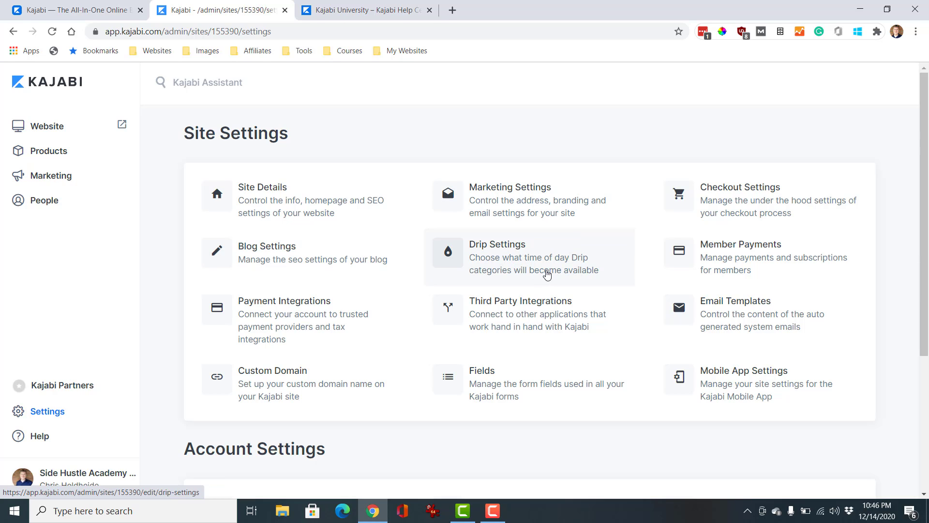
click(517, 321)
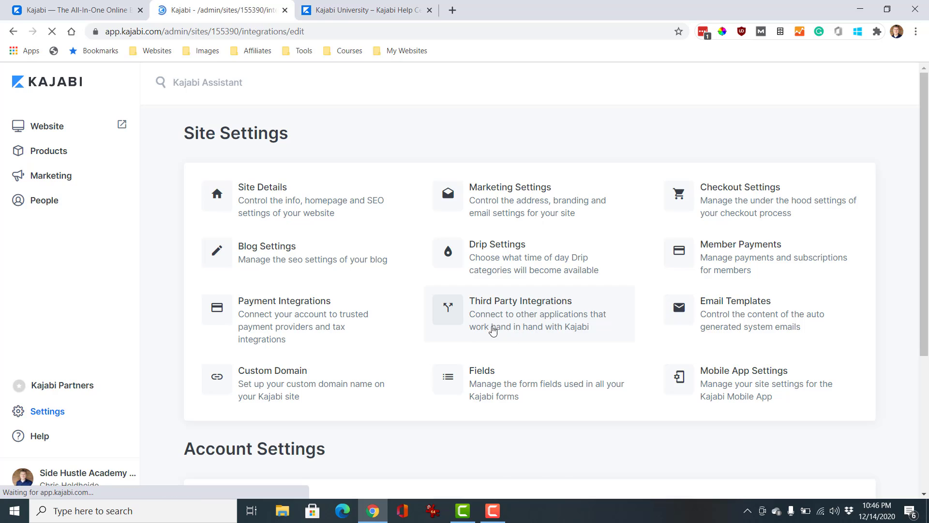
scroll(432, 329, down, 4)
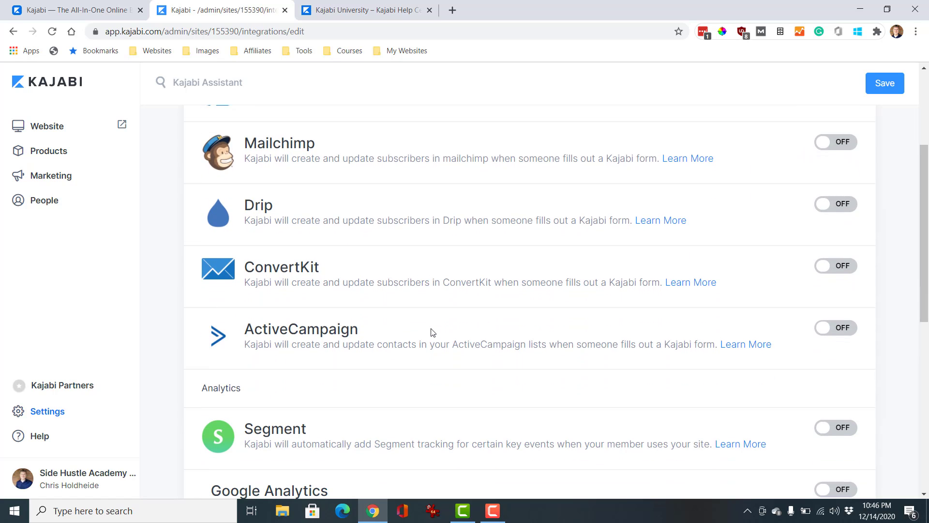
scroll(431, 330, up, 3)
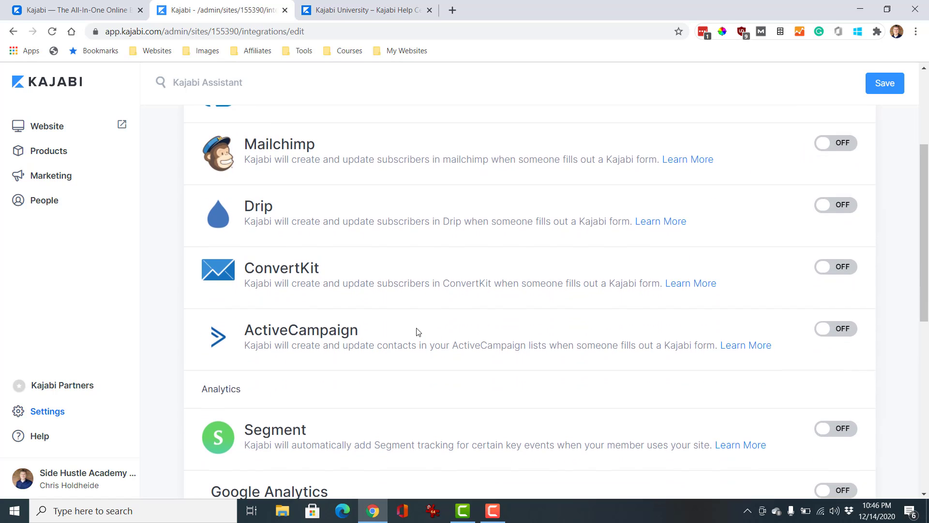
scroll(390, 294, down, 1)
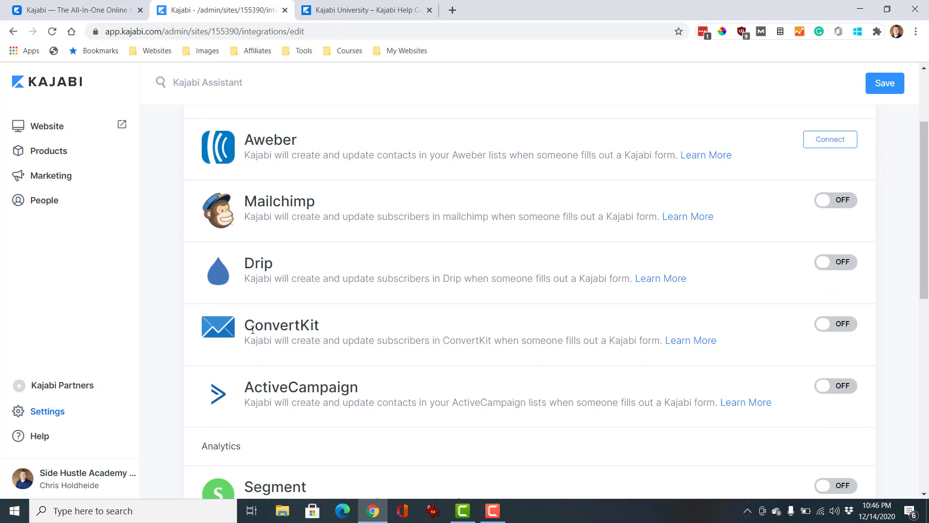
scroll(534, 317, down, 2)
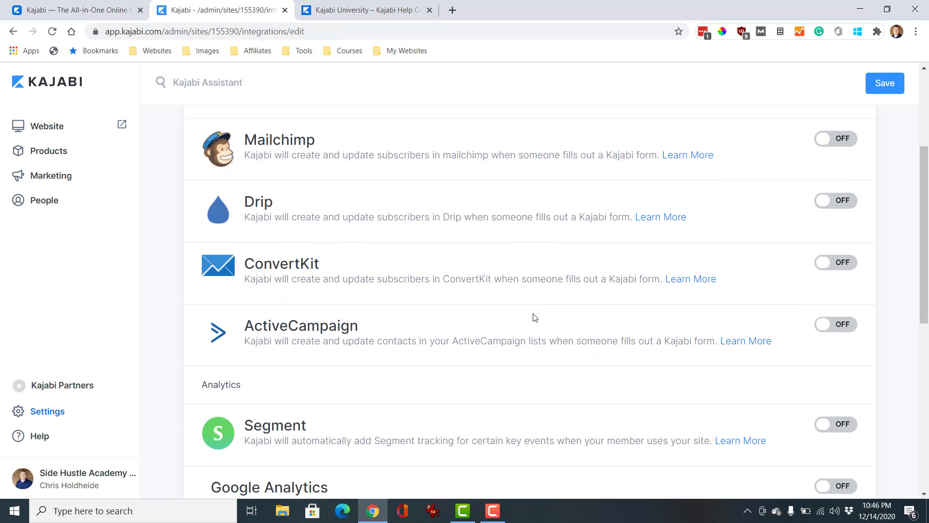
scroll(533, 317, up, 5)
scroll(291, 248, down, 6)
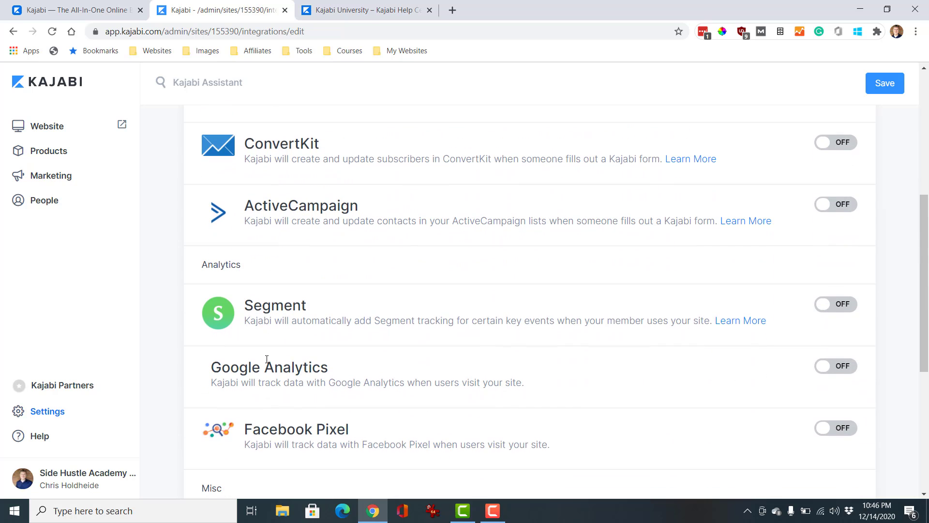
scroll(315, 431, down, 3)
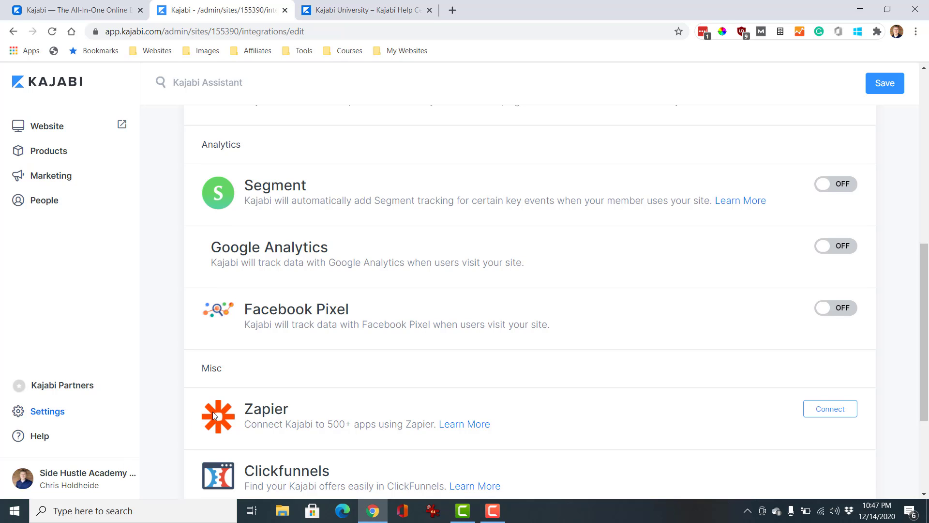
scroll(213, 412, up, 6)
scroll(204, 426, up, 2)
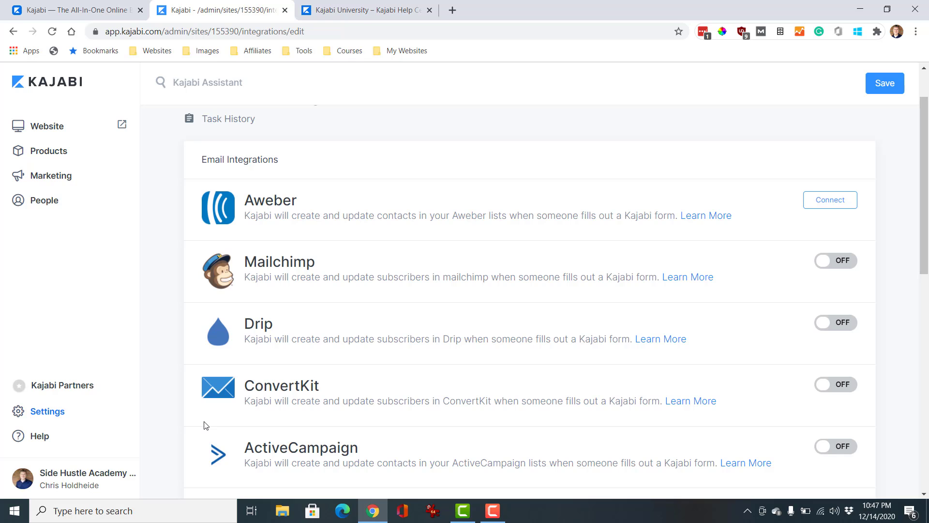
scroll(228, 406, up, 1)
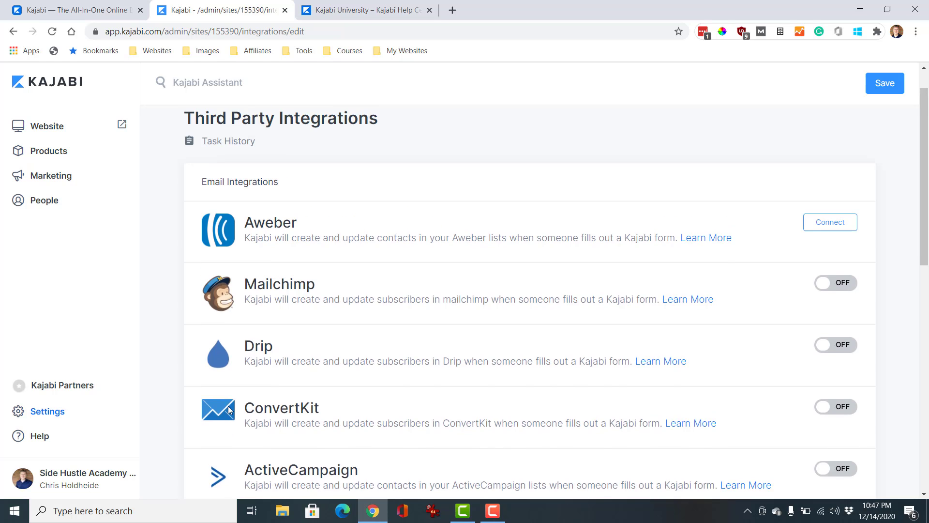
scroll(227, 405, down, 5)
scroll(251, 347, up, 2)
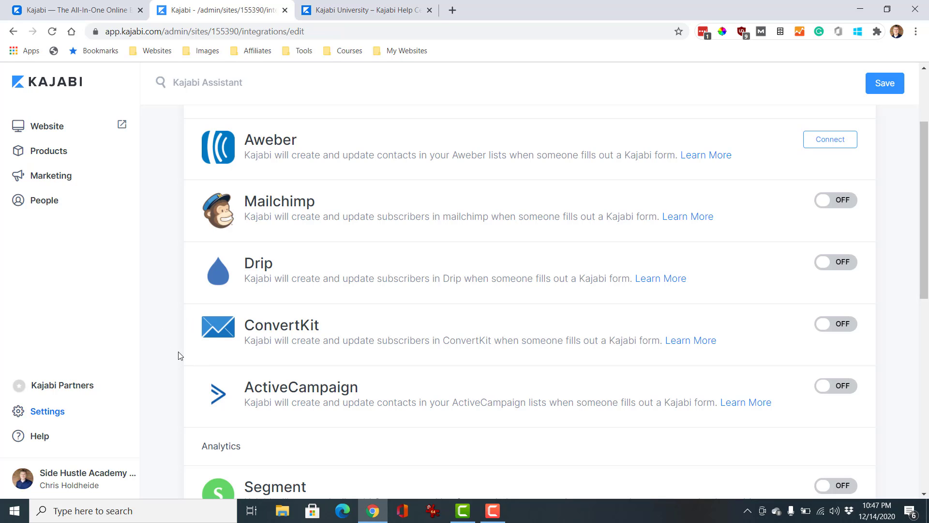
Open the Email Templates in the site settings and review the full list of system emails and their purposes
click(35, 413)
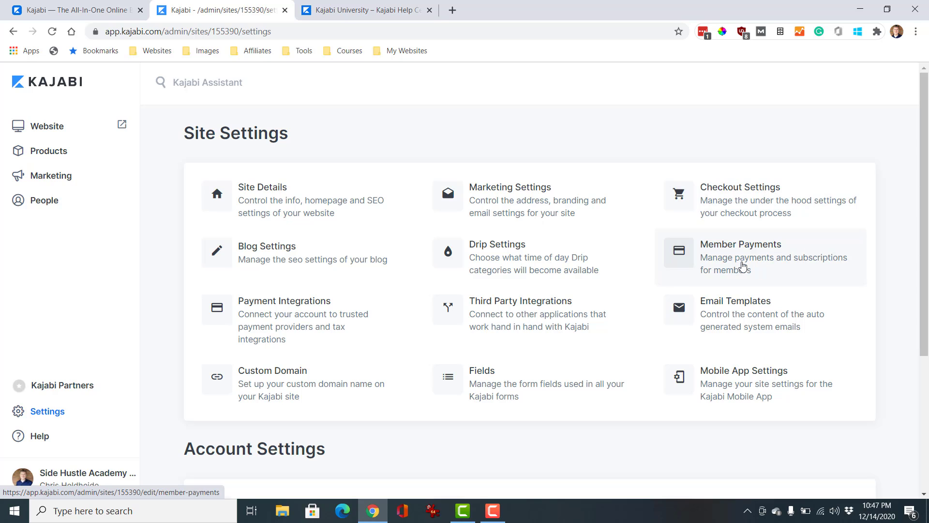
click(734, 315)
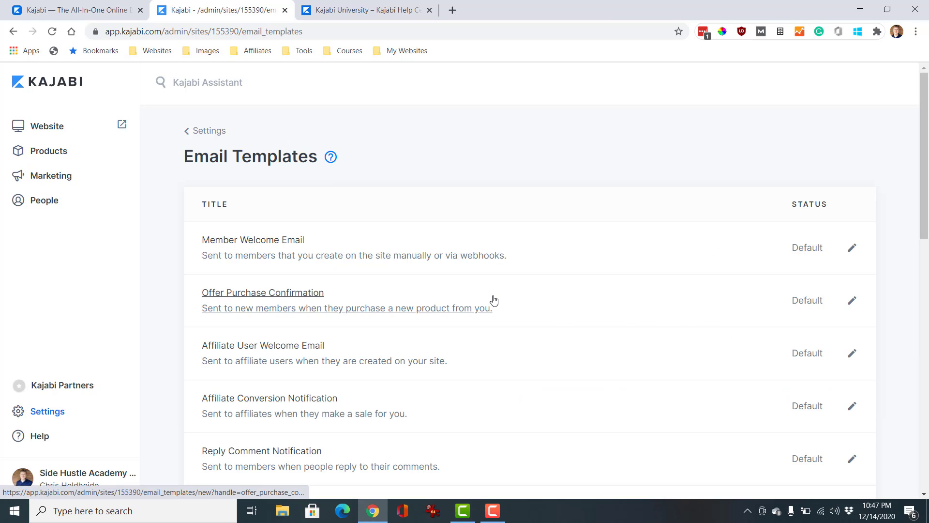
scroll(400, 272, down, 4)
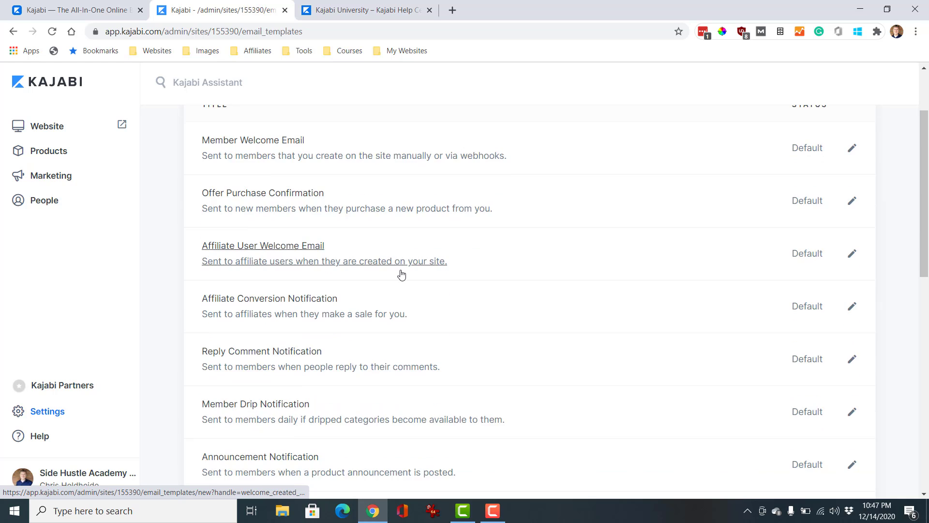
scroll(401, 274, down, 7)
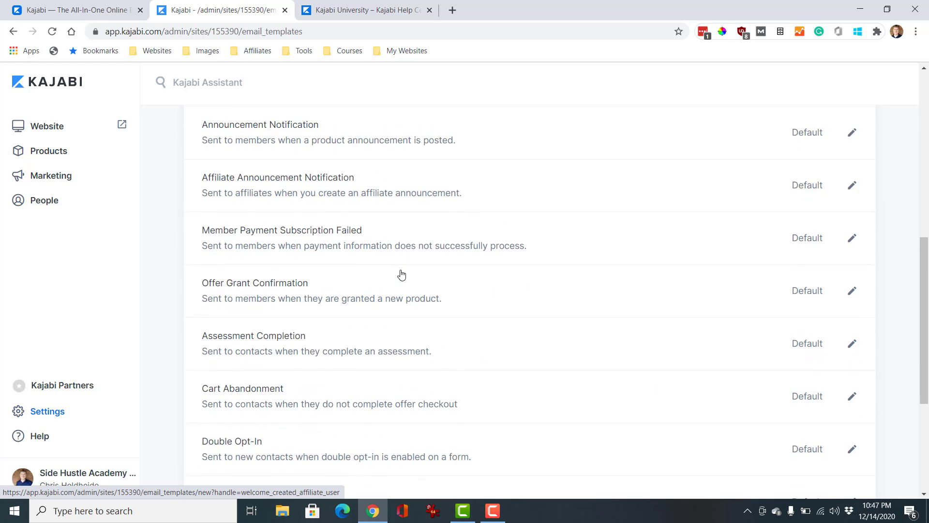
scroll(387, 276, down, 1)
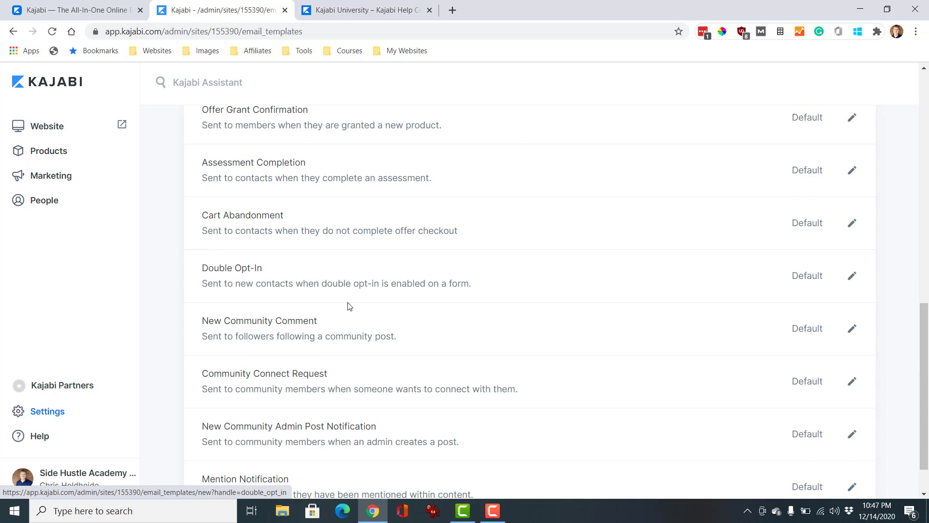
scroll(405, 369, down, 1)
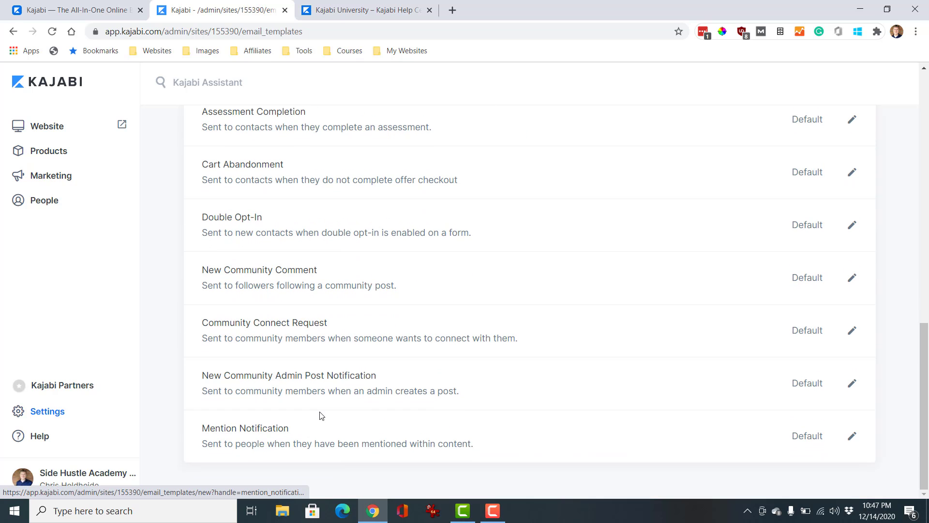
scroll(315, 402, up, 1)
scroll(290, 327, up, 1)
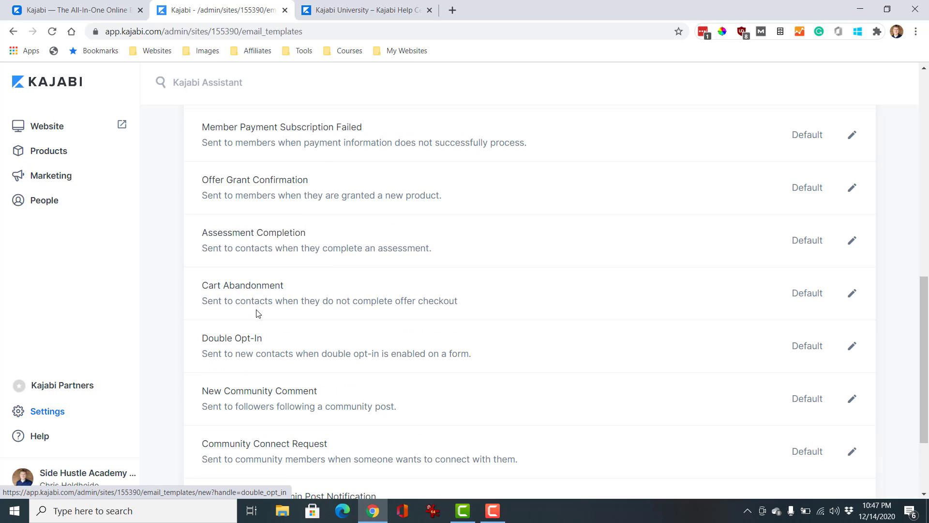
scroll(257, 297, up, 1)
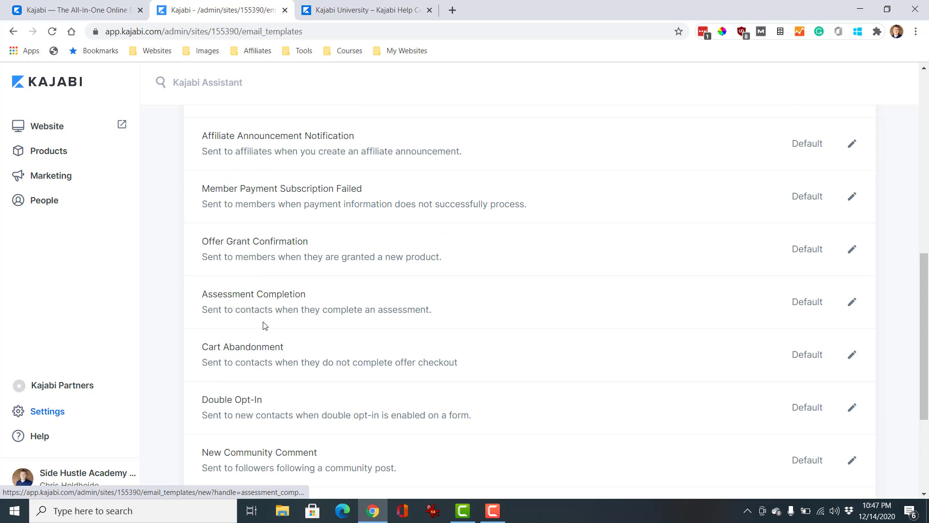
scroll(262, 319, up, 2)
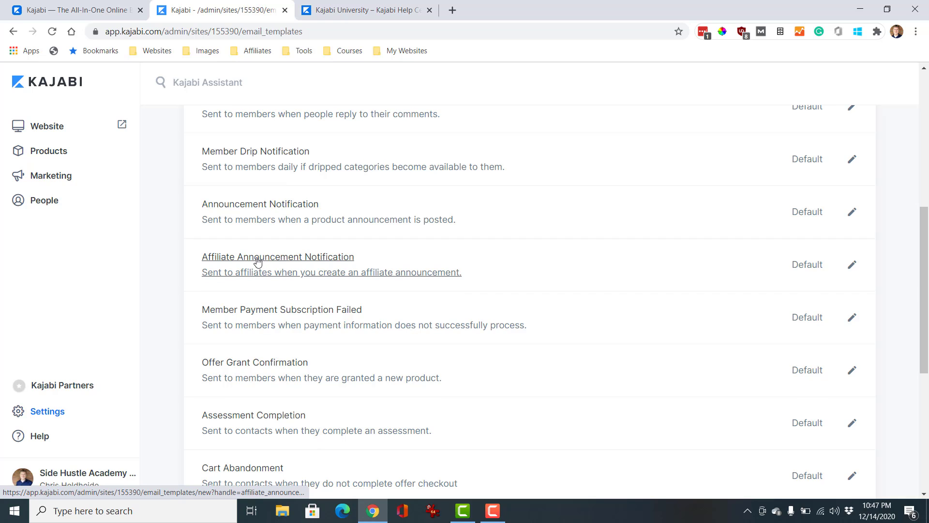
scroll(264, 251, up, 2)
scroll(256, 329, up, 3)
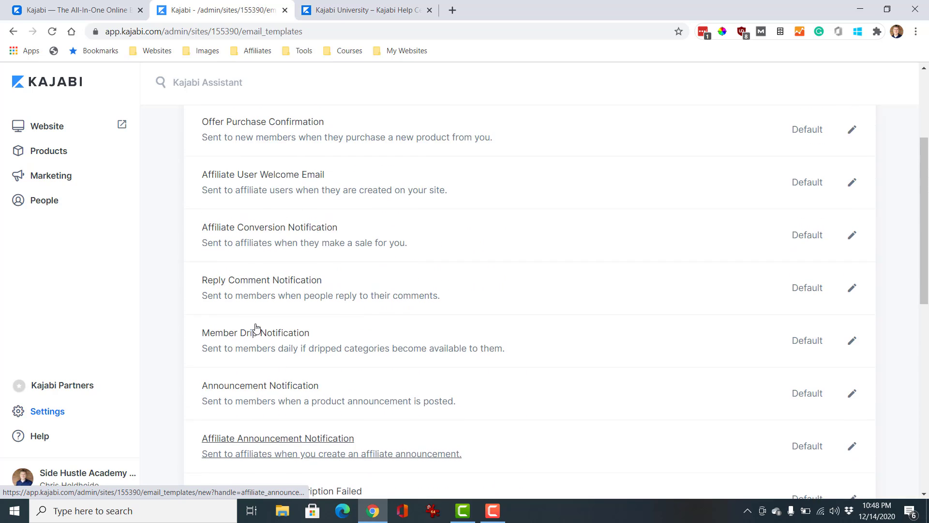
scroll(271, 339, up, 1)
scroll(277, 360, up, 1)
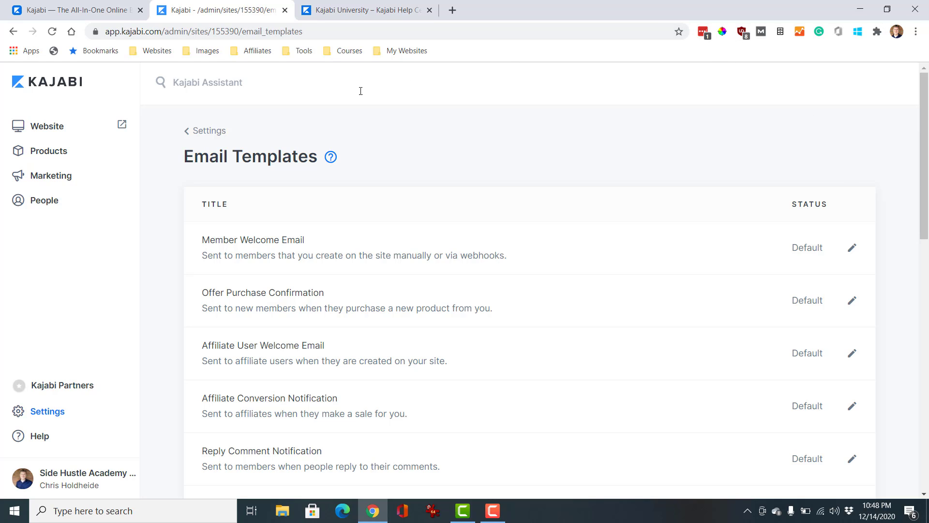
Open the Mobile App Settings from the site settings and examine the mobile icon upload and app color options
click(219, 138)
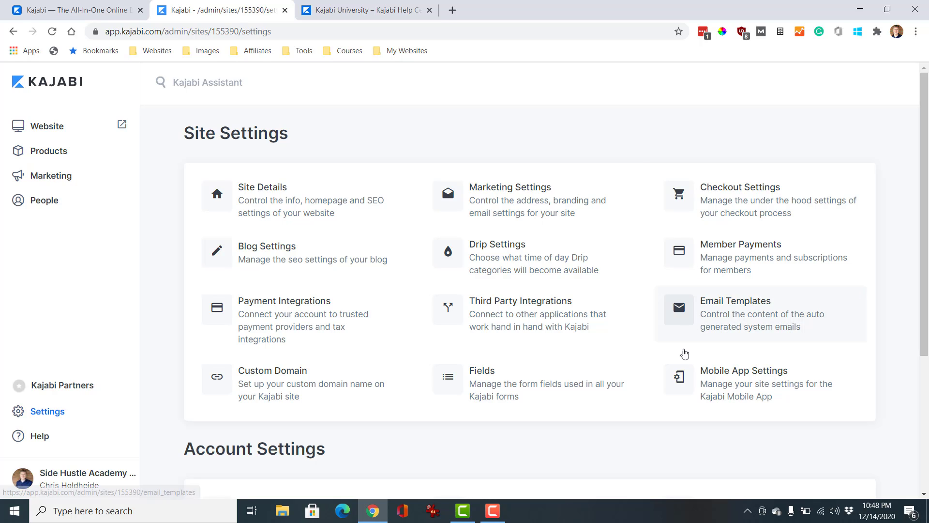
click(753, 372)
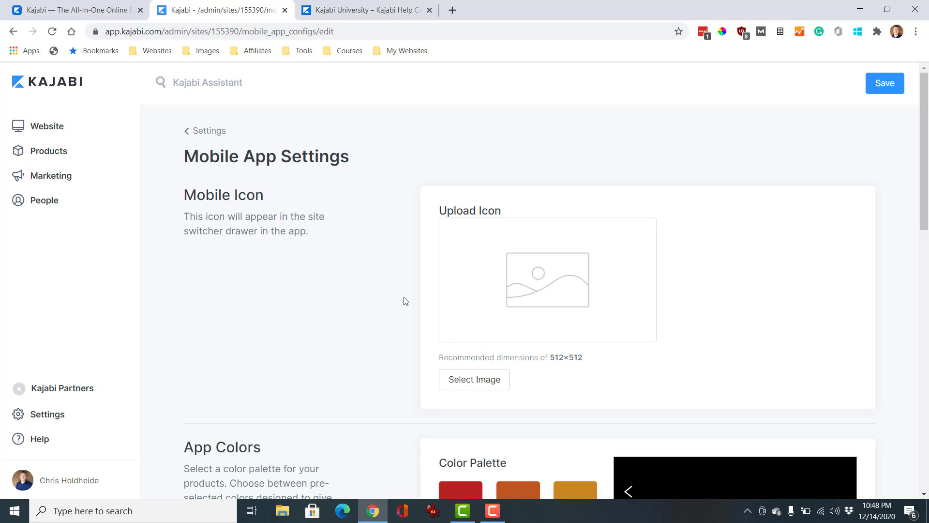
scroll(405, 301, down, 3)
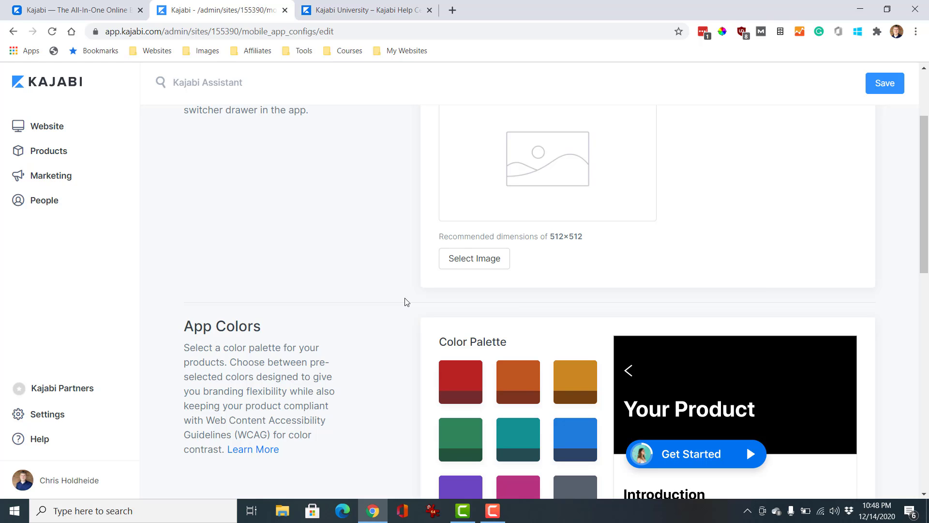
scroll(405, 300, down, 5)
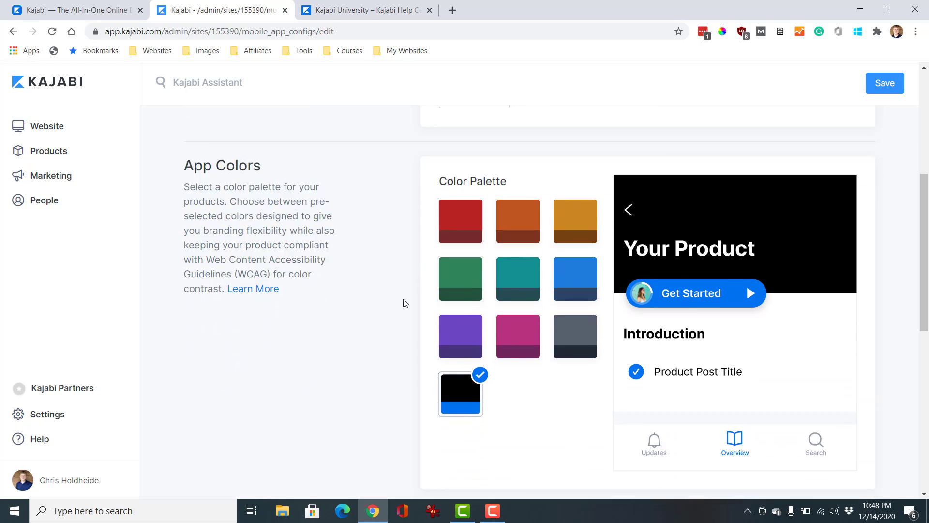
scroll(406, 303, up, 7)
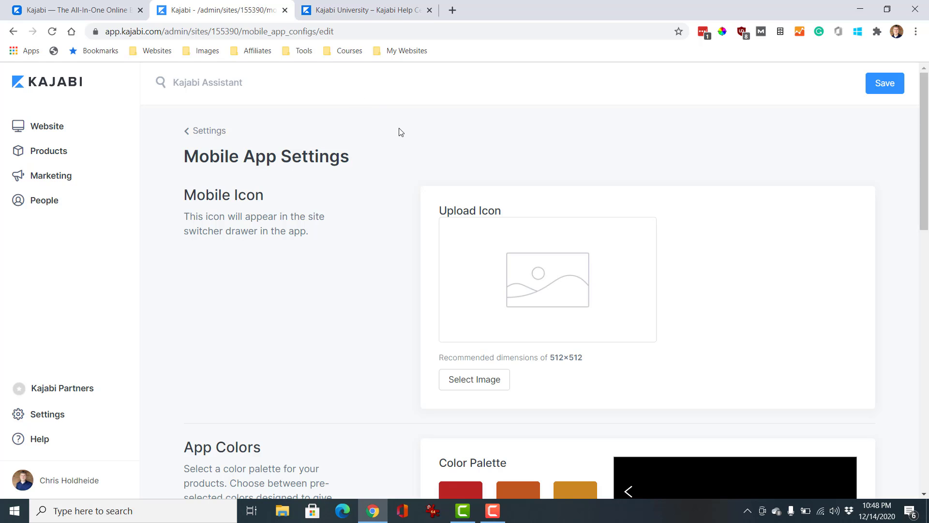
scroll(381, 230, down, 3)
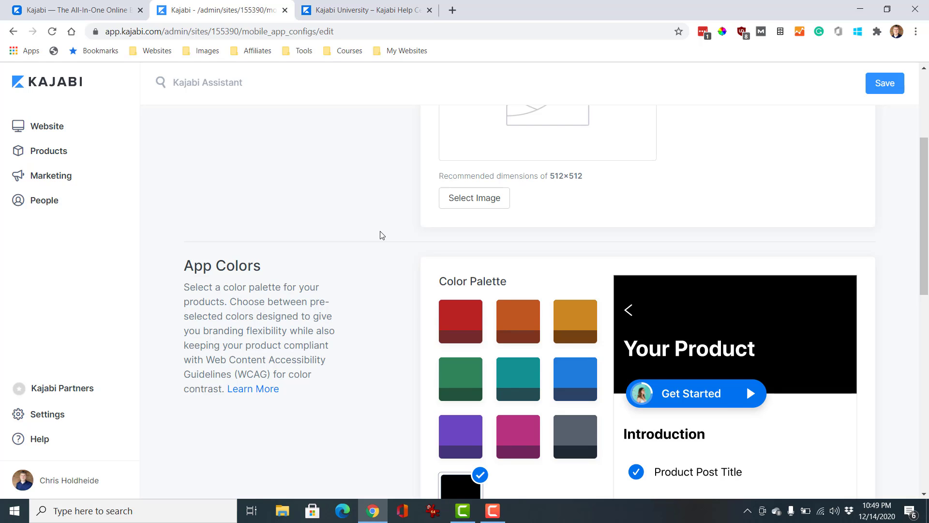
scroll(387, 237, down, 3)
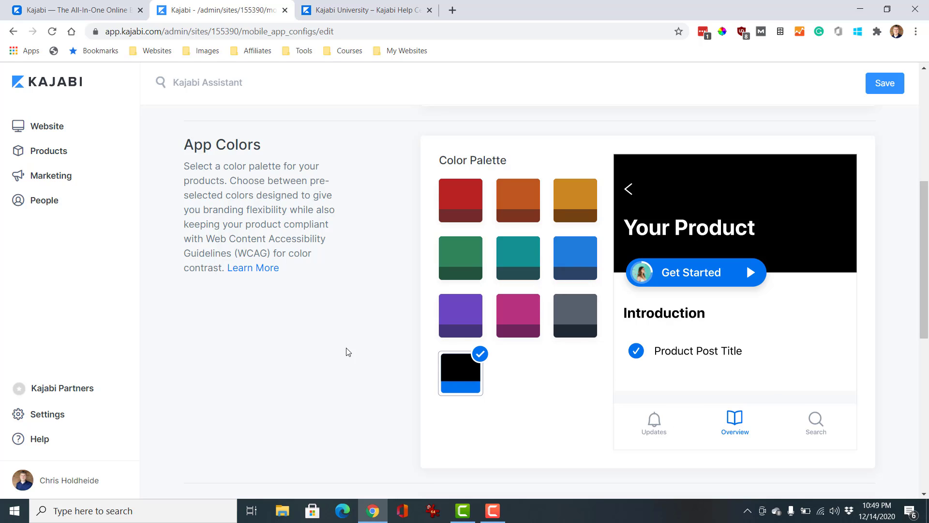
Try the orange color palette for the mobile app's product preview, and switch it to the blue palette
scroll(346, 352, up, 1)
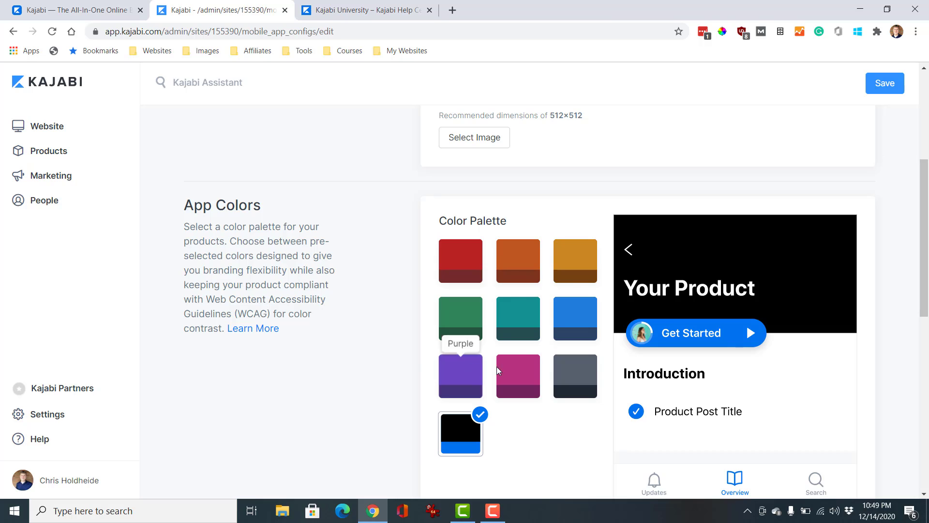
click(527, 271)
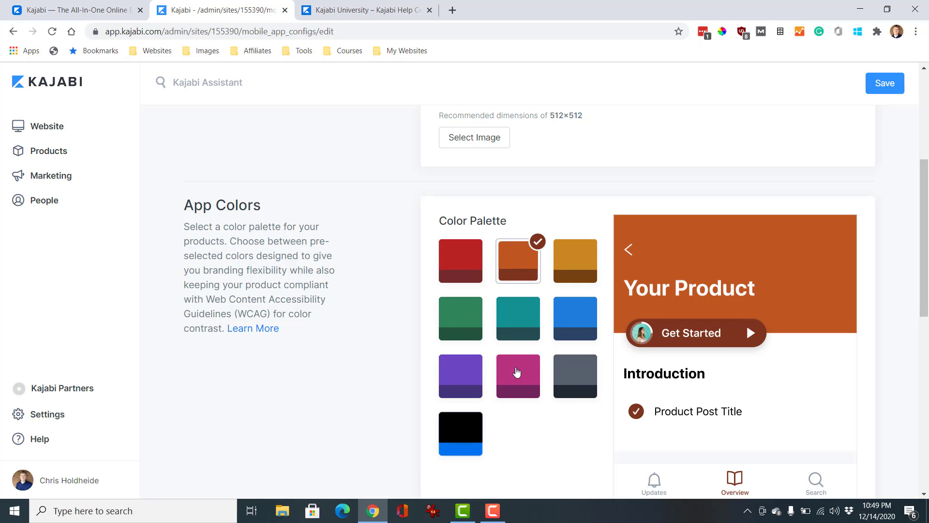
click(570, 334)
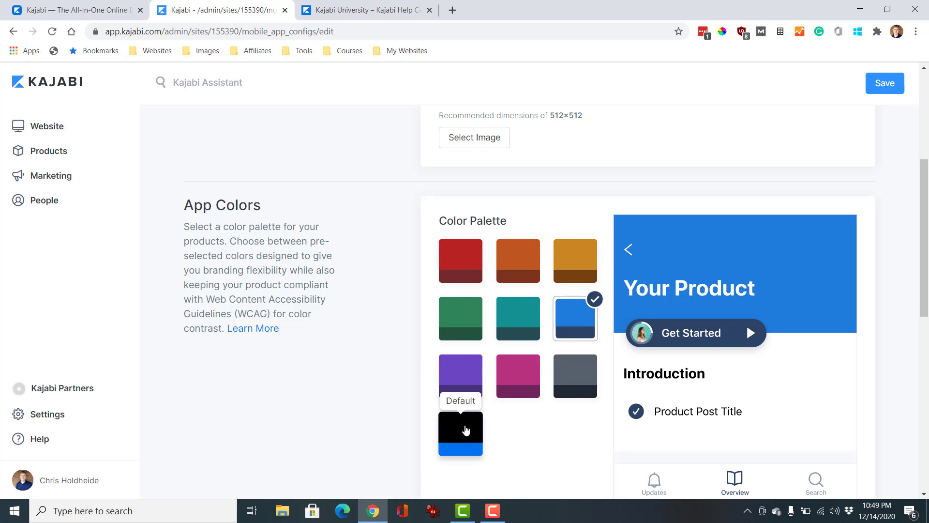
Select the Default black-and-blue color palette for the mobile app and review the Kajabi App Promotion options
click(467, 429)
scroll(475, 387, down, 4)
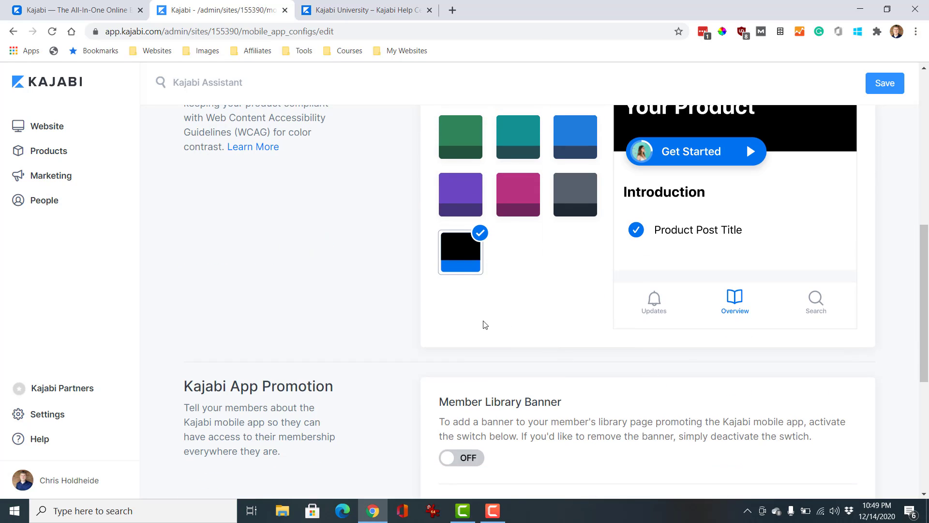
scroll(476, 324, up, 3)
scroll(370, 302, down, 5)
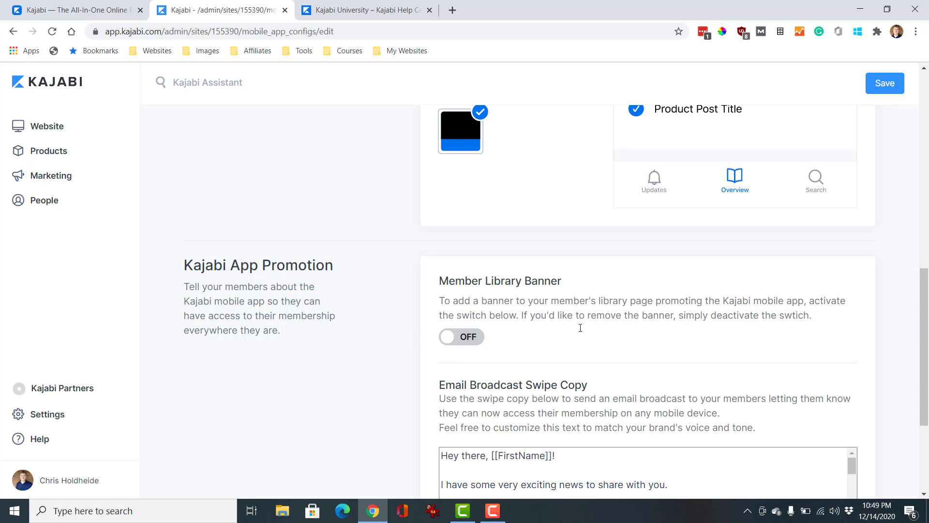
scroll(324, 336, down, 3)
scroll(361, 332, up, 6)
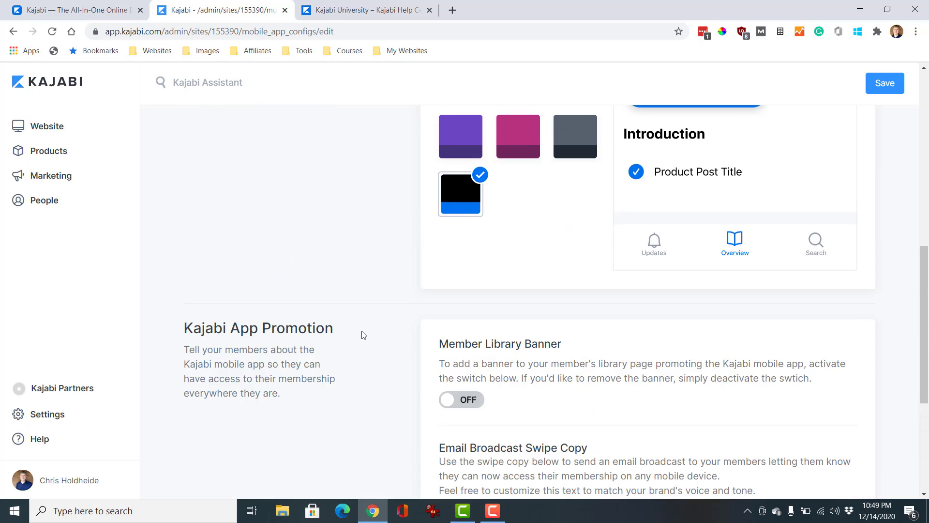
scroll(390, 319, up, 6)
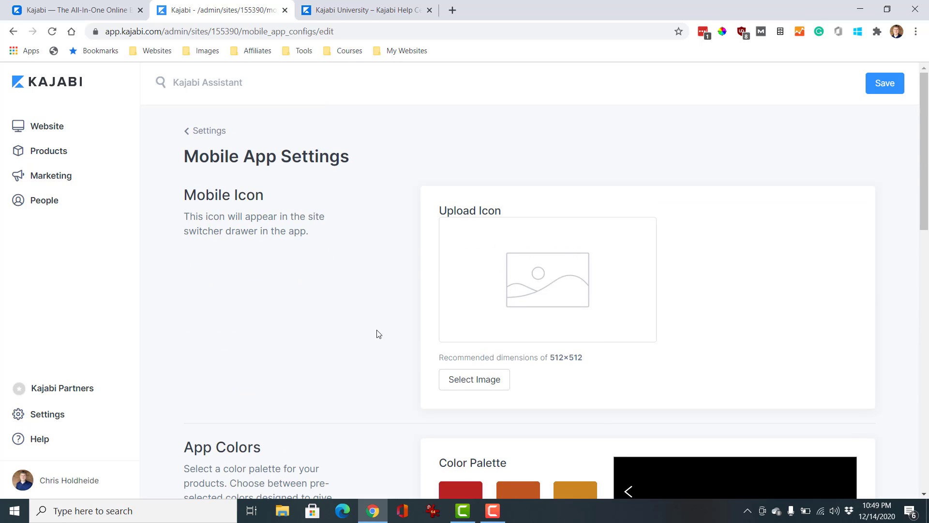
scroll(387, 337, down, 5)
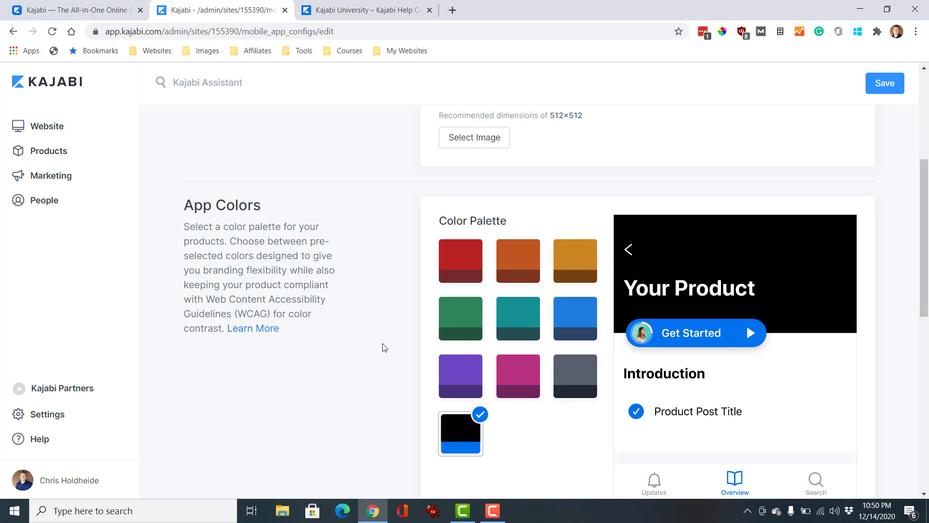
scroll(385, 347, up, 5)
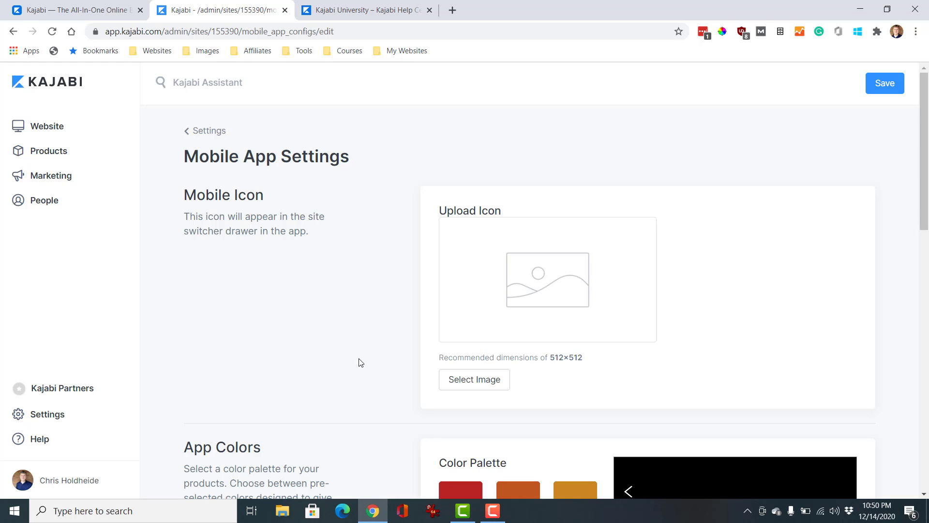
Switch to the public Kajabi website, open its pricing page and examine the Basic, Growth and Pro plans
click(80, 14)
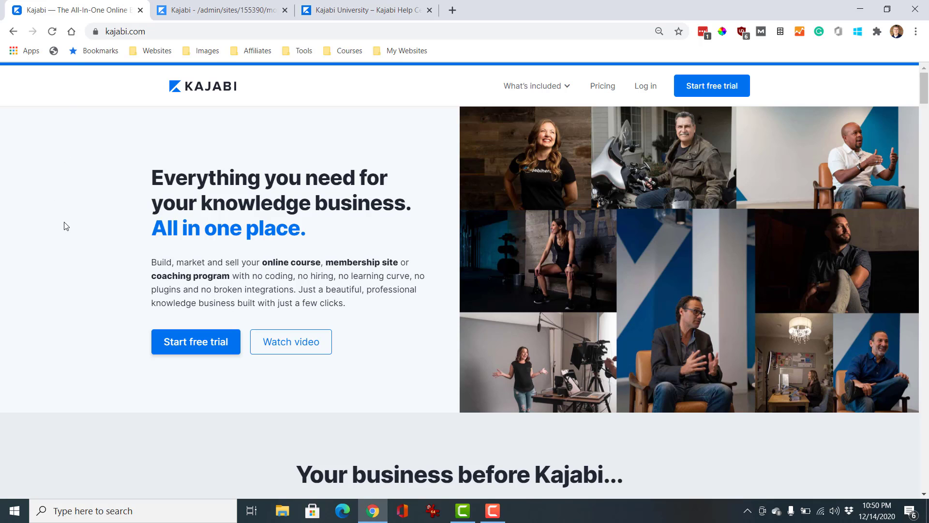
scroll(66, 246, down, 4)
scroll(67, 248, up, 4)
click(603, 89)
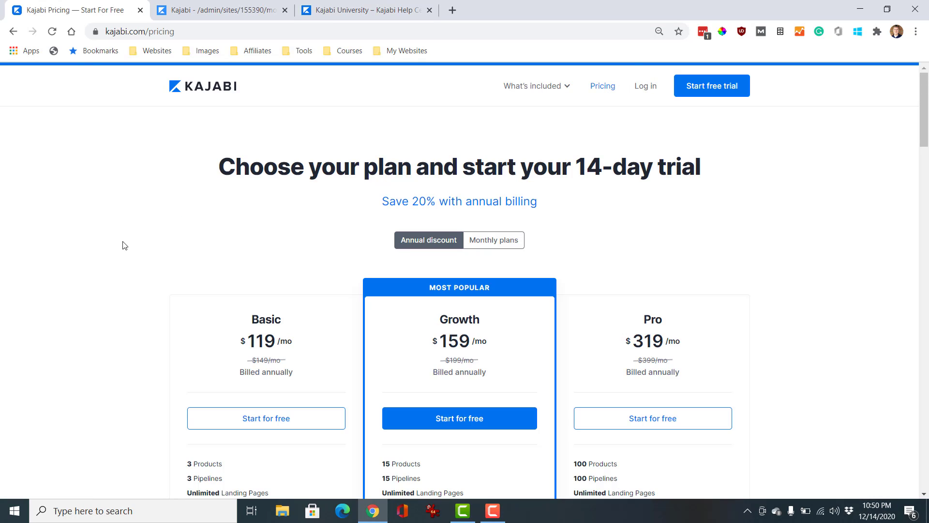
scroll(121, 247, down, 2)
scroll(107, 259, down, 1)
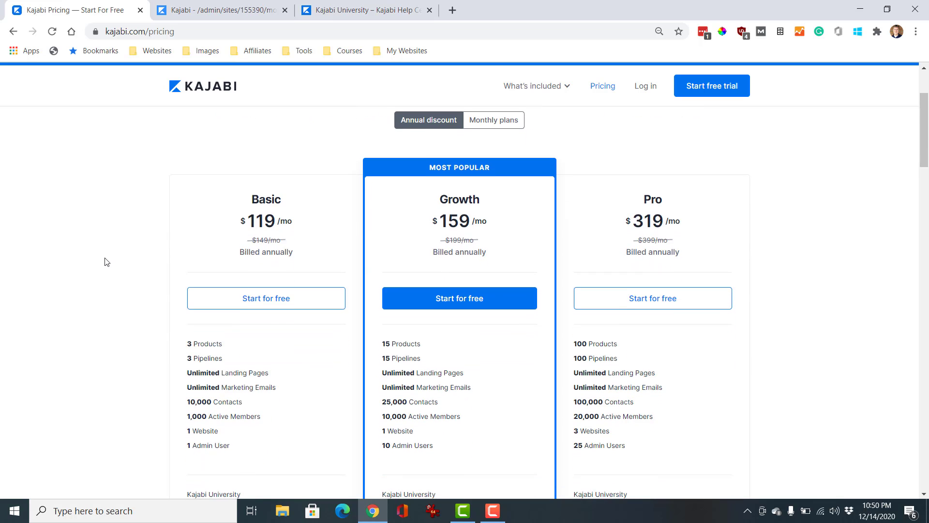
Show the monthly plan prices for comparison, and return to the annual discount prices
scroll(104, 261, up, 2)
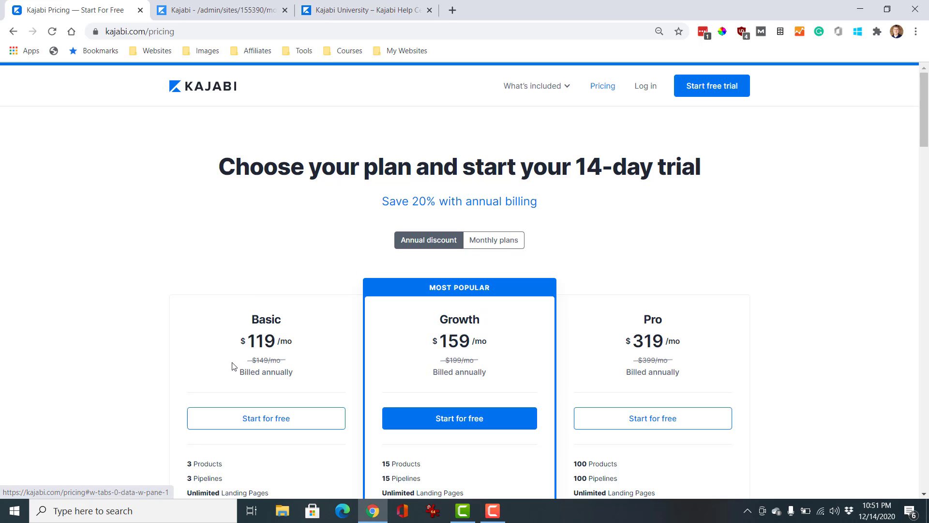
click(509, 239)
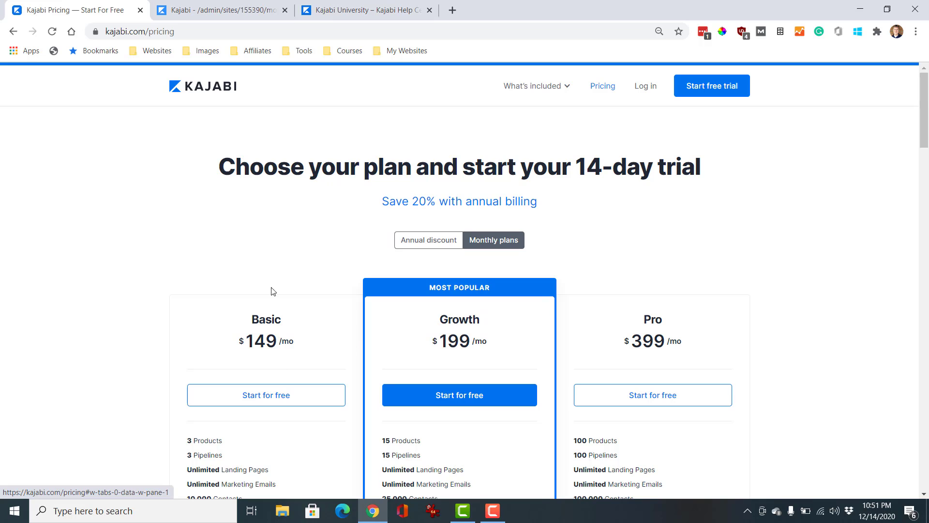
click(408, 242)
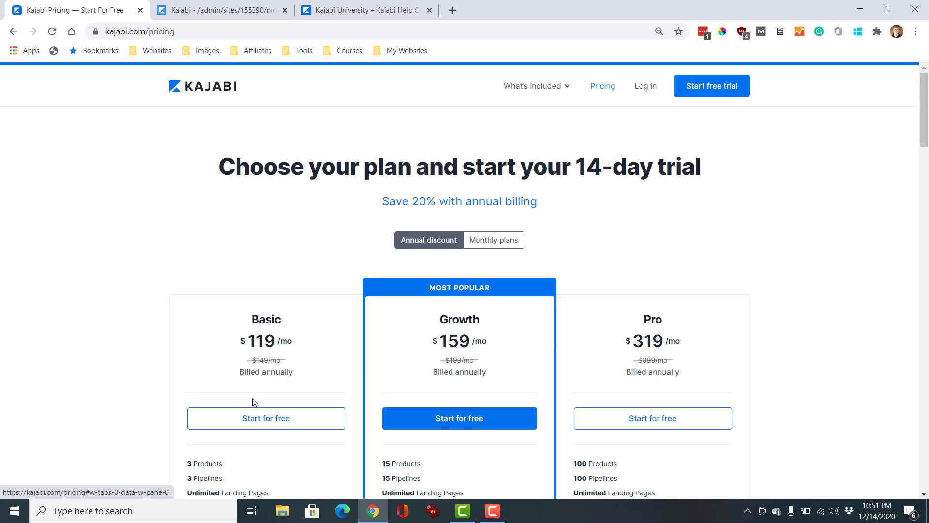
Compare the product, contact, member and admin user limits and the included features across the Basic, Growth and Pro plans
scroll(254, 401, down, 2)
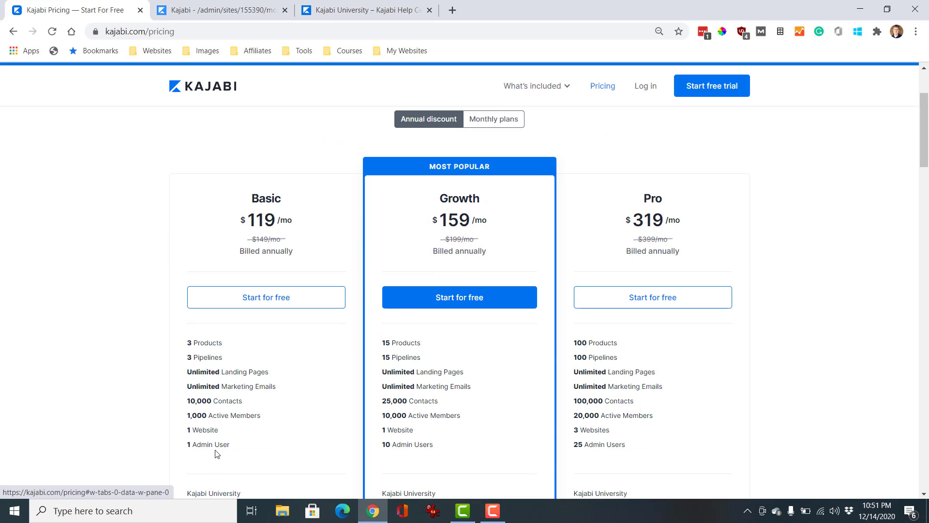
scroll(297, 390, down, 1)
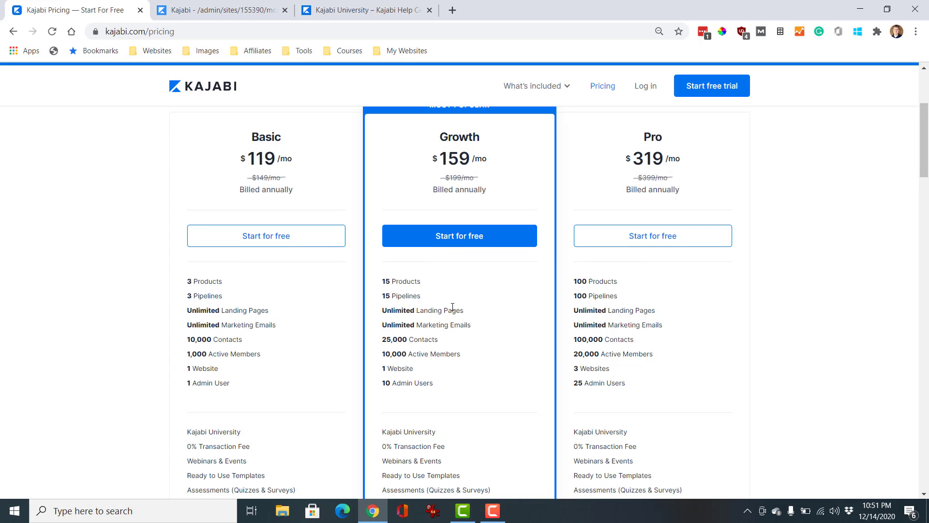
scroll(451, 307, down, 1)
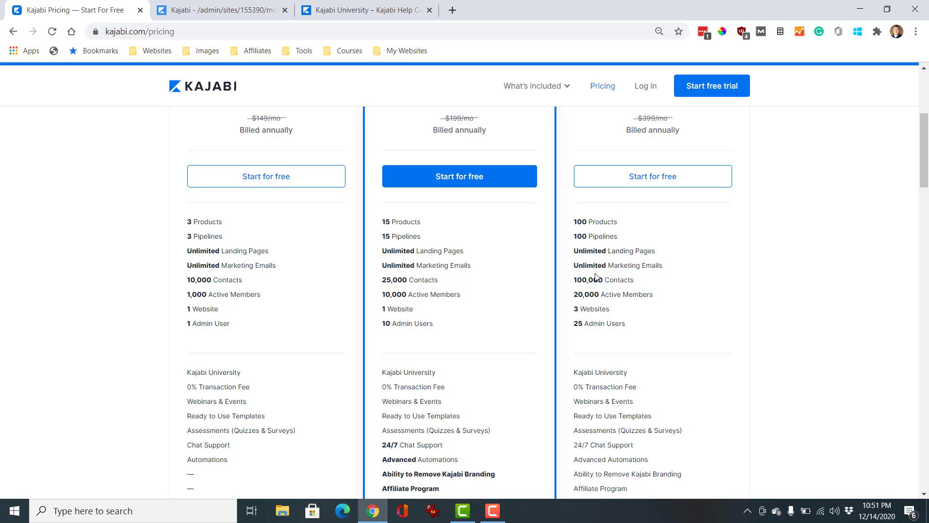
scroll(600, 283, up, 1)
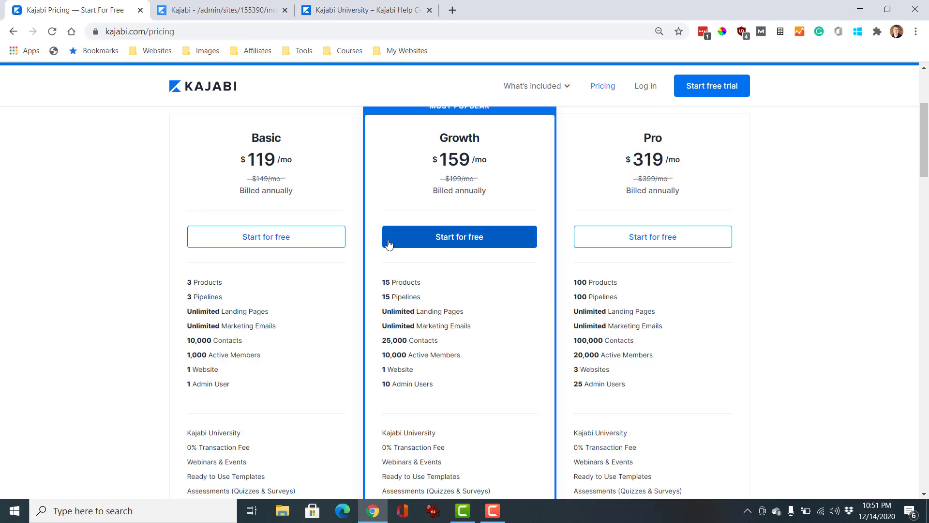
scroll(450, 312, up, 1)
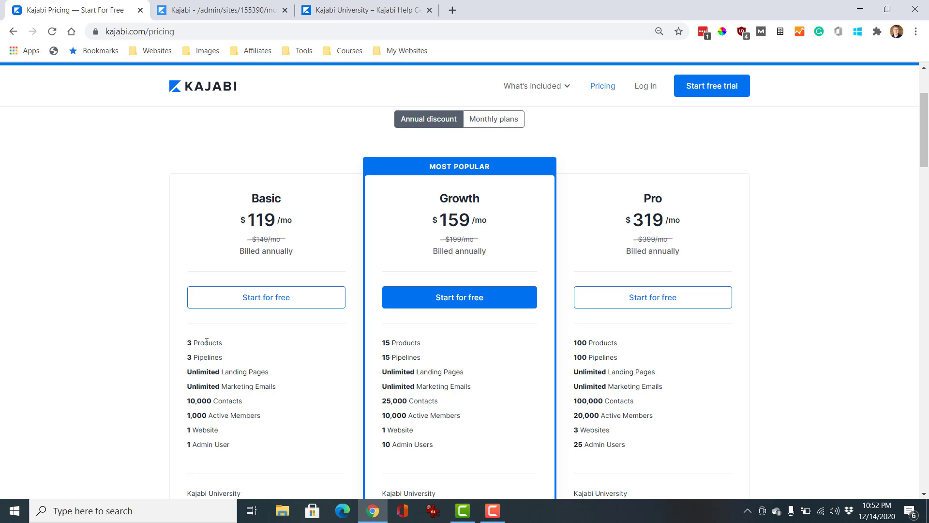
scroll(206, 343, down, 10)
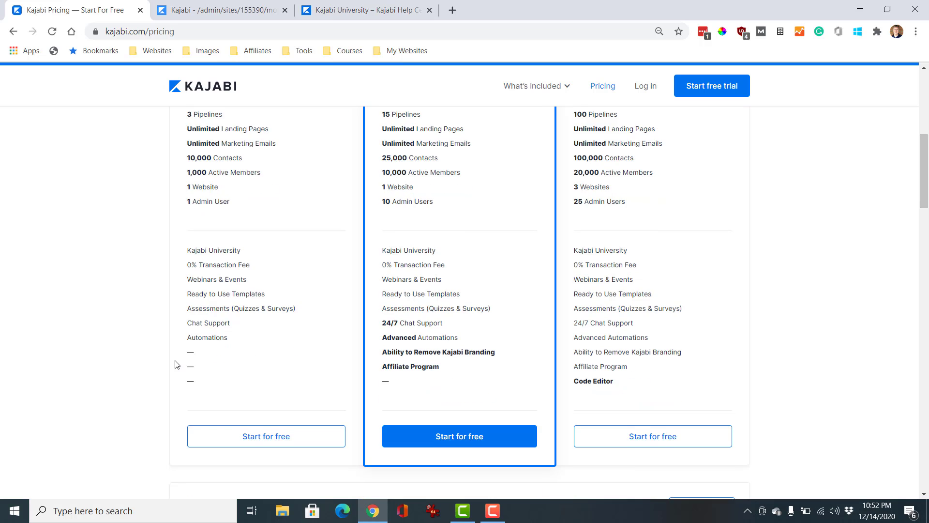
scroll(175, 364, up, 8)
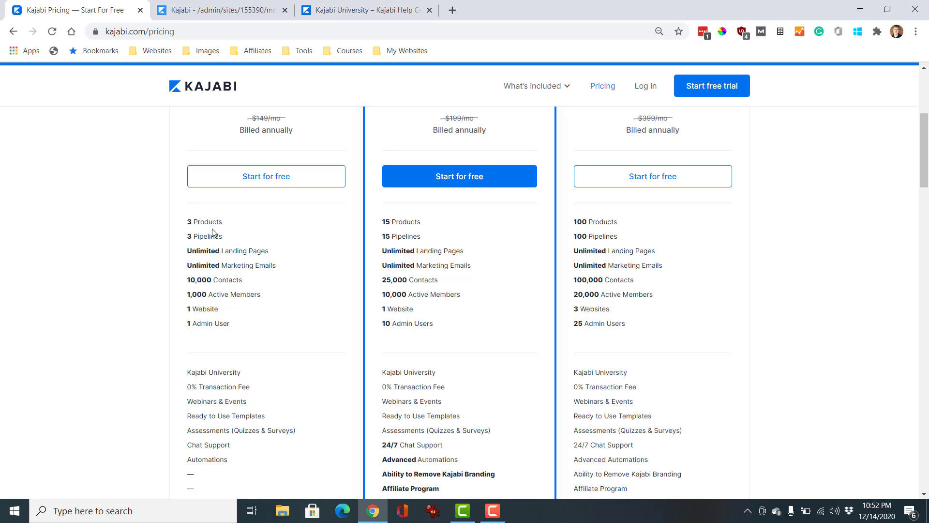
scroll(257, 262, up, 4)
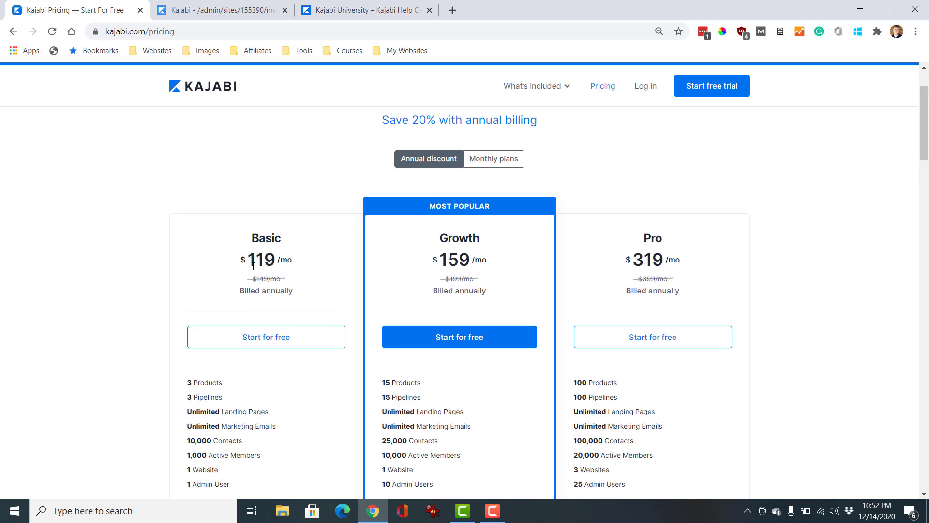
scroll(312, 300, up, 1)
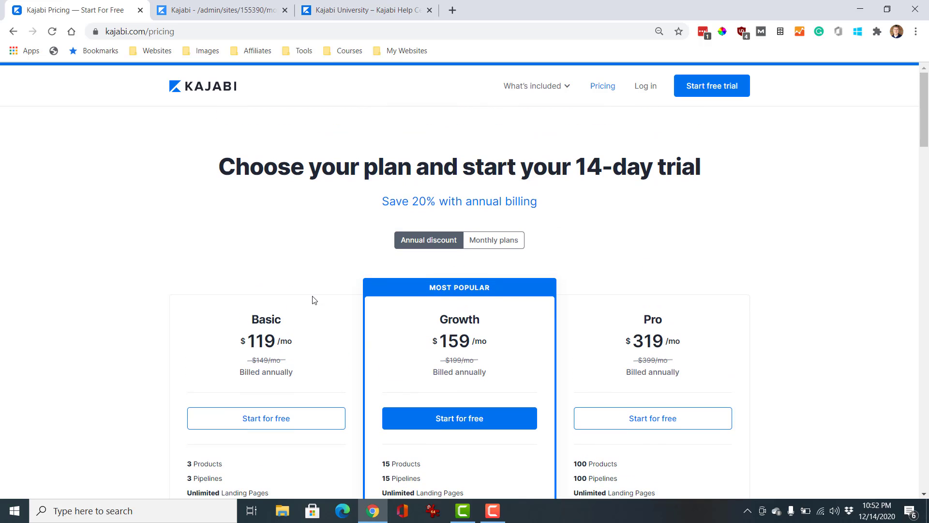
Review the plans under monthly billing once more, and set the pricing display back to Annual discount
click(519, 239)
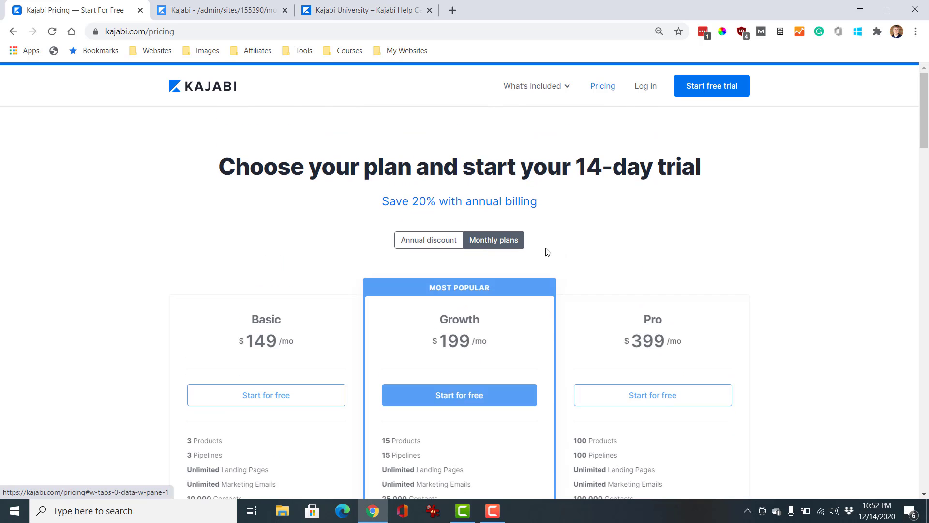
scroll(552, 250, down, 2)
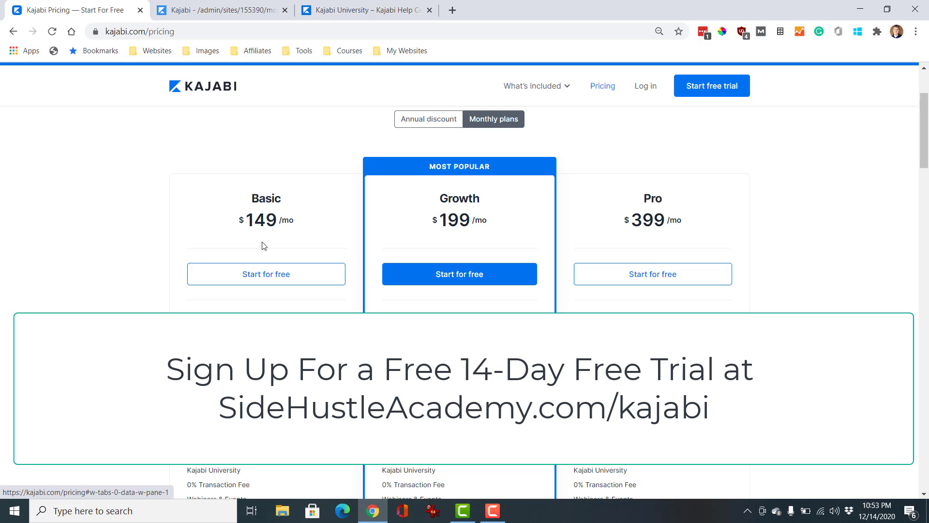
click(424, 127)
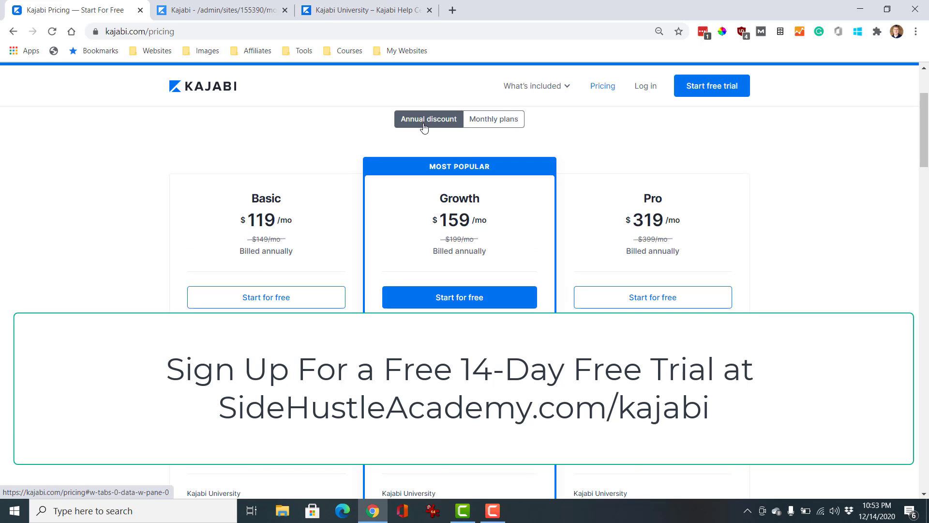